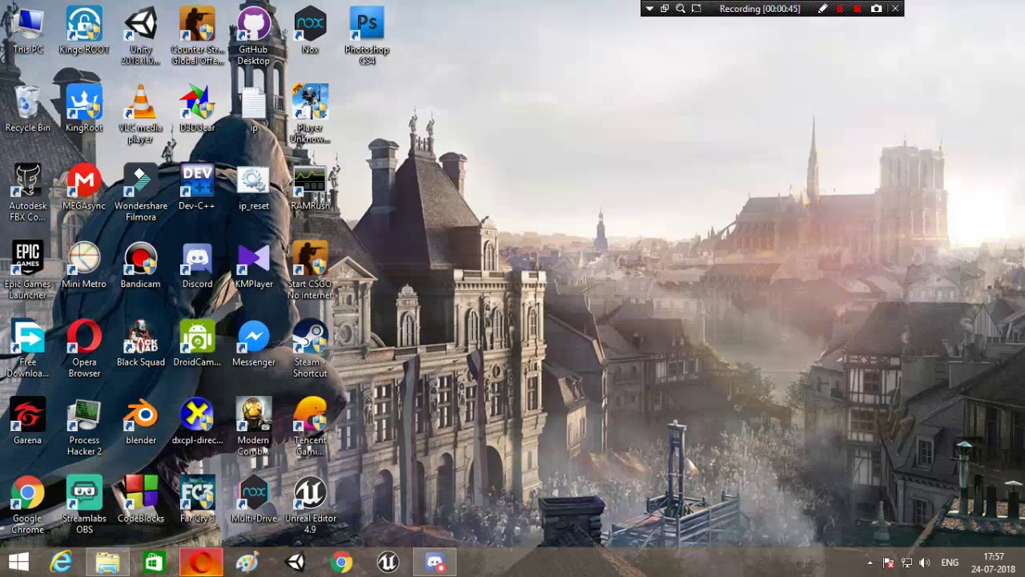
Step: Bring up the itch.io Dancing Ball Asset page and scroll to its Download section
left_click(200, 561)
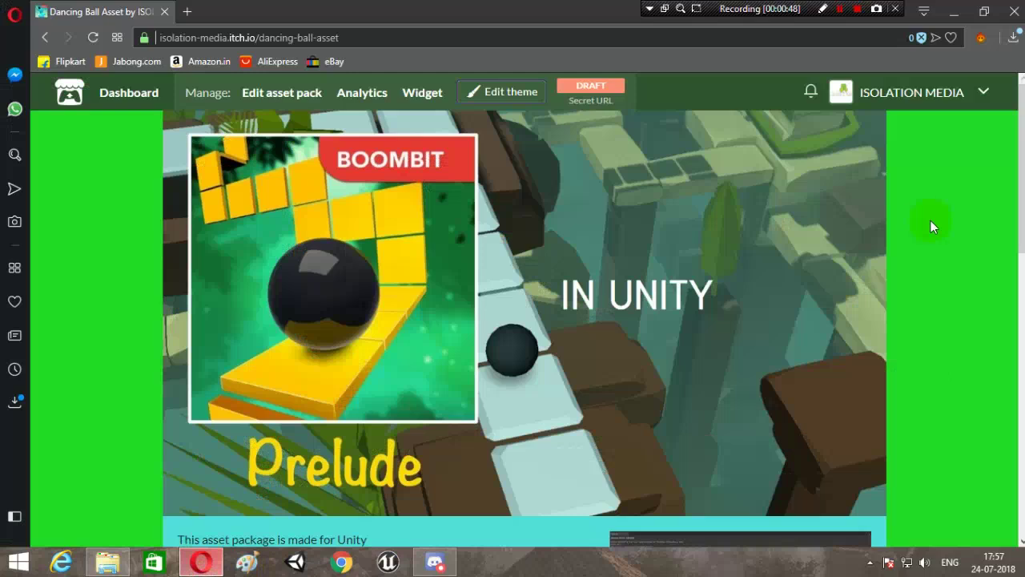
scroll(931, 220, "down", 5)
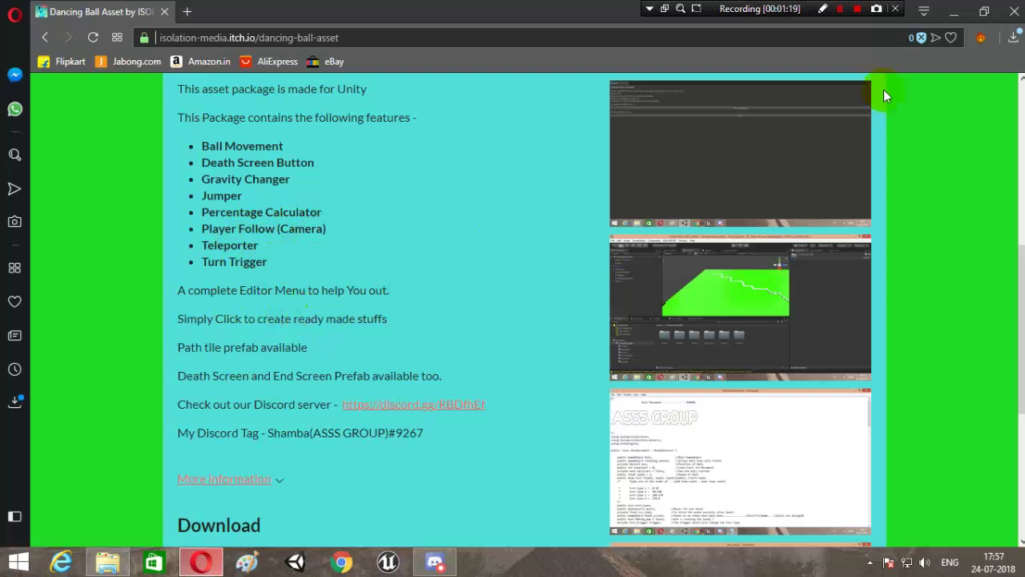
left_click(950, 10)
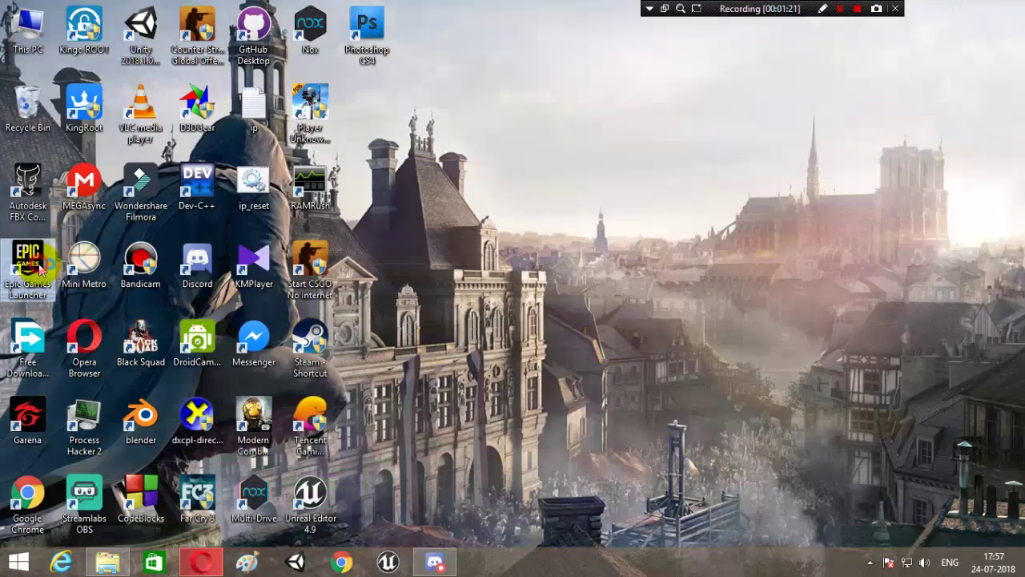
left_click(201, 560)
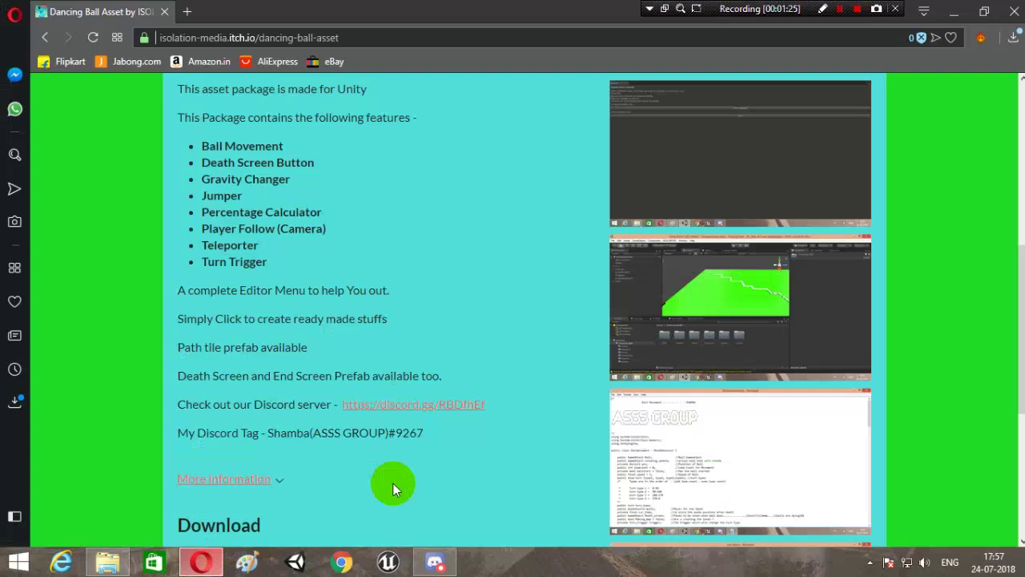
scroll(383, 480, "down", 3)
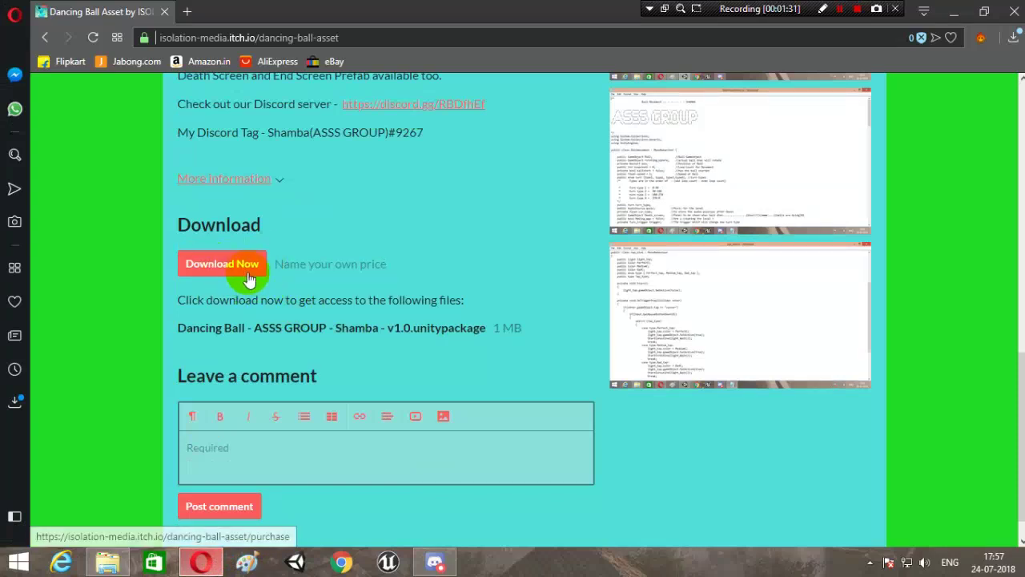
Step: Open the Download Now payment offer, dismiss it, and minimize Opera and the Epic launcher
left_click(248, 276)
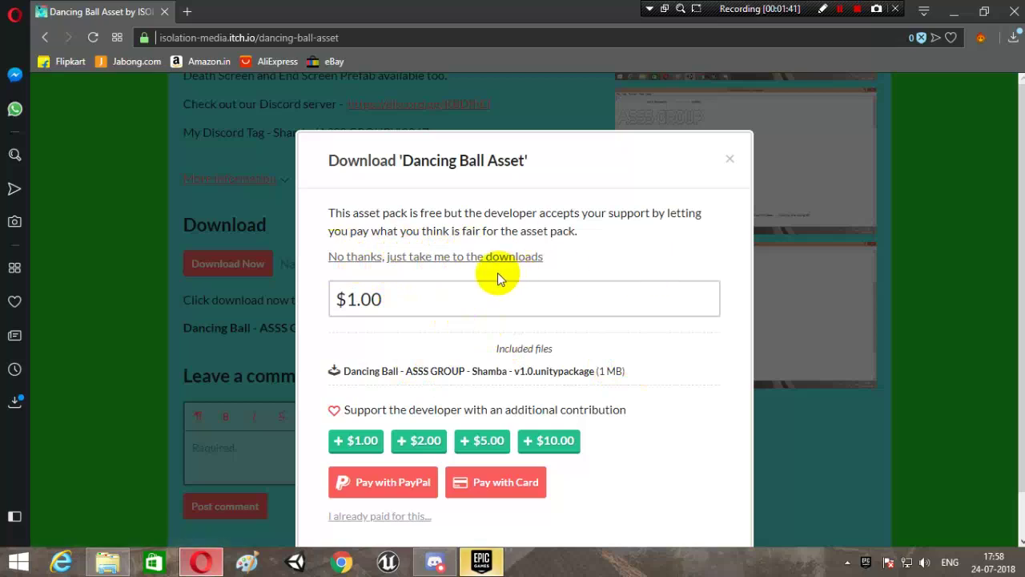
left_click(727, 161)
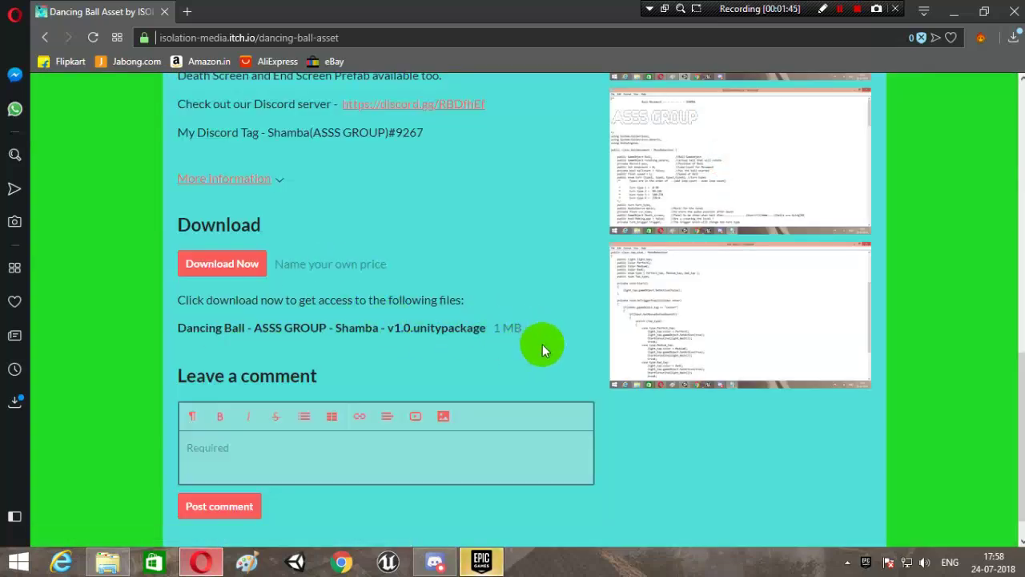
scroll(542, 339, "up", 12)
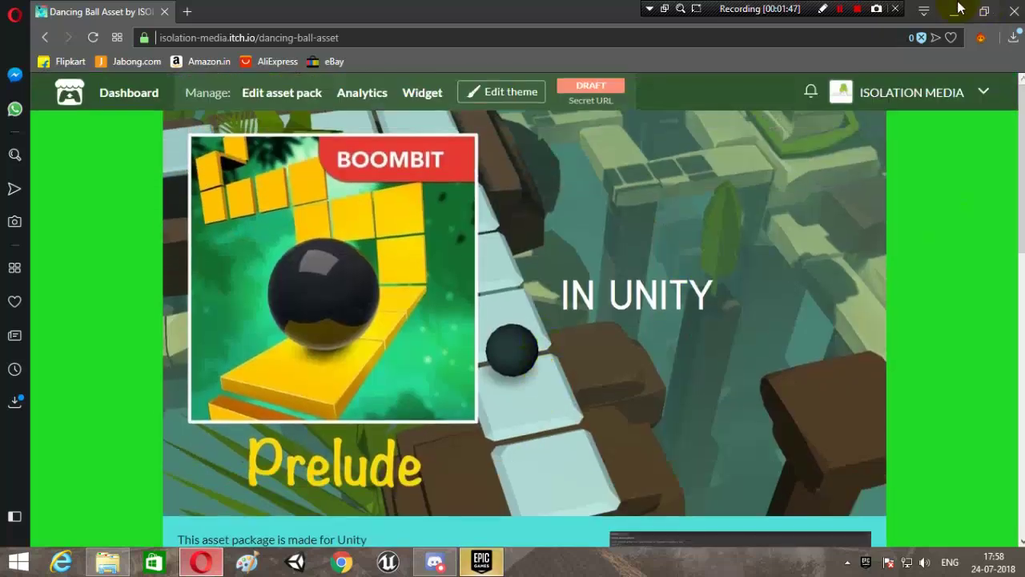
left_click(957, 10)
left_click(957, 12)
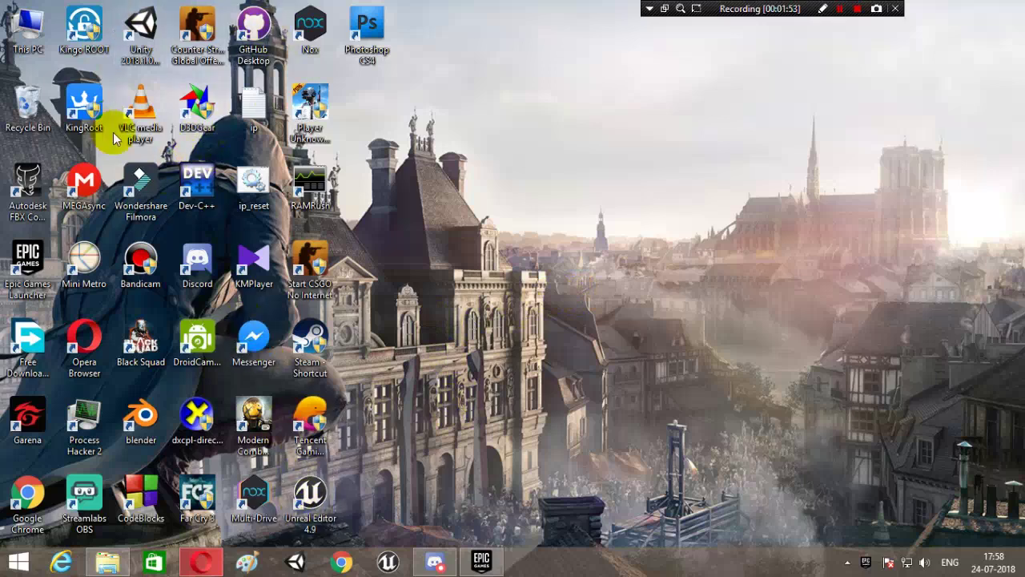
Step: Launch Unity 2018.1 and bring its project launcher in front of the Epic launcher
left_click(157, 36)
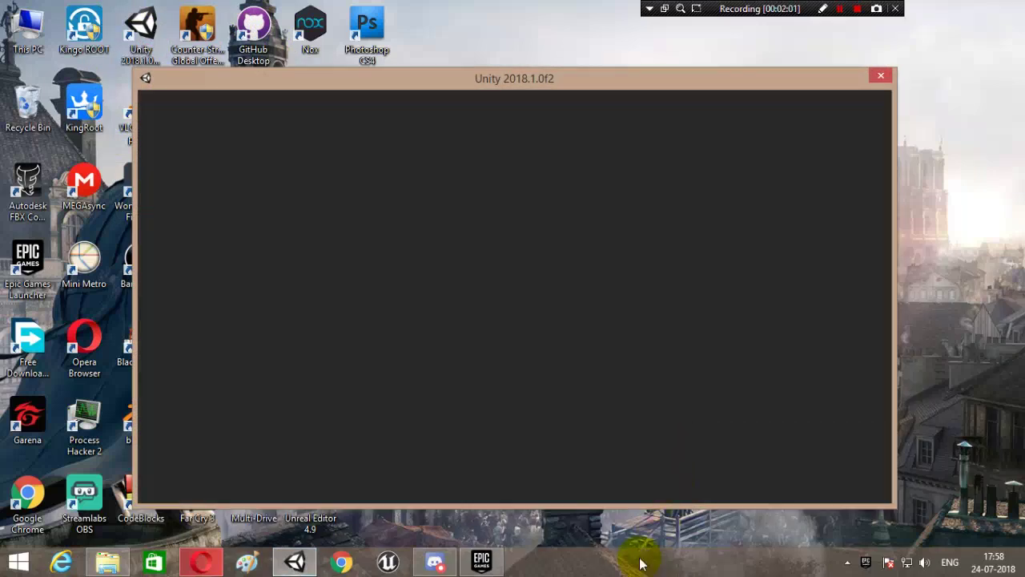
left_click(486, 563)
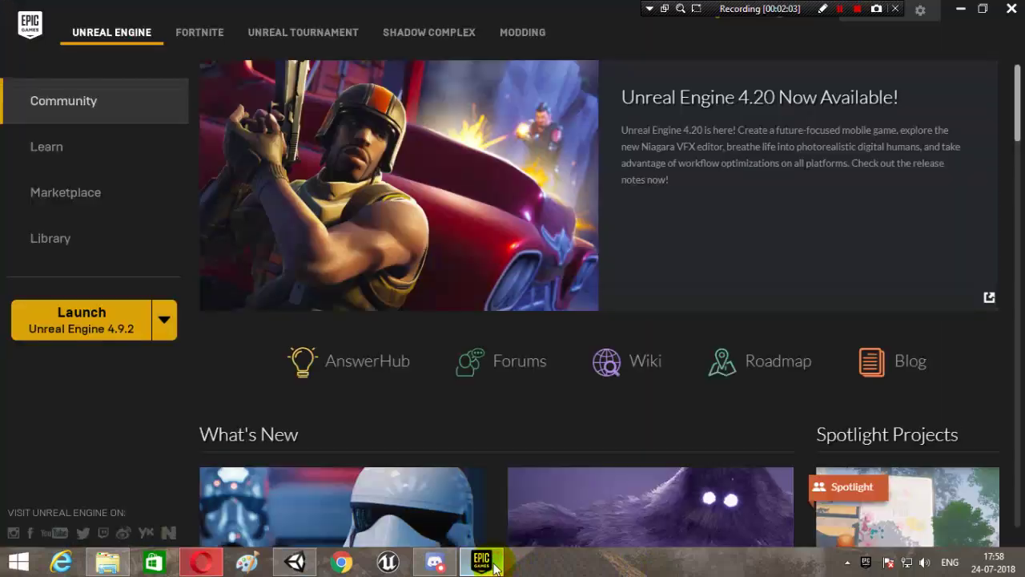
left_click(78, 232)
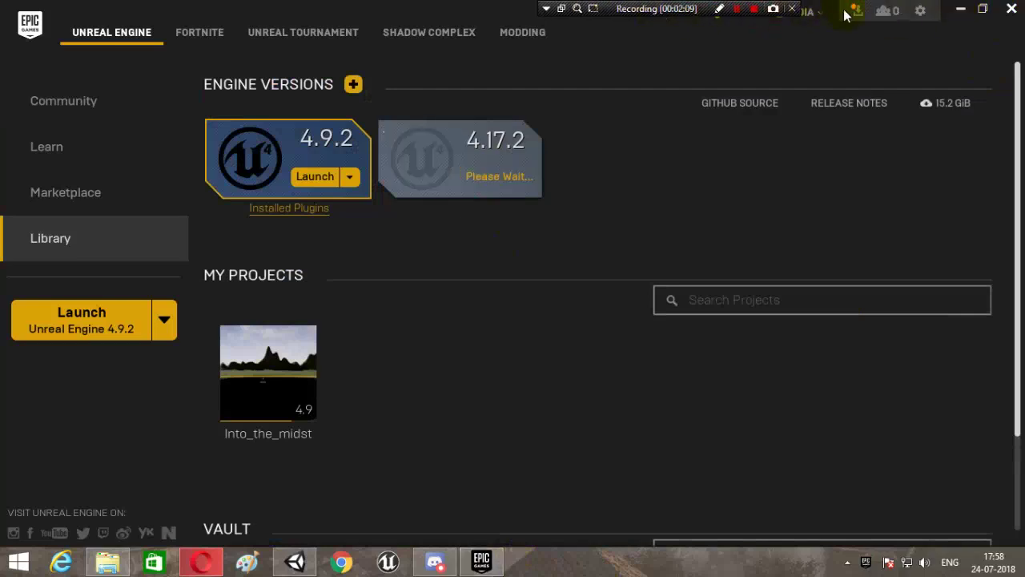
left_click(853, 11)
left_click(960, 9)
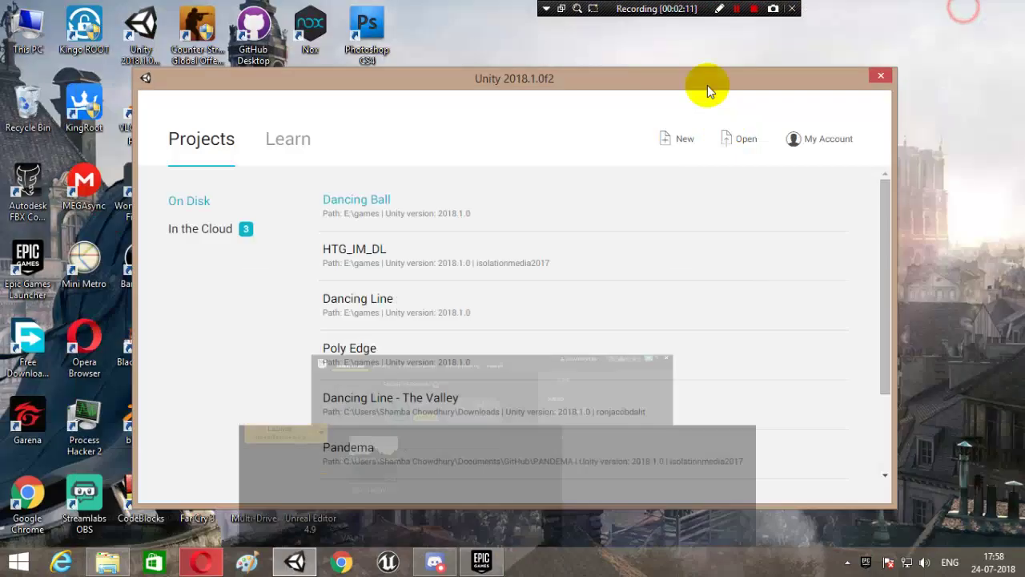
left_click(498, 80)
left_click(215, 232)
left_click(206, 203)
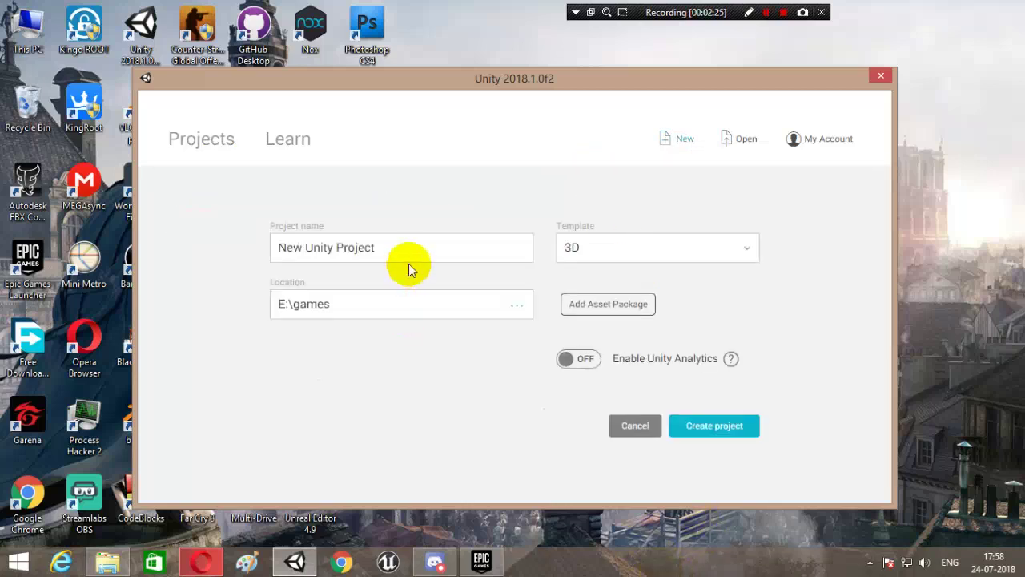
Step: Name the new 3D project DB in E:\games and create it
left_click(407, 254)
key("ctrl+a")
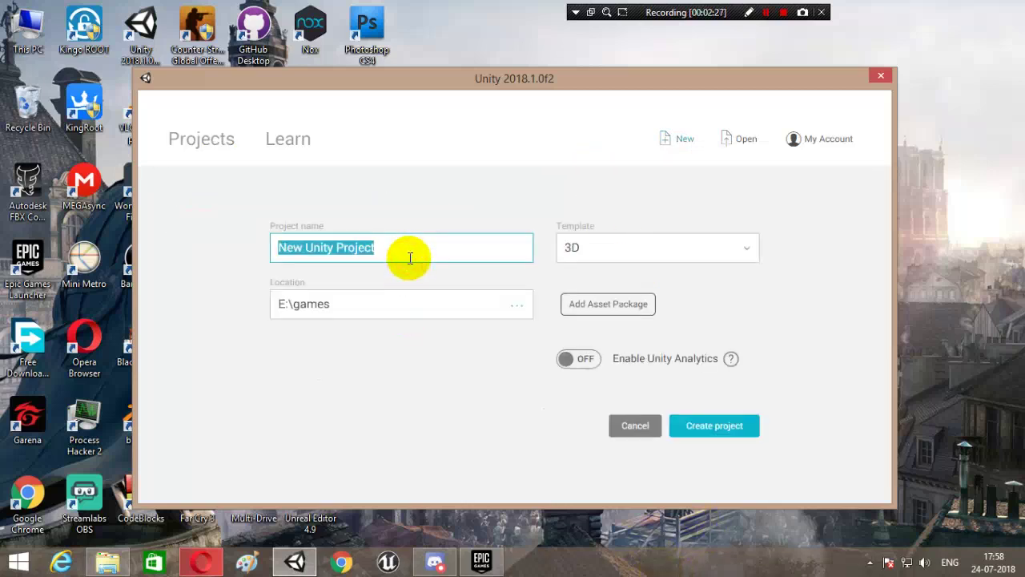
type("Da")
key("BackSpace")
type("B")
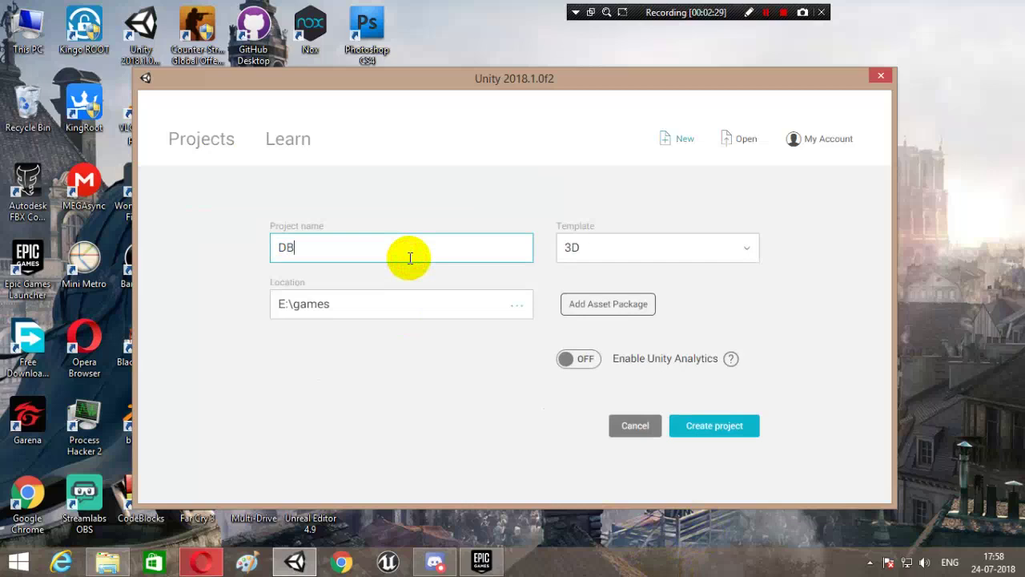
left_click(721, 426)
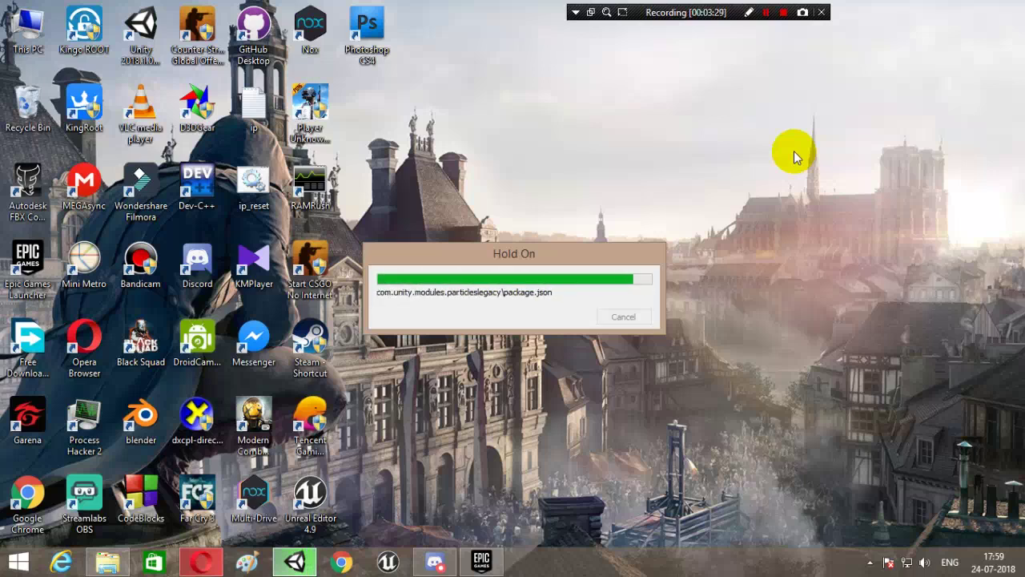
Step: Check the Unreal Engine 4.17.2 download in the Epic launcher, then minimize it to reveal Unity
left_click(481, 561)
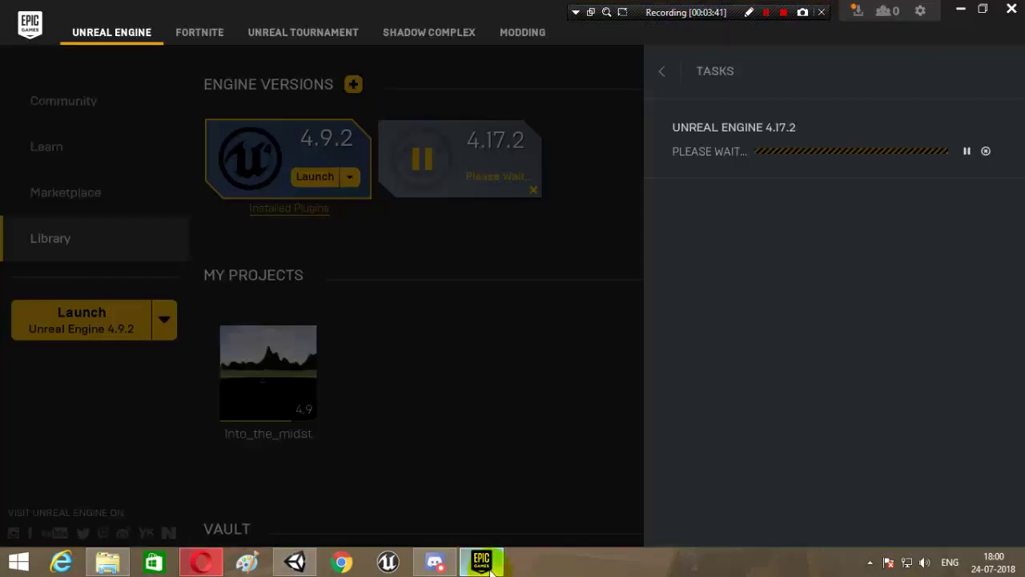
left_click(485, 562)
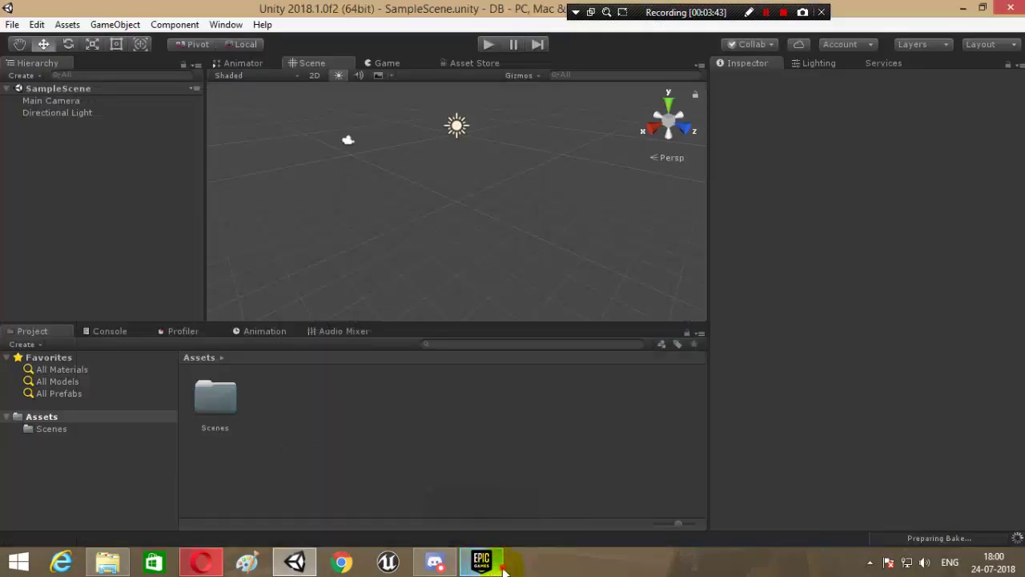
left_click(485, 562)
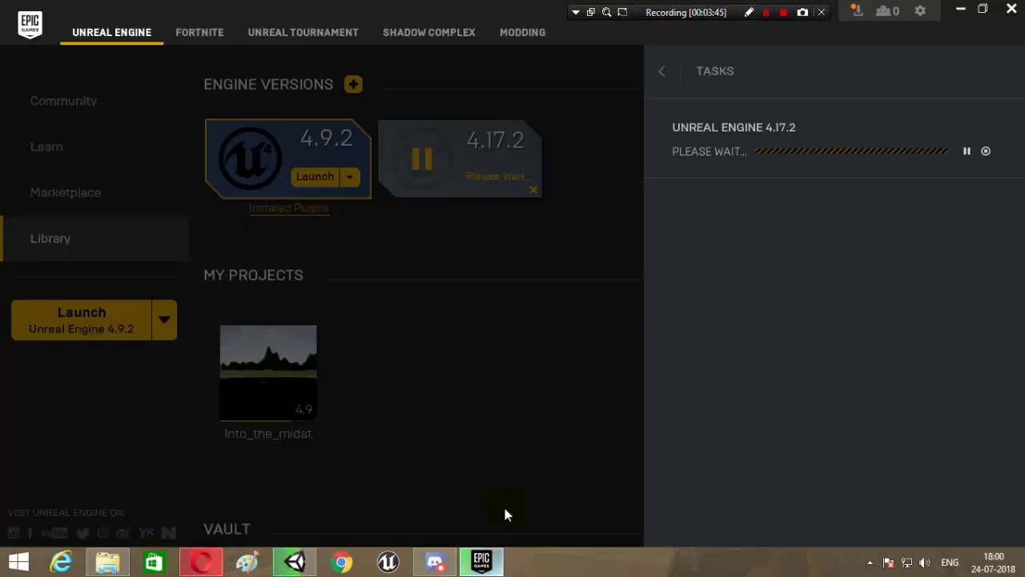
left_click(519, 411)
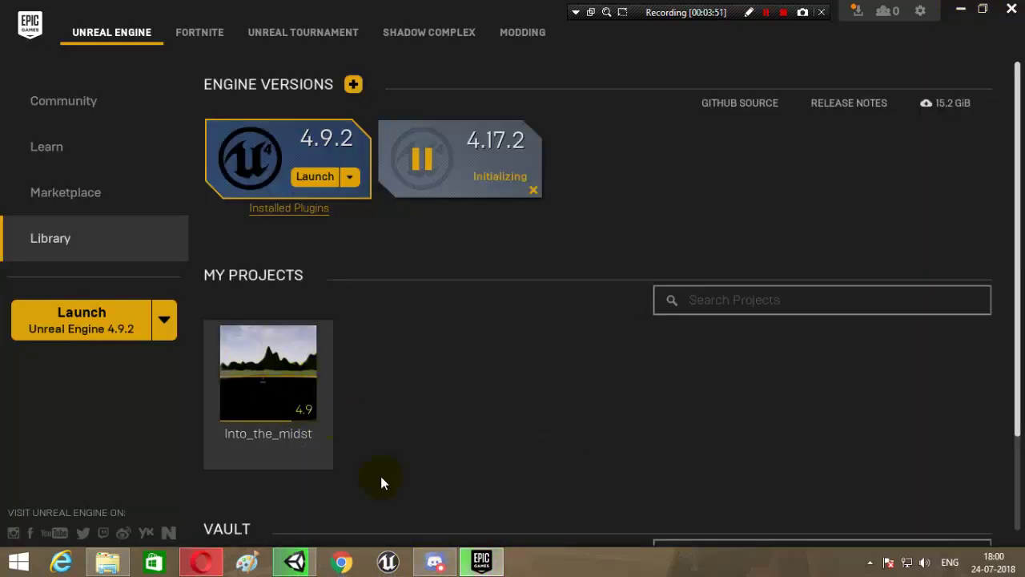
Step: Open the Dancing Ball .unitypackage as a custom package and review its all-ticked contents
left_click(498, 564)
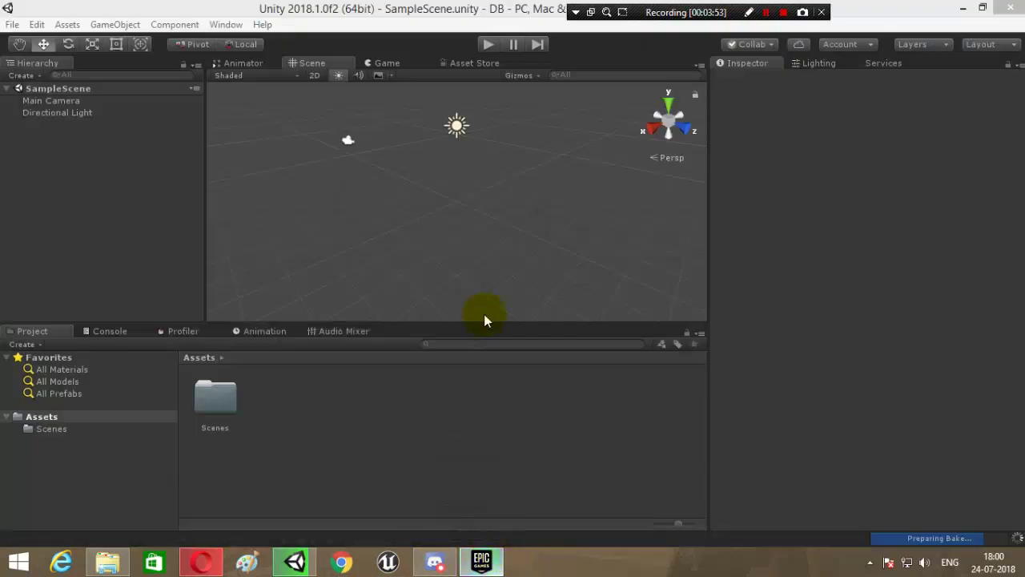
left_click(389, 14)
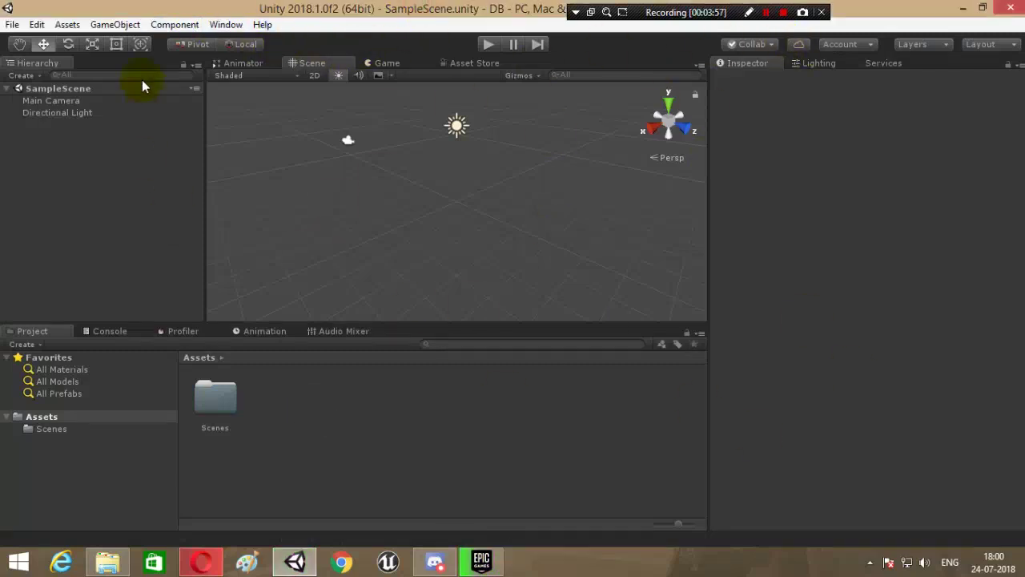
left_click(68, 24)
mouse_move(115, 173)
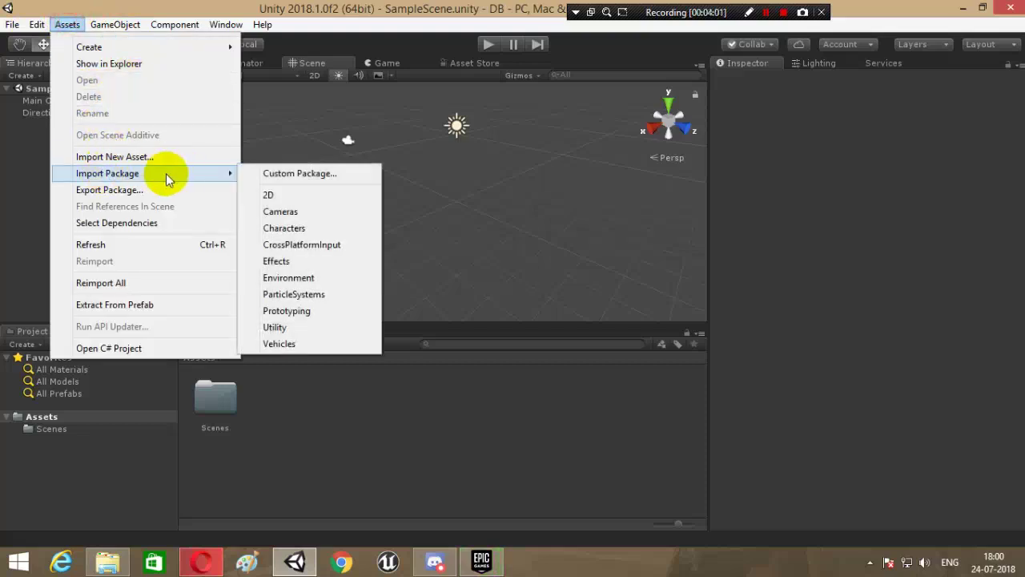
left_click(301, 176)
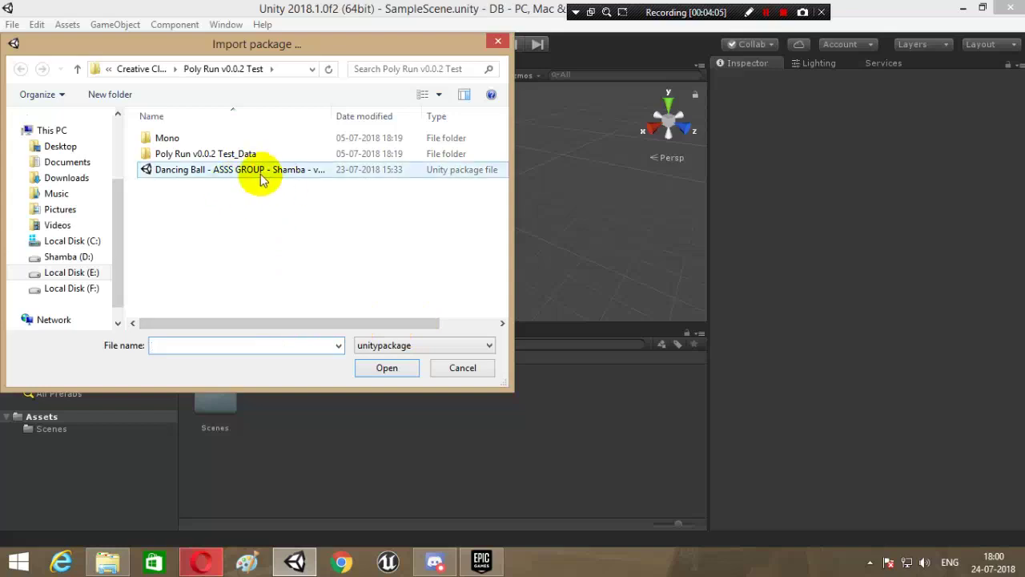
left_click(260, 175)
left_click(392, 374)
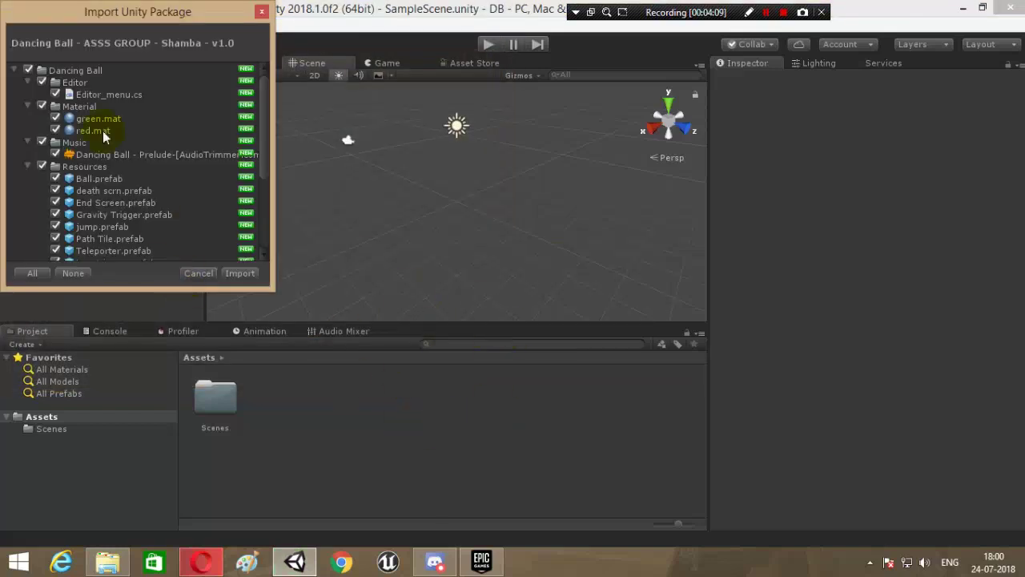
scroll(145, 213, "down", 4)
scroll(146, 208, "up", 4)
scroll(169, 200, "down", 4)
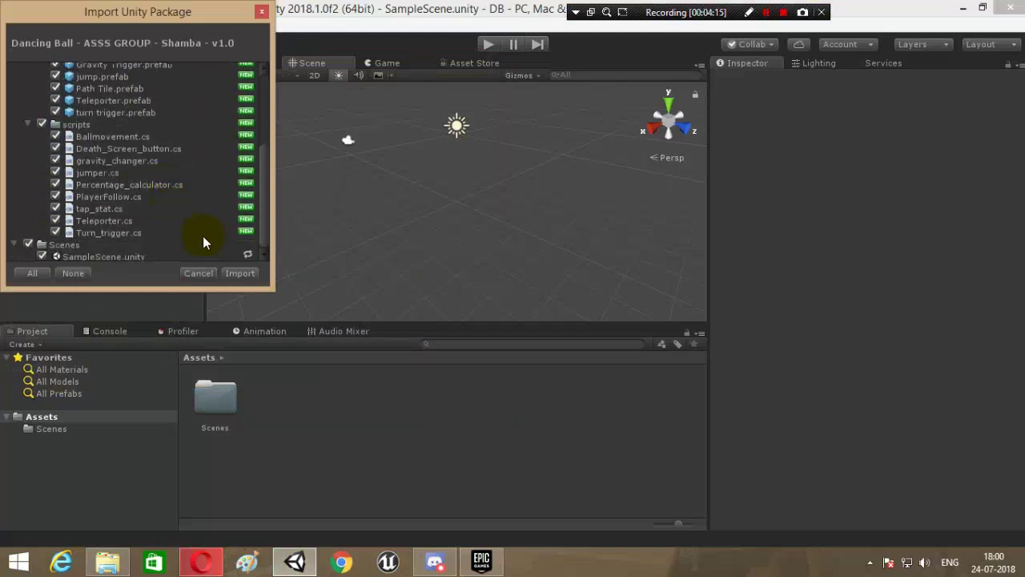
scroll(203, 235, "up", 4)
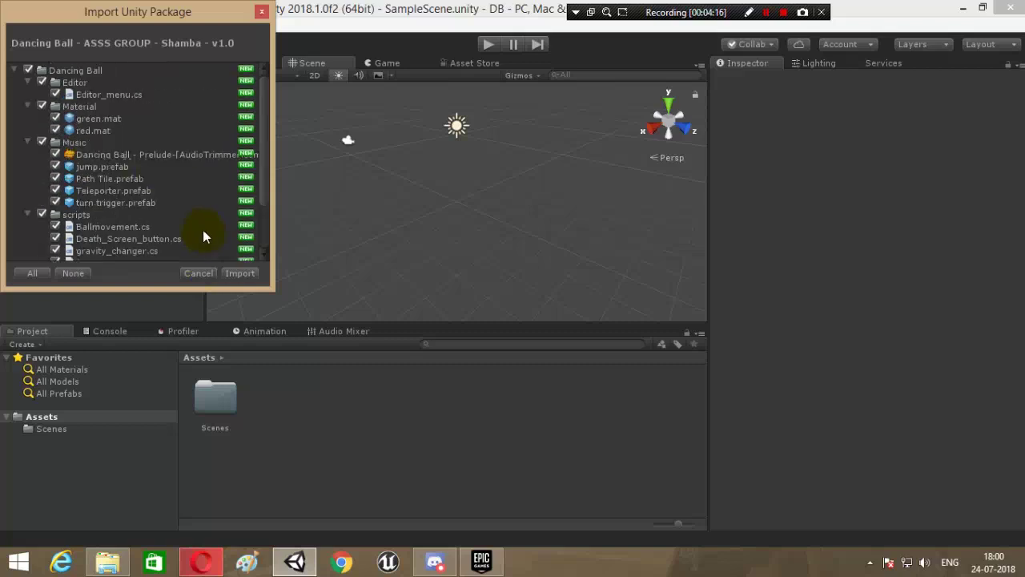
Step: Import all Dancing Ball package items, glancing at the Epic launcher while Unity compiles
left_click(239, 273)
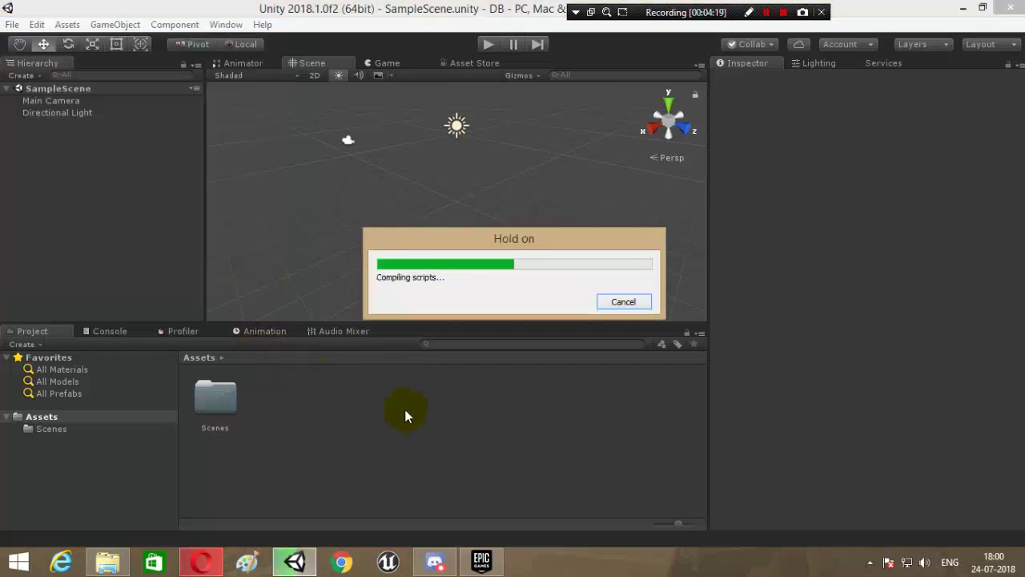
left_click(483, 562)
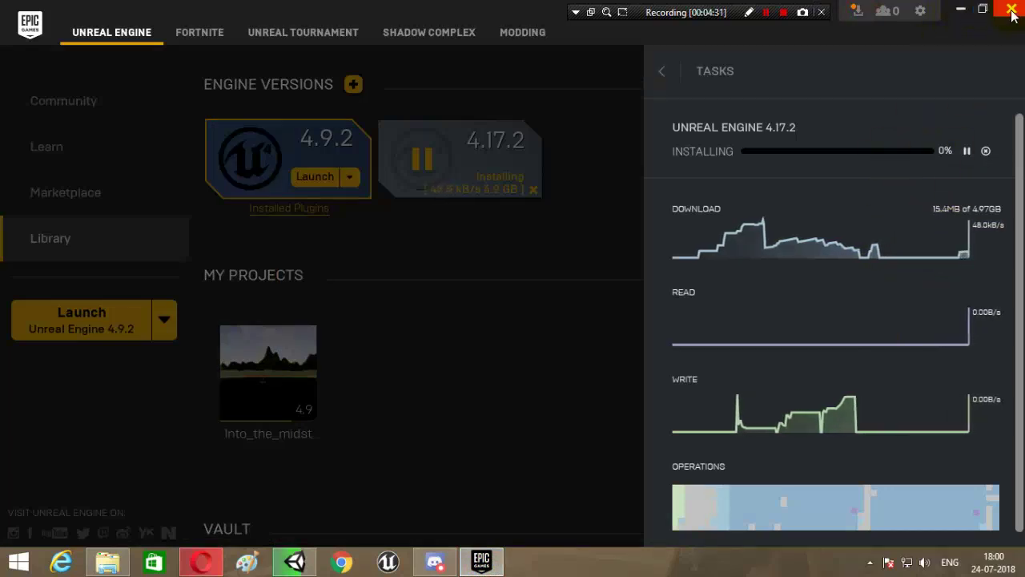
left_click(872, 563)
left_click(873, 563)
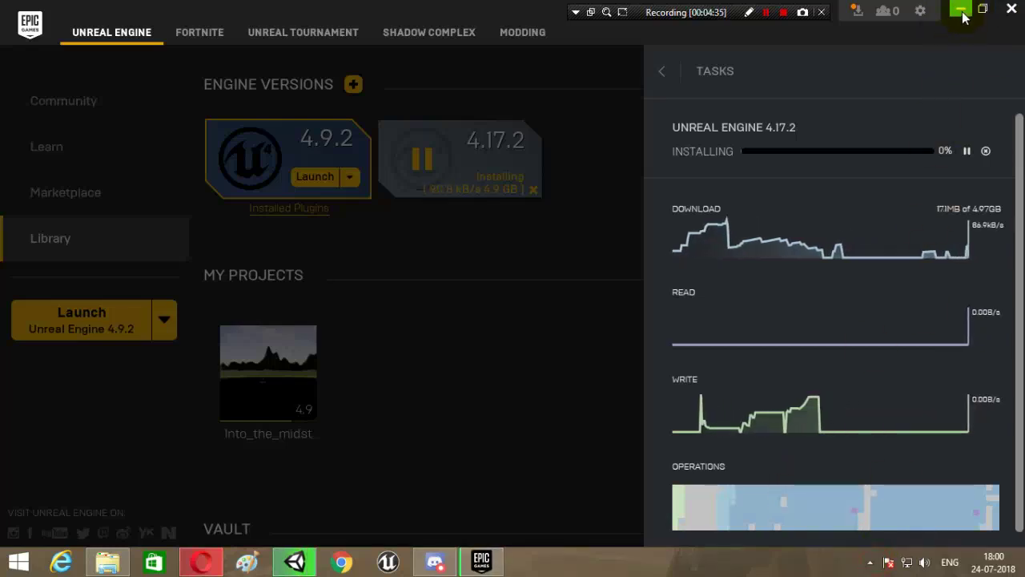
left_click(962, 11)
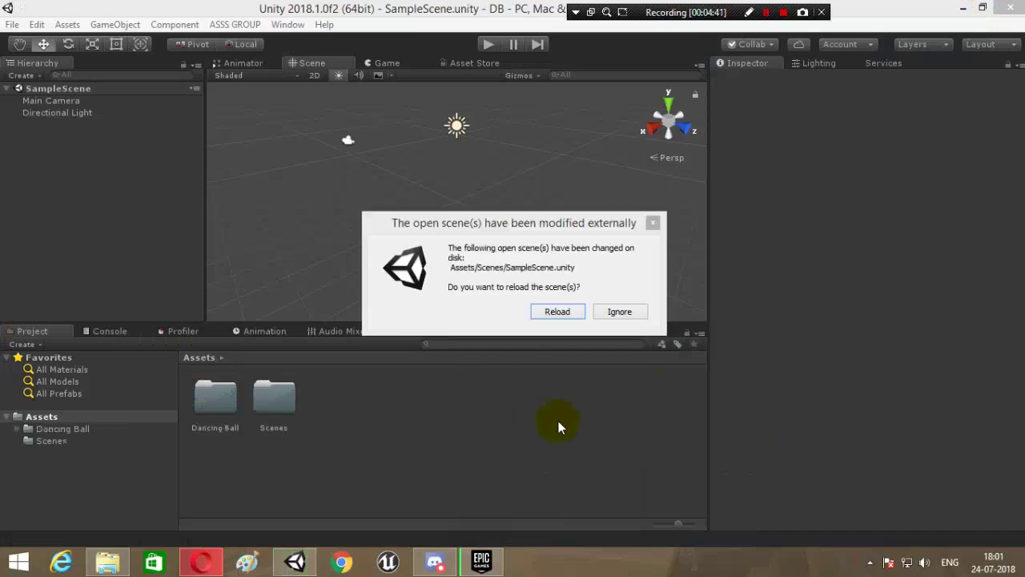
Step: Reload the externally changed SampleScene and browse the Dancing Ball and Scenes folders
left_click(556, 312)
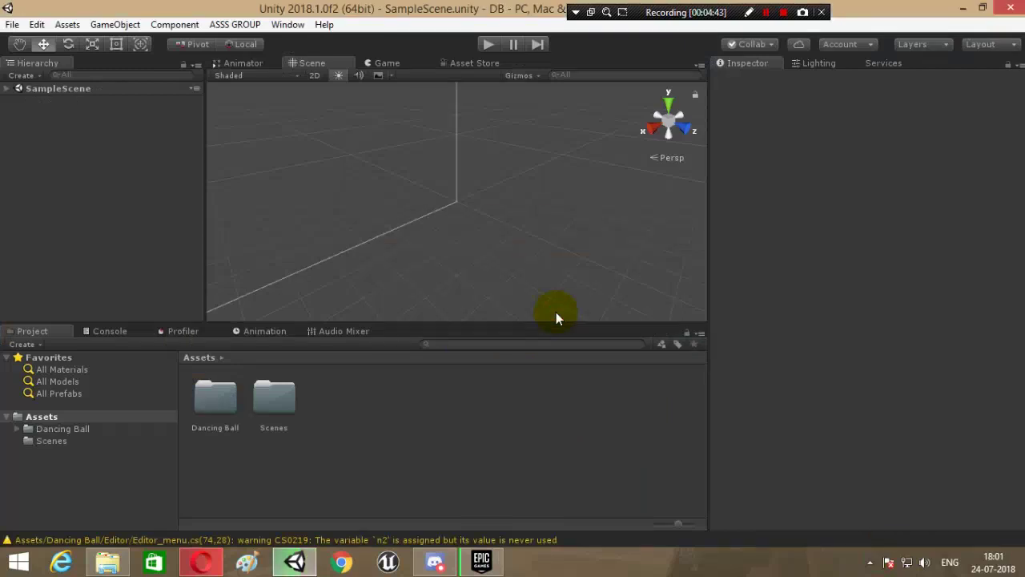
right_click_drag(523, 222, 200, 112)
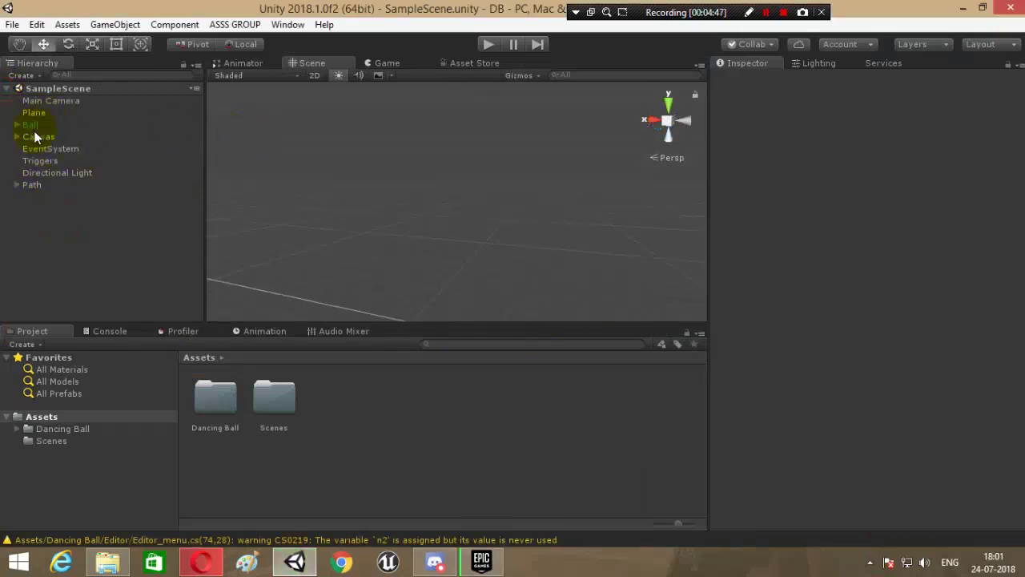
double_click(210, 396)
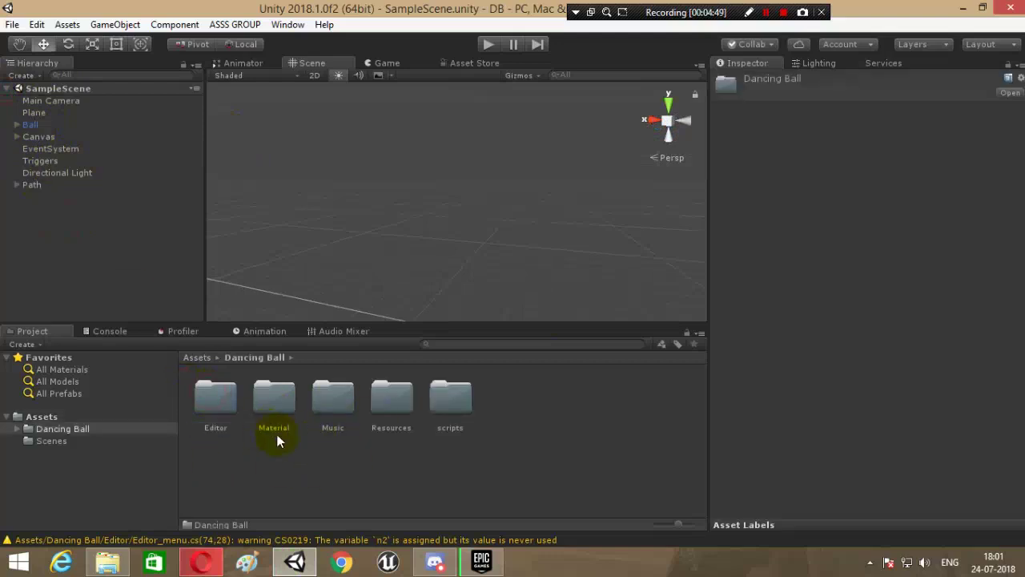
left_click(391, 400)
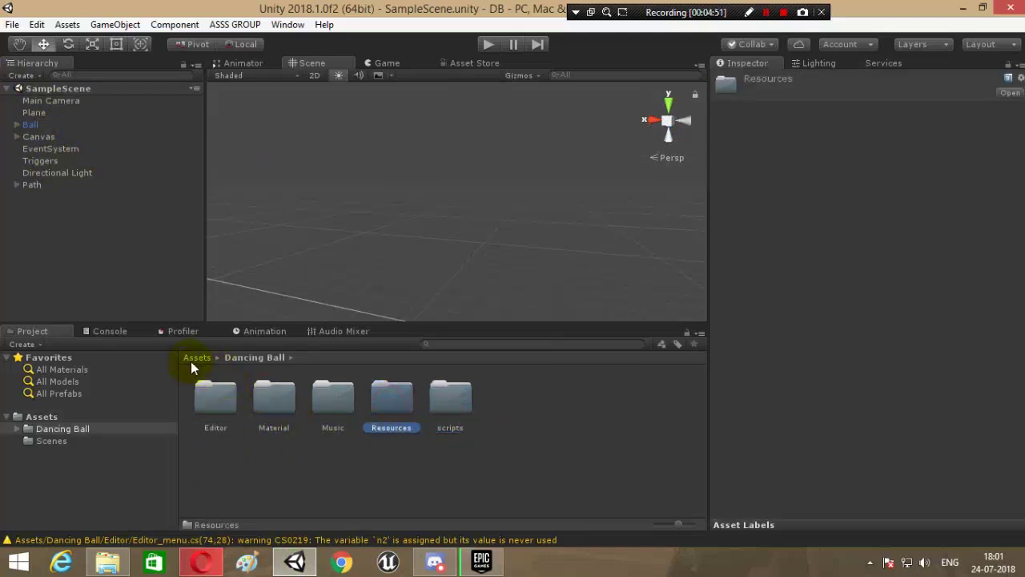
left_click(194, 359)
double_click(287, 408)
left_click(216, 405)
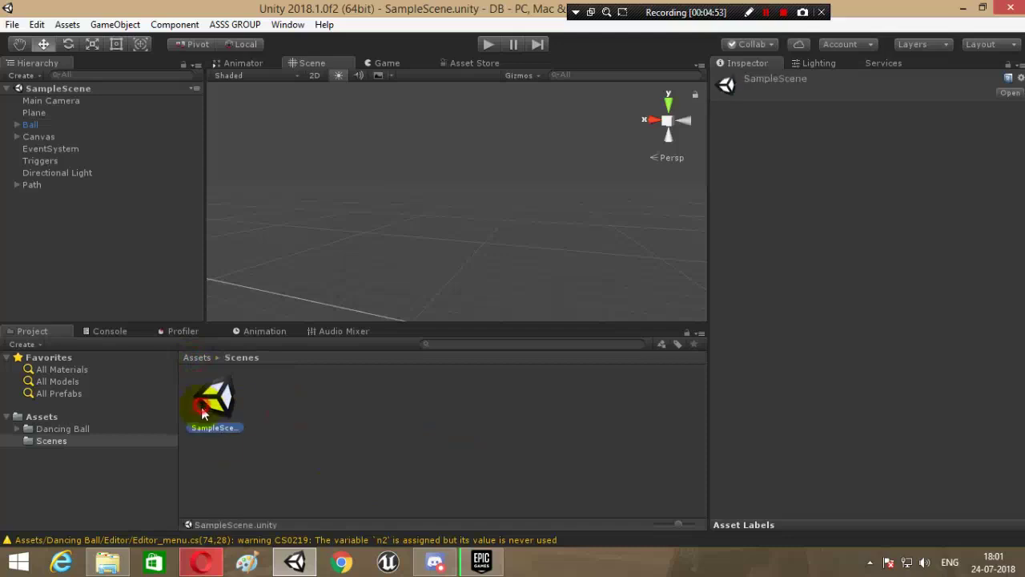
Step: Frame the Ball in the scene view and inspect the Path tiles Path1–Path11
right_click_drag(446, 222, 106, 192)
left_click(46, 126)
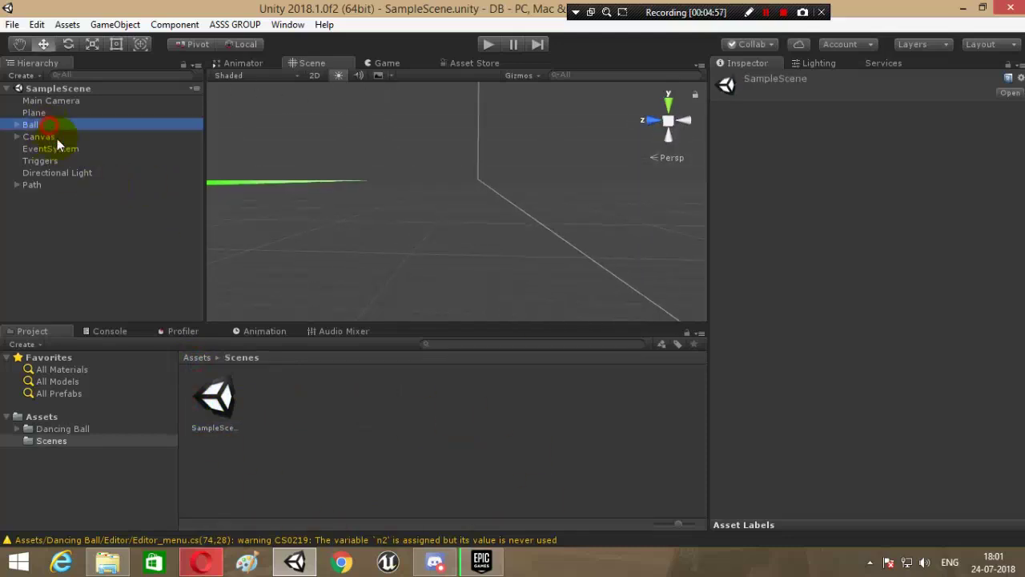
left_click(167, 275)
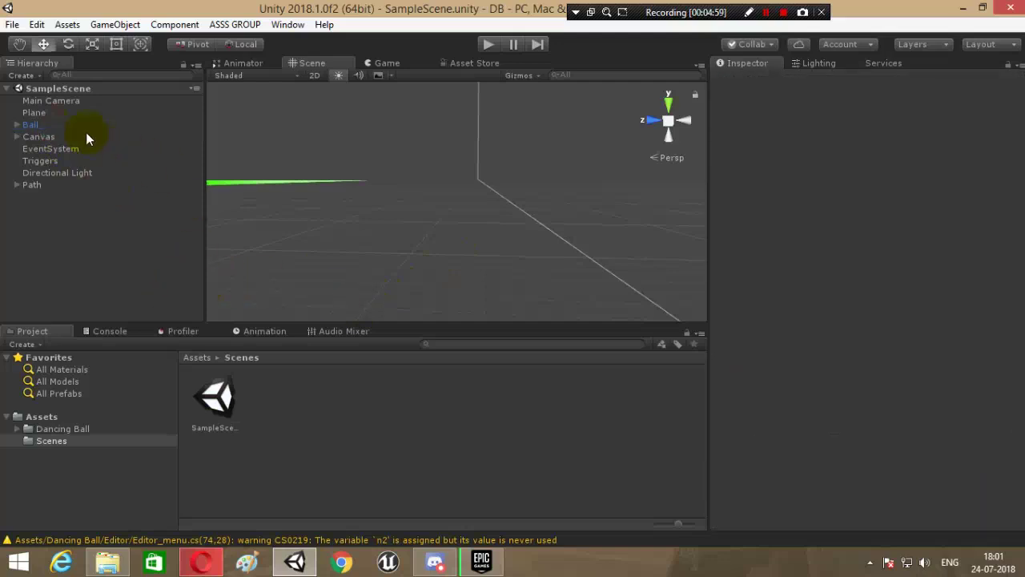
left_click(60, 125)
key("f")
left_click_drag(384, 246, 119, 149, "alt")
left_click(32, 184)
left_click(17, 184)
left_click(44, 196)
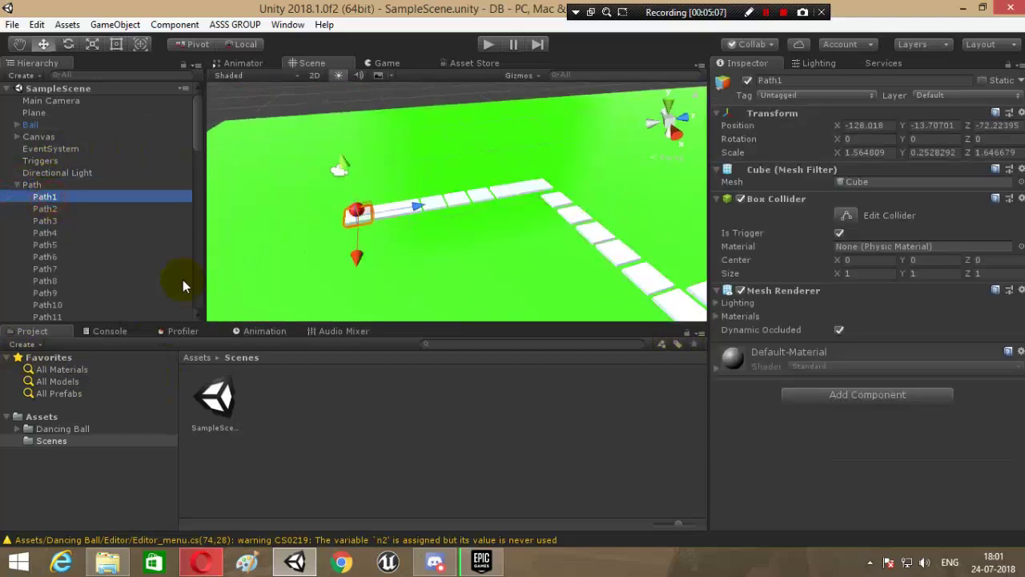
left_click(17, 185)
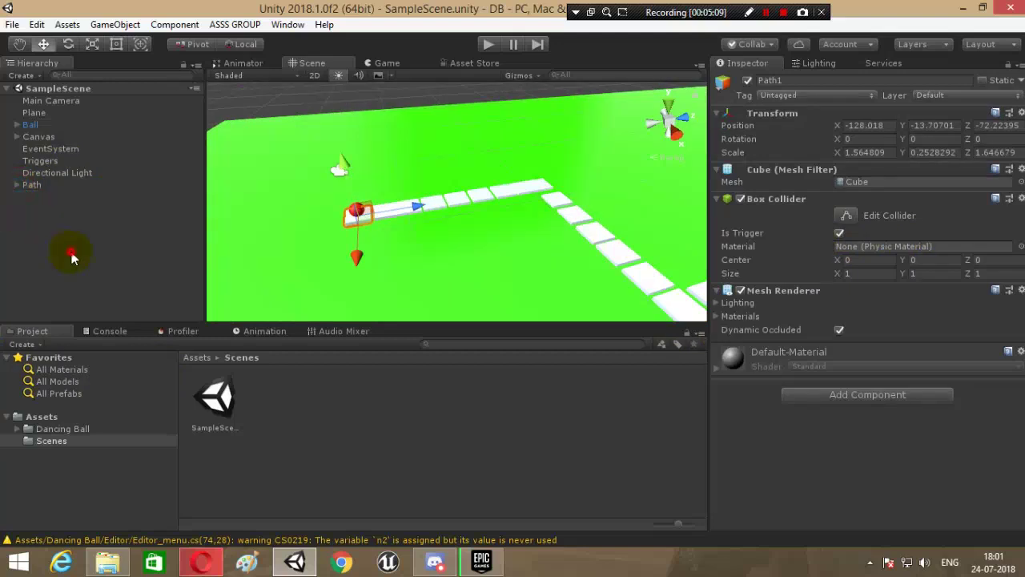
left_click(73, 253)
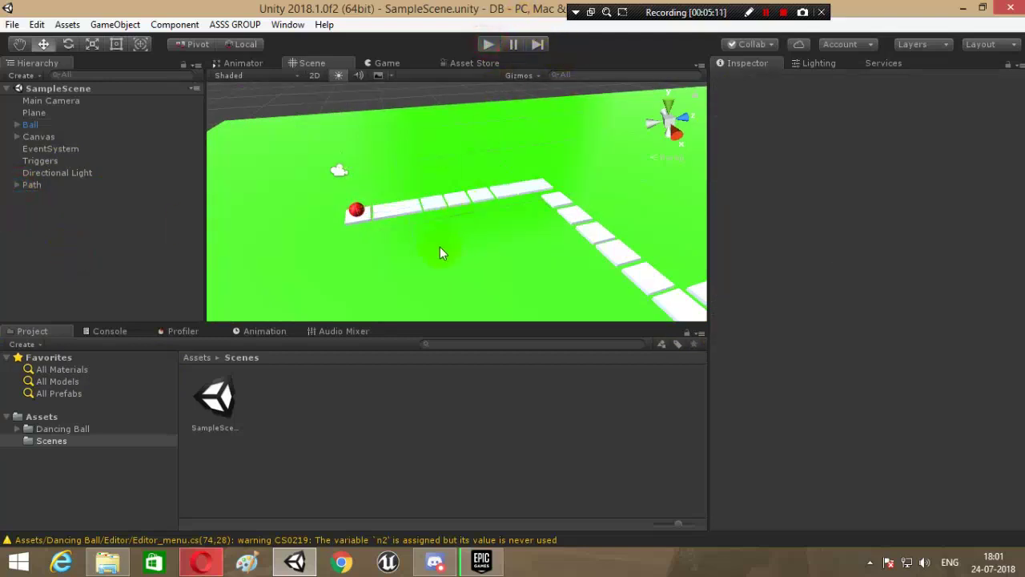
key("ctrl+p")
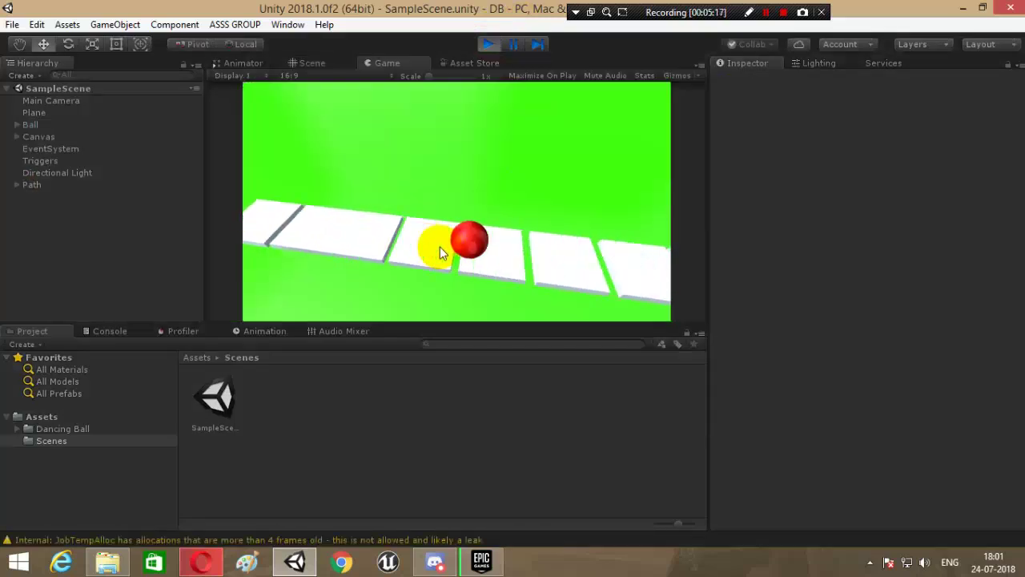
left_click(440, 248)
left_click(440, 247)
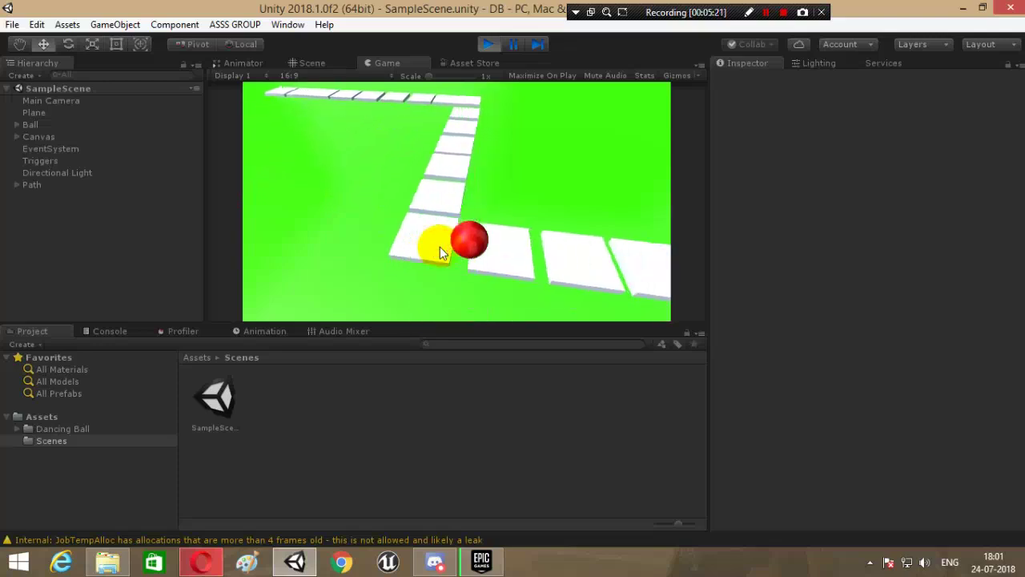
left_click(440, 247)
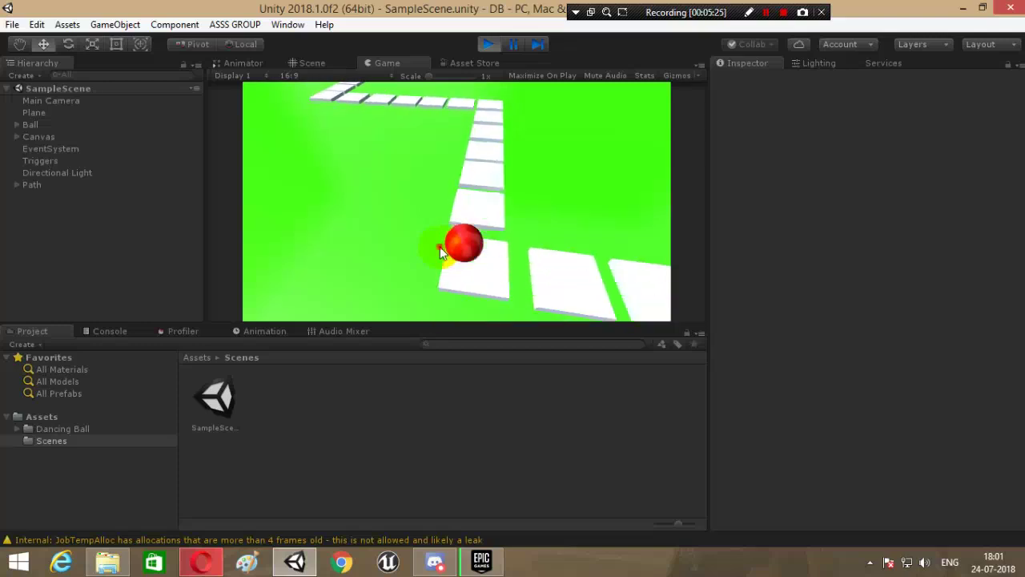
left_click(440, 247)
left_click(440, 246)
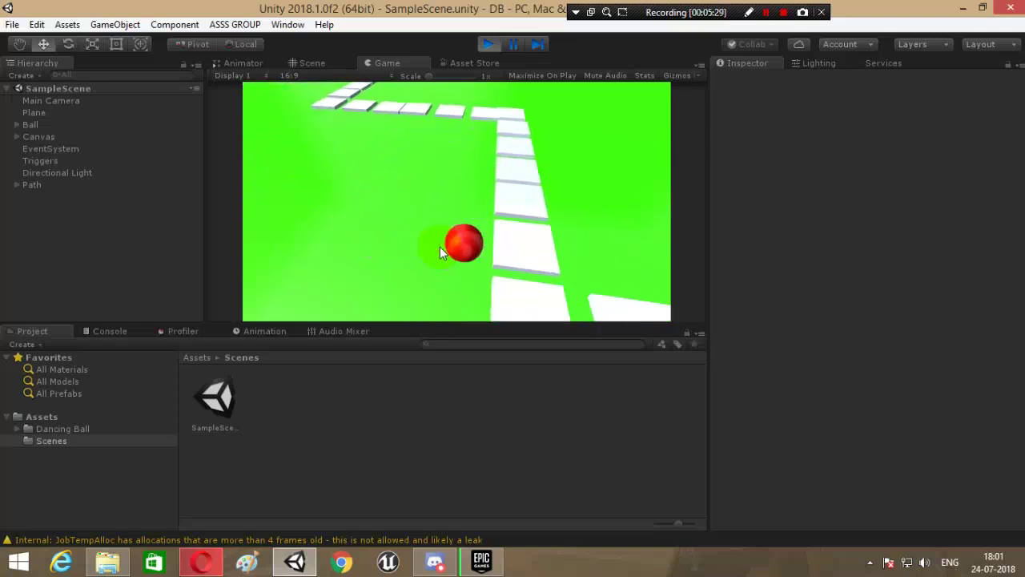
left_click(439, 247)
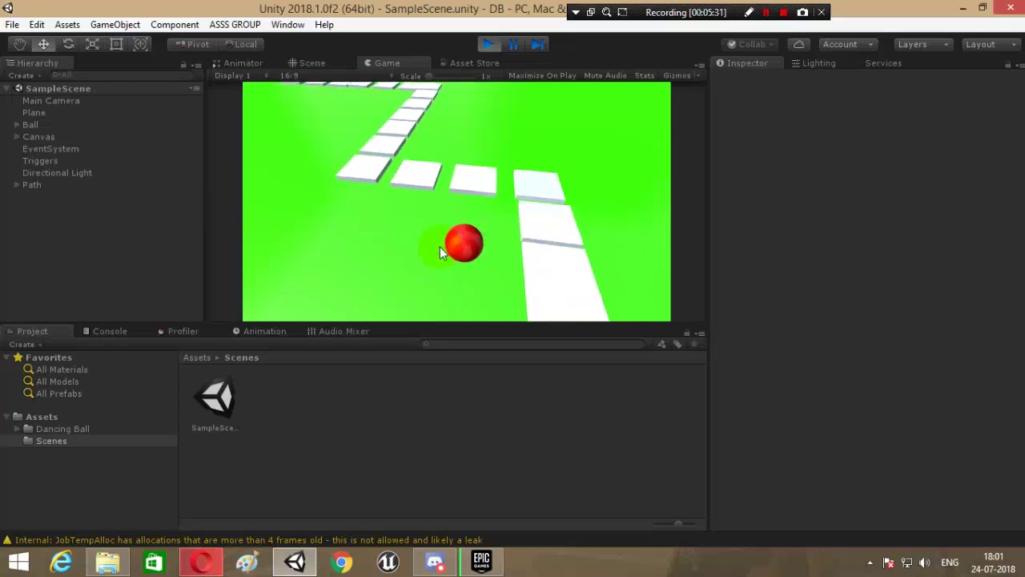
left_click(439, 246)
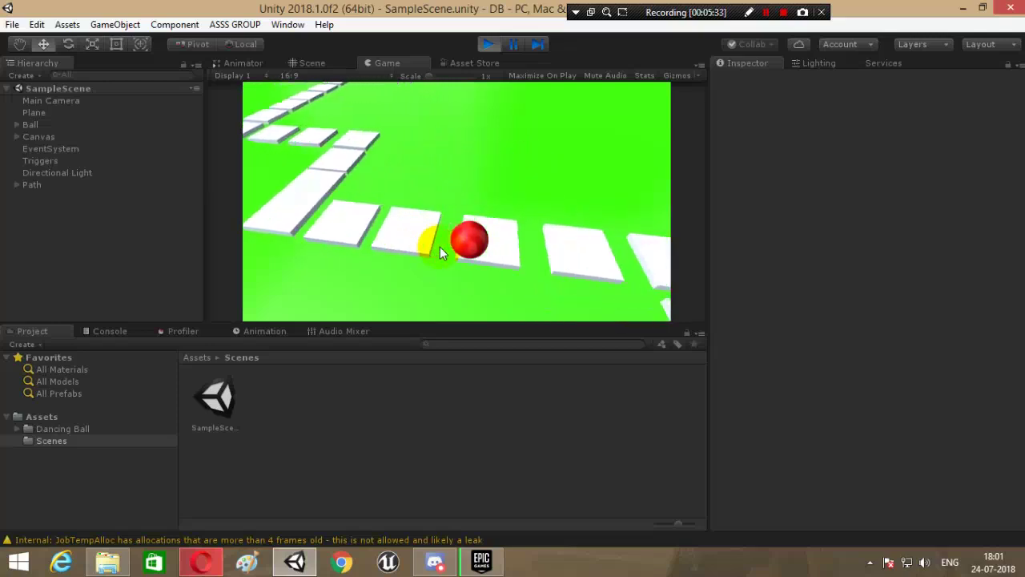
left_click(439, 247)
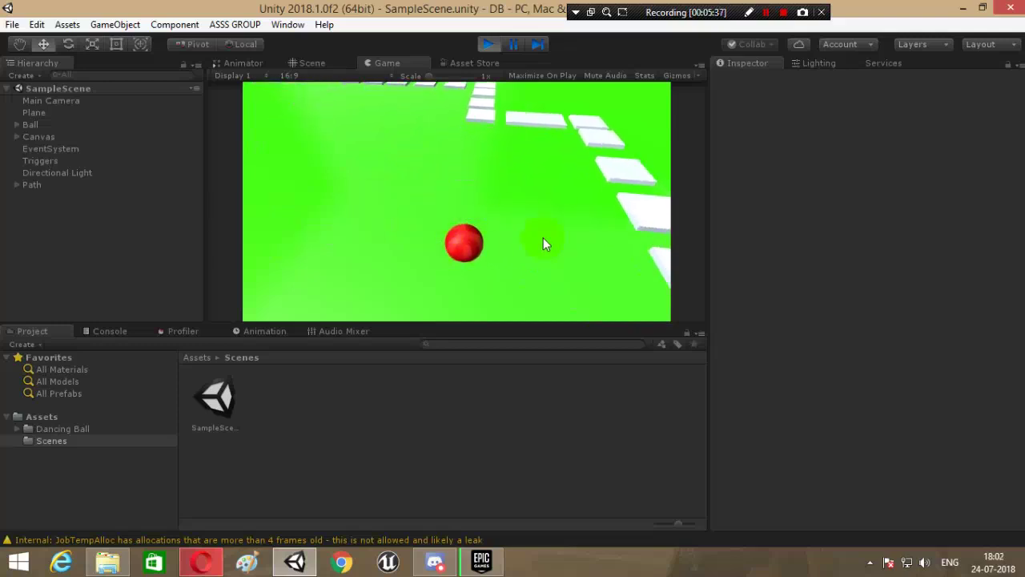
left_click(530, 241)
left_click(488, 44)
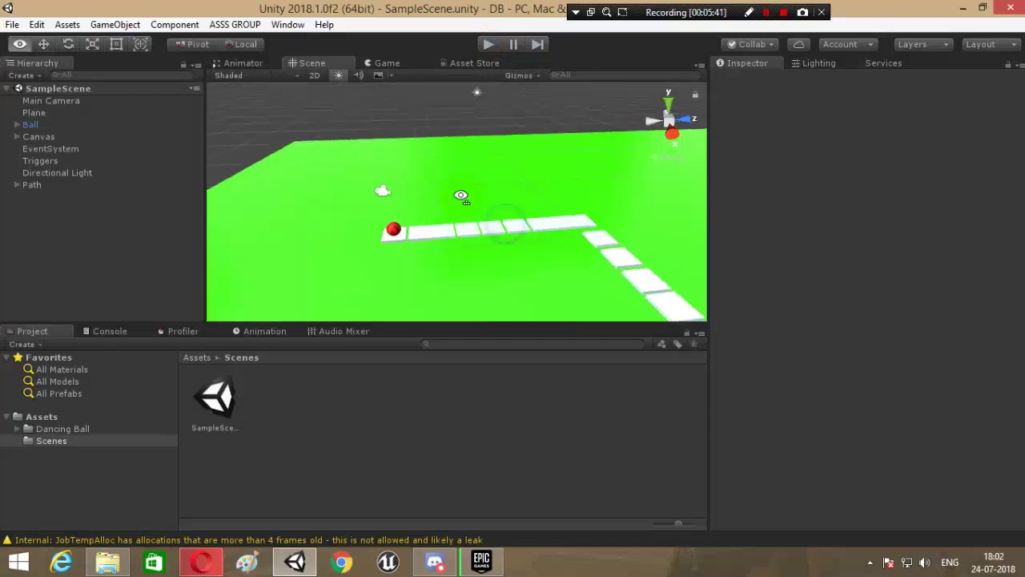
Step: Create a new empty scene from the File menu
left_click(432, 449)
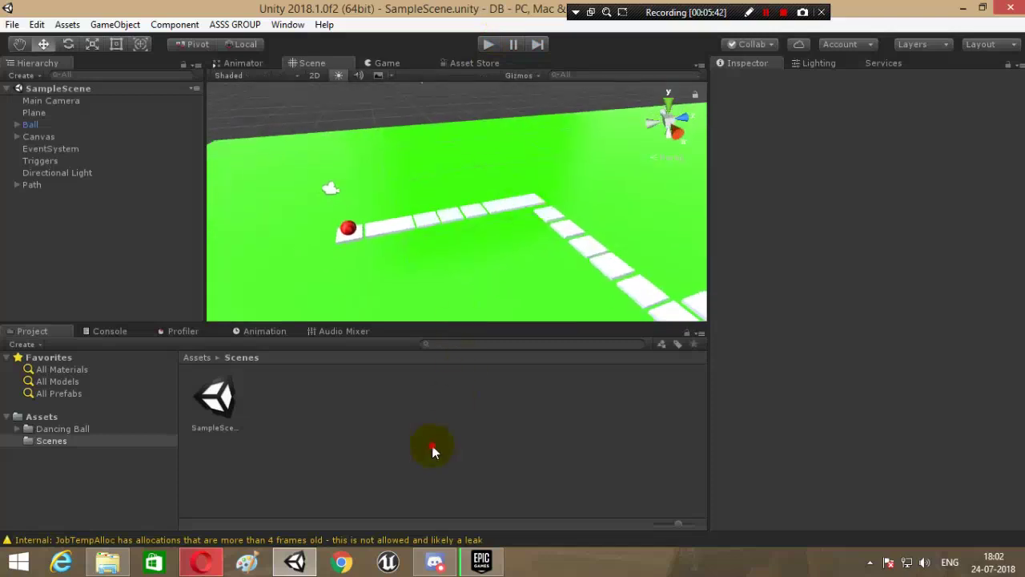
left_click(10, 27)
left_click(50, 39)
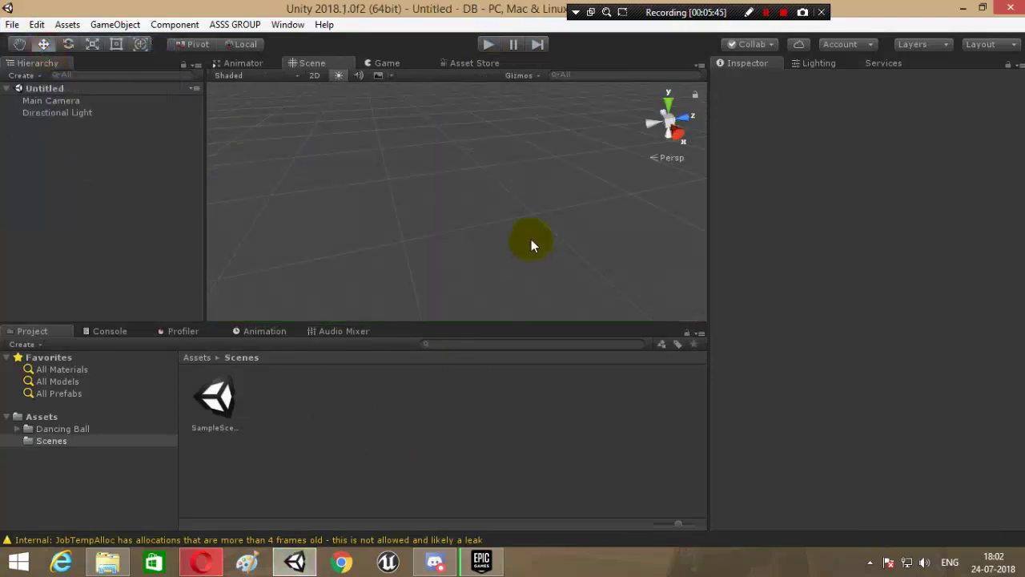
left_click_drag(531, 245, 398, 171, "alt")
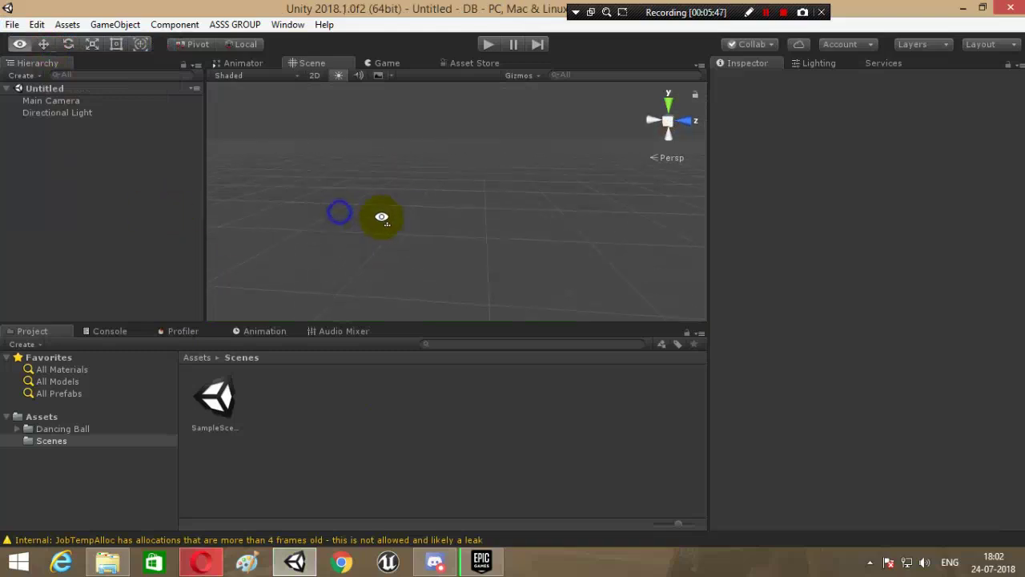
Step: Reopen SampleScene, select its Plane for copying, and start another new scene
double_click(214, 401)
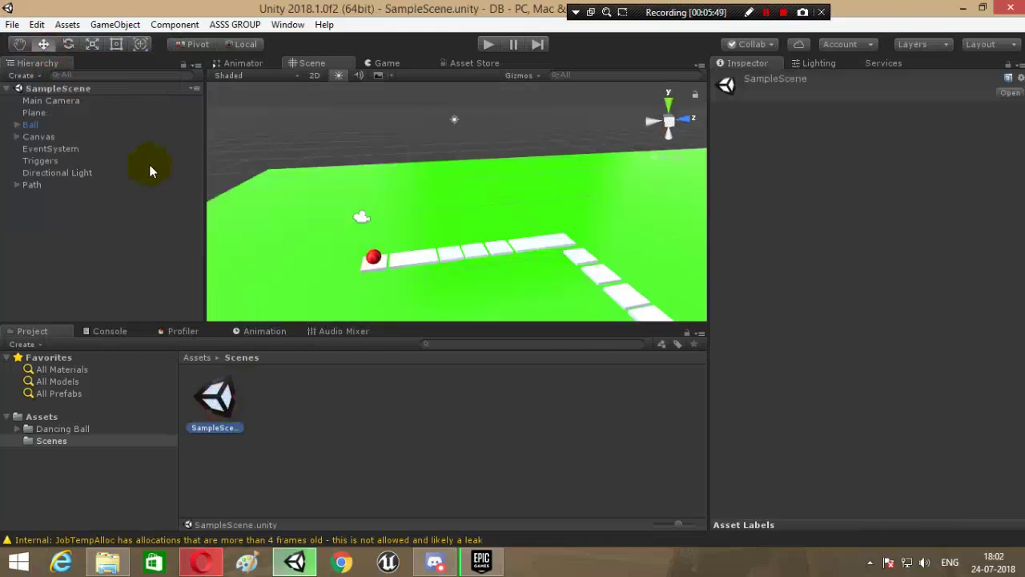
left_click(38, 112)
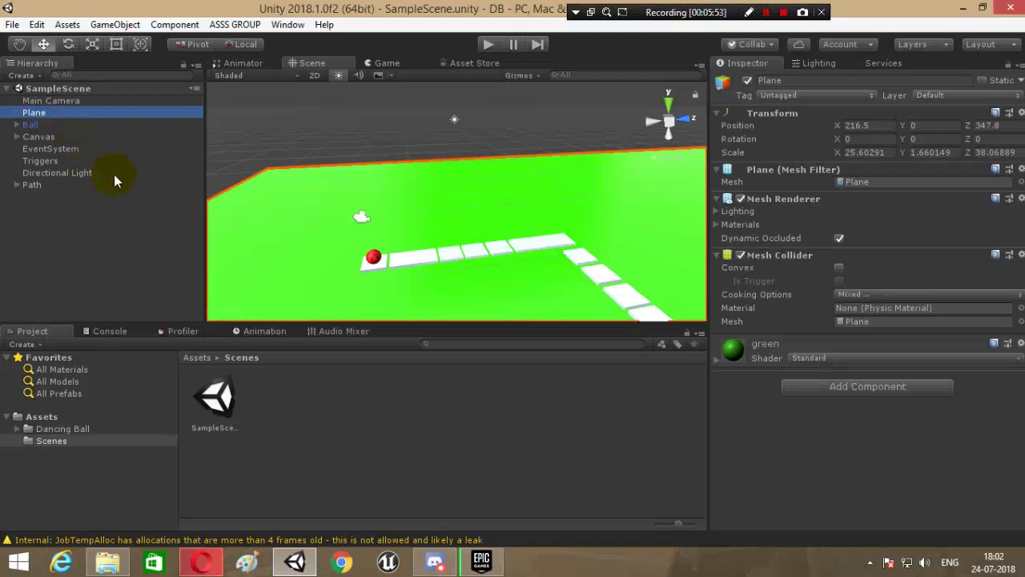
left_click(12, 24)
left_click(34, 42)
Step: Paste the copied green Plane into the new scene
left_click(91, 271)
key("ctrl+v")
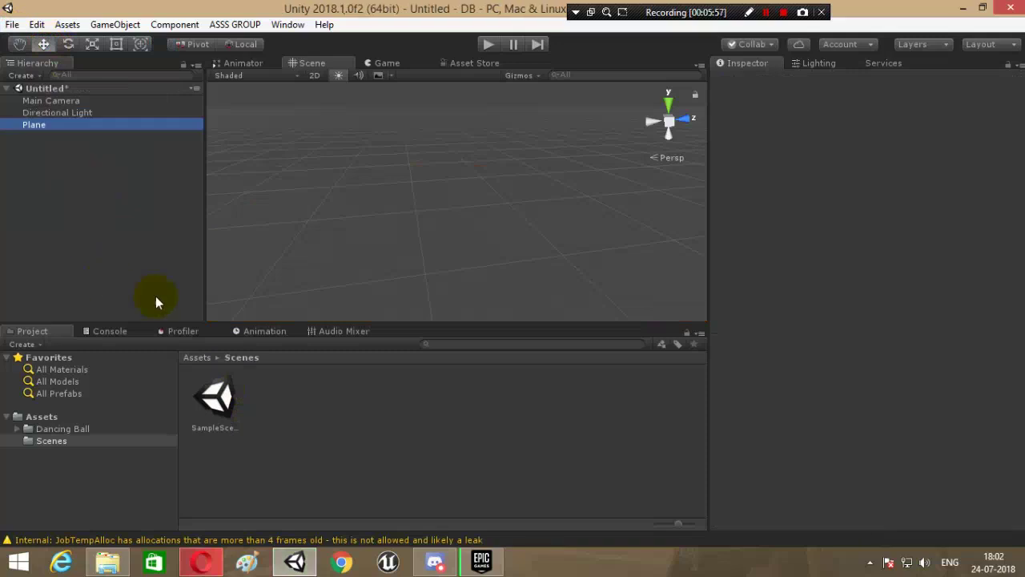
left_click_drag(384, 213, 559, 243, "alt")
left_click(136, 236)
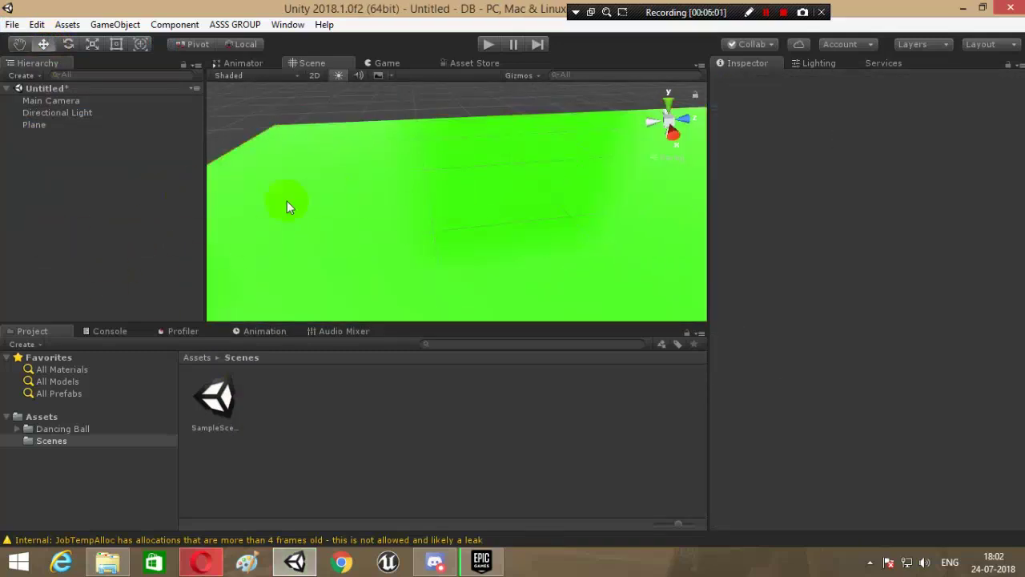
left_click_drag(428, 227, 448, 217, "alt")
Step: Add a 3D Sphere and move it down to rest on the plane at Y 0.42
right_click(107, 191)
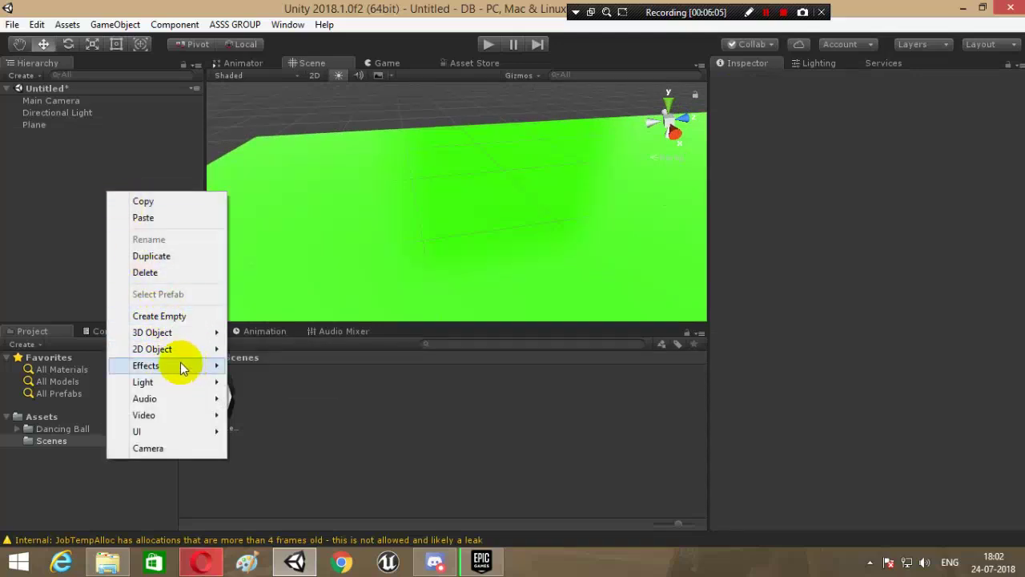
mouse_move(184, 332)
left_click(272, 350)
left_click_drag(517, 198, 394, 168)
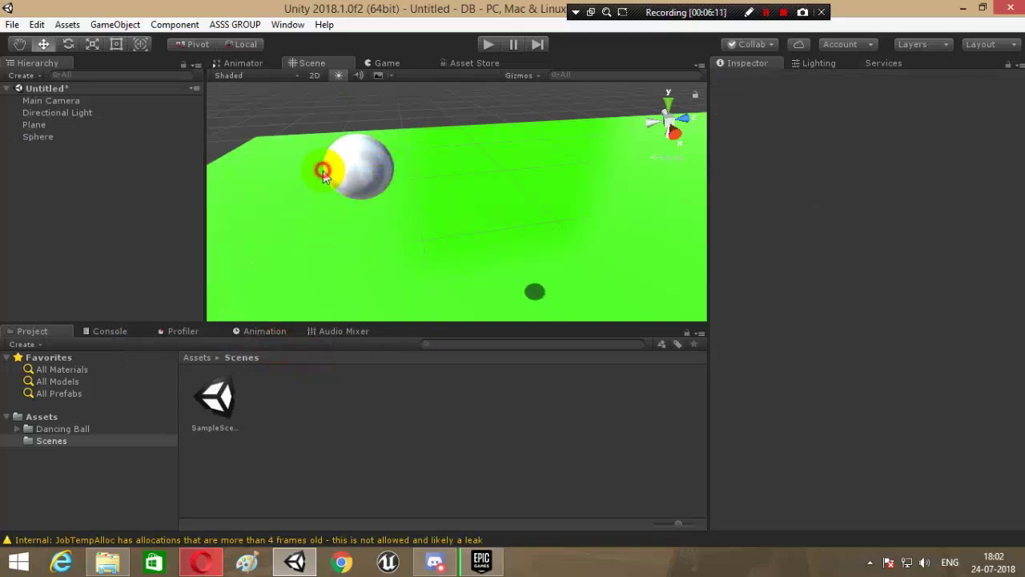
left_click(347, 195)
left_click_drag(355, 205, 392, 267)
left_click_drag(398, 305, 392, 214)
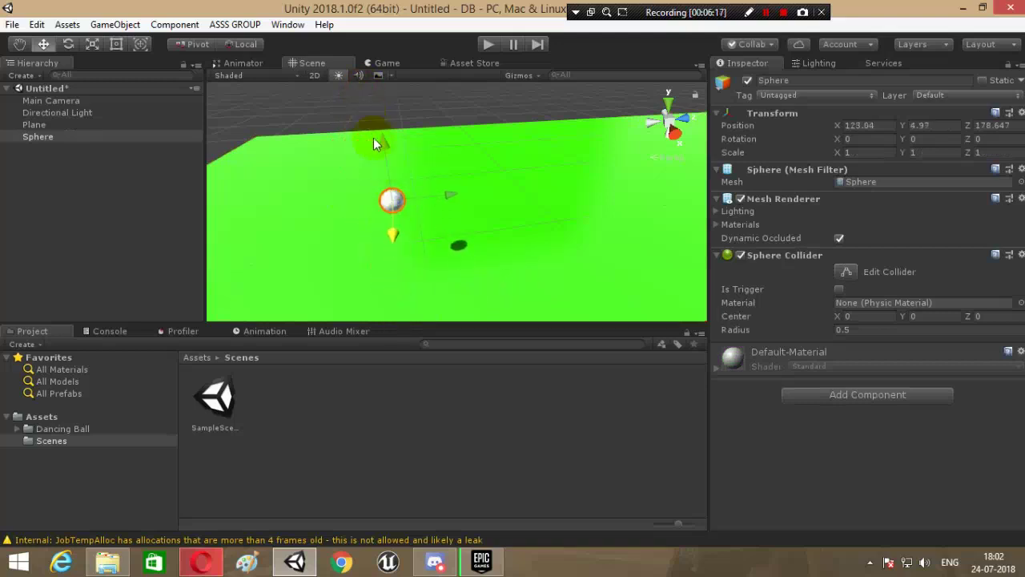
left_click_drag(386, 144, 493, 394)
left_click(493, 394)
left_click_drag(505, 254, 340, 413, "alt")
Step: Browse the Dancing Ball scripts folder, then delete the Sphere from the scene
left_click(211, 358)
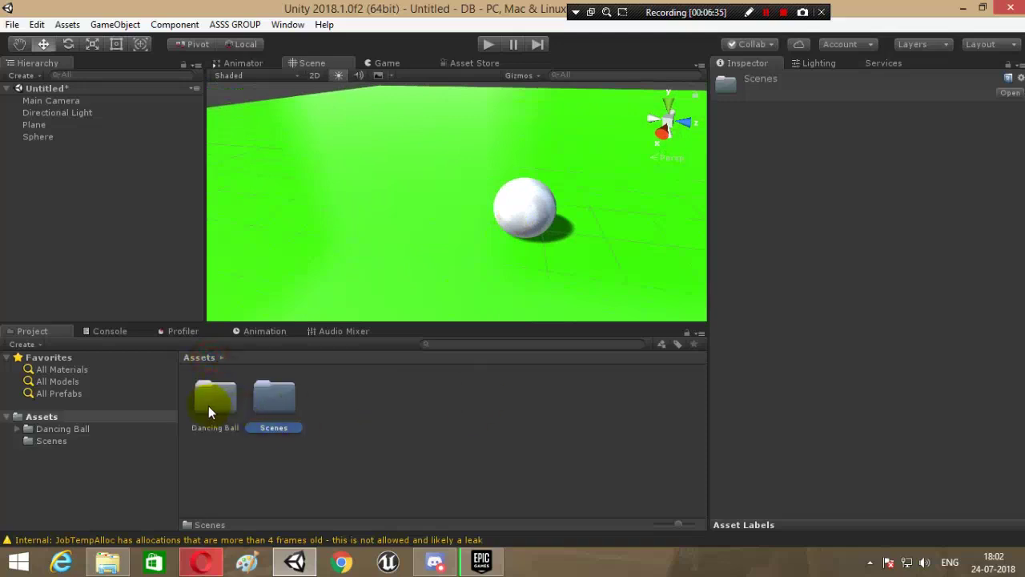
double_click(210, 404)
double_click(455, 400)
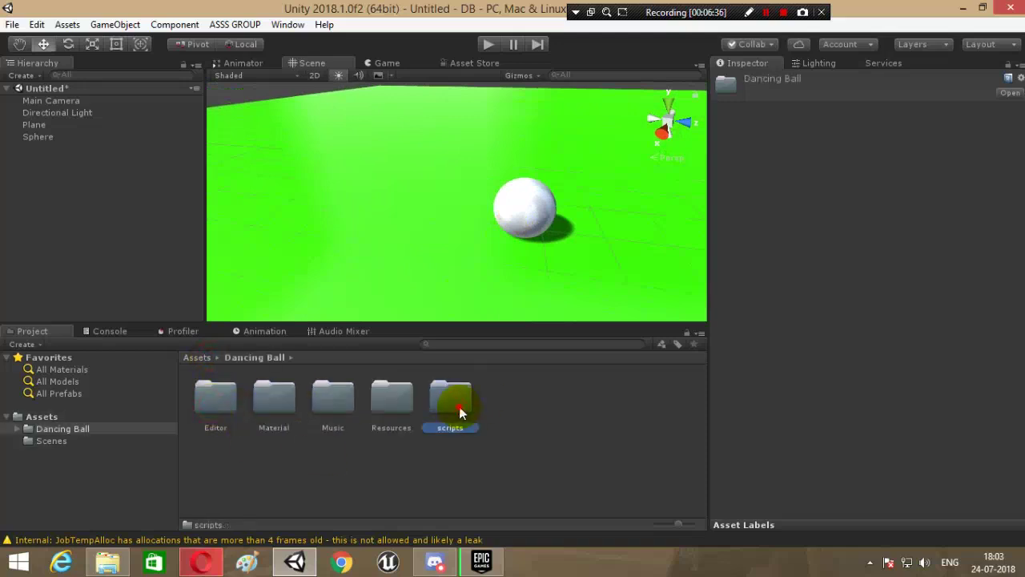
left_click(196, 357)
left_click_drag(517, 167, 543, 172, "alt")
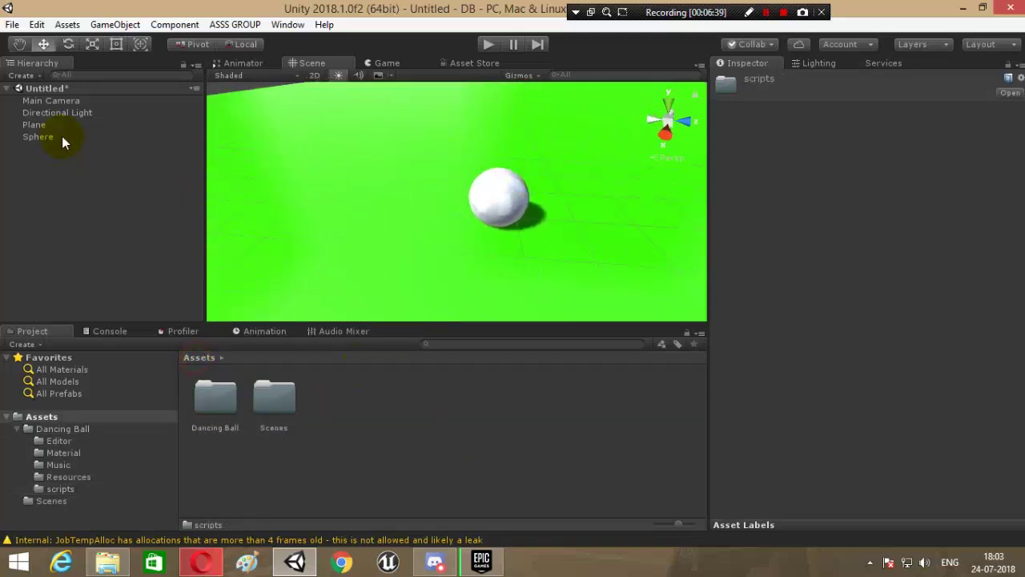
left_click(62, 136)
key("Delete")
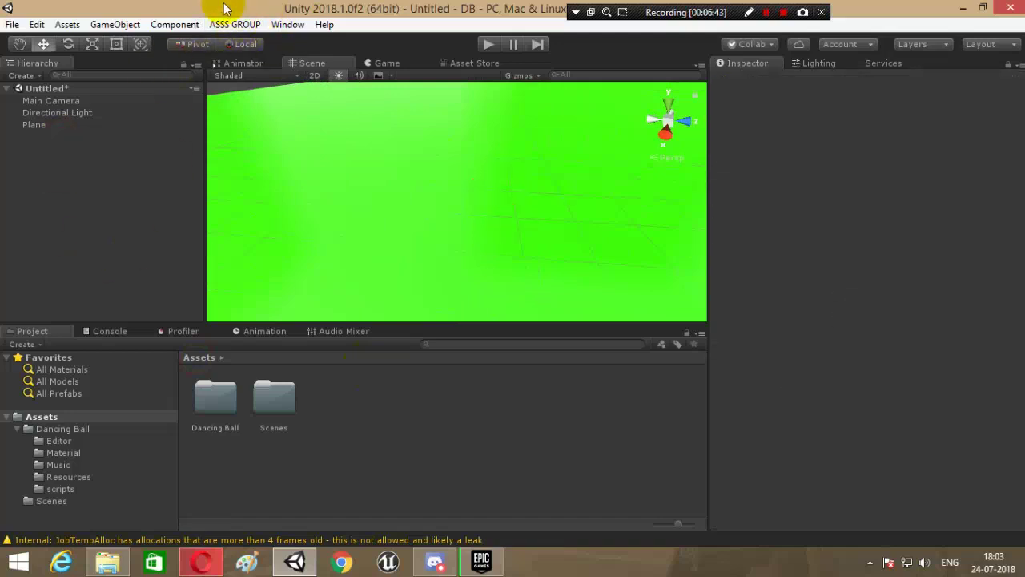
Step: Run ASSS GROUP > Create Tags to add the package's required tags
left_click(258, 31)
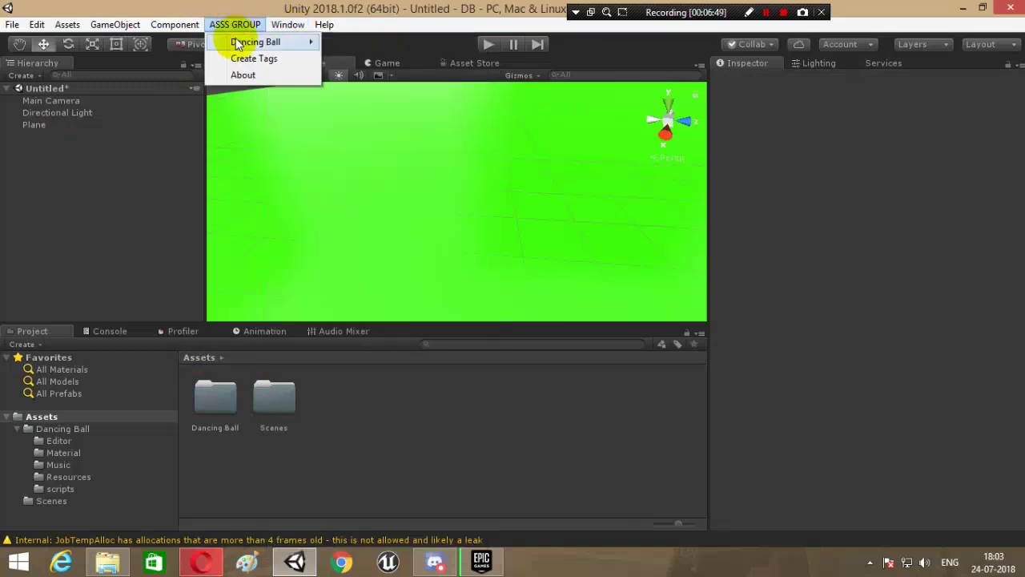
mouse_move(311, 41)
left_click(390, 45)
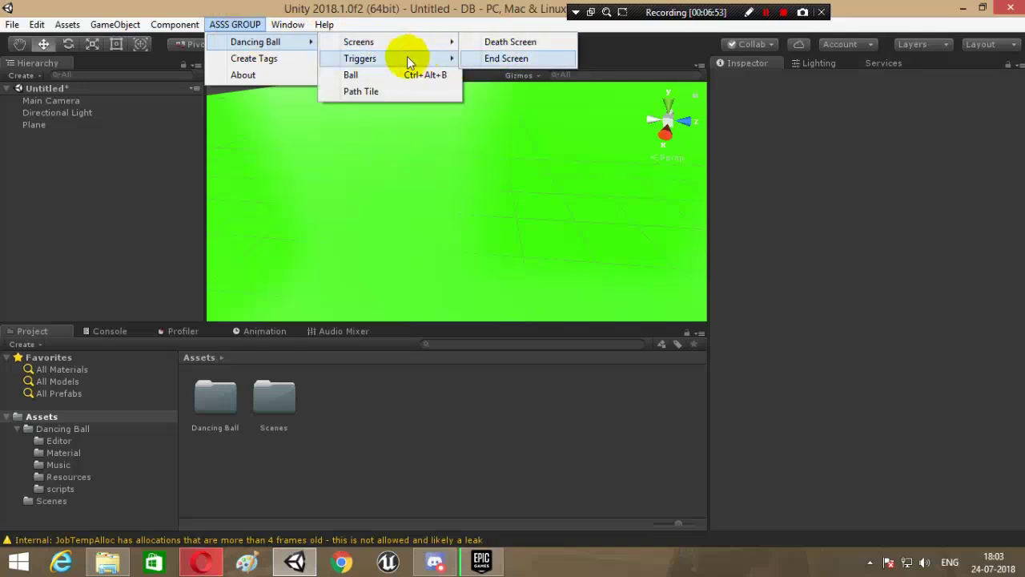
left_click(390, 61)
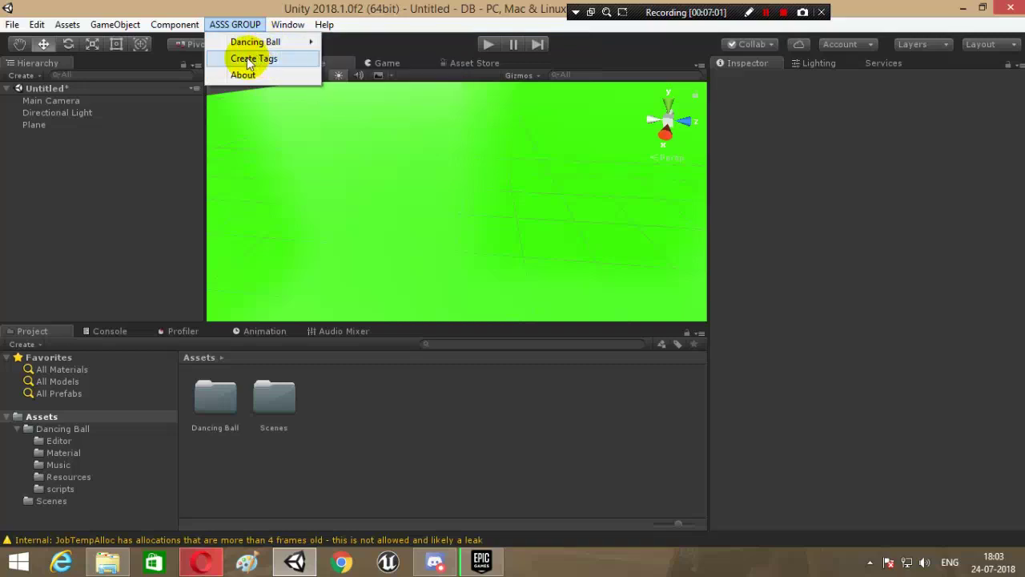
left_click(249, 61)
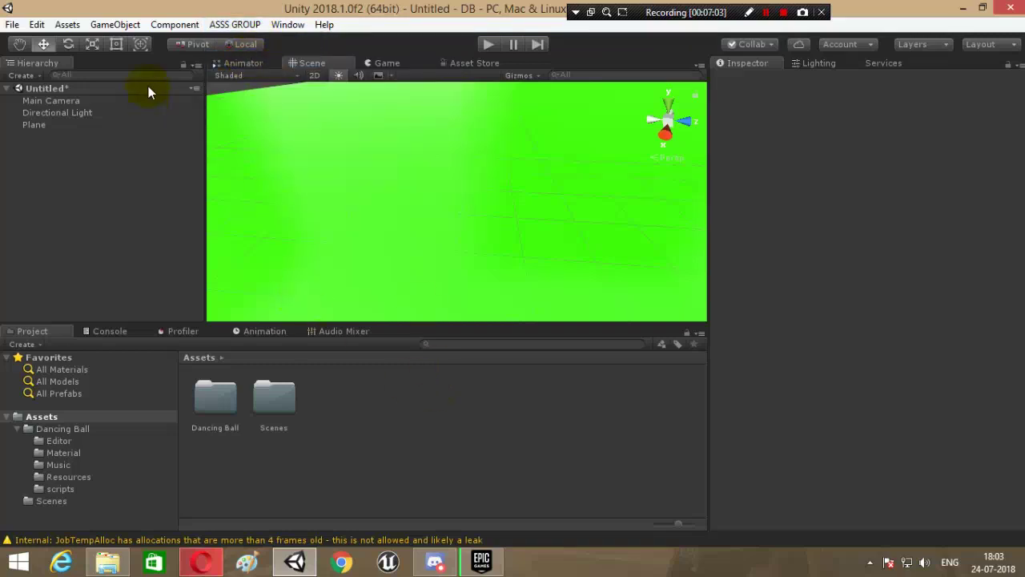
Step: Open the Tags and Layers project settings and expand the Tags list
left_click(58, 24)
left_click(37, 24)
left_click(84, 398)
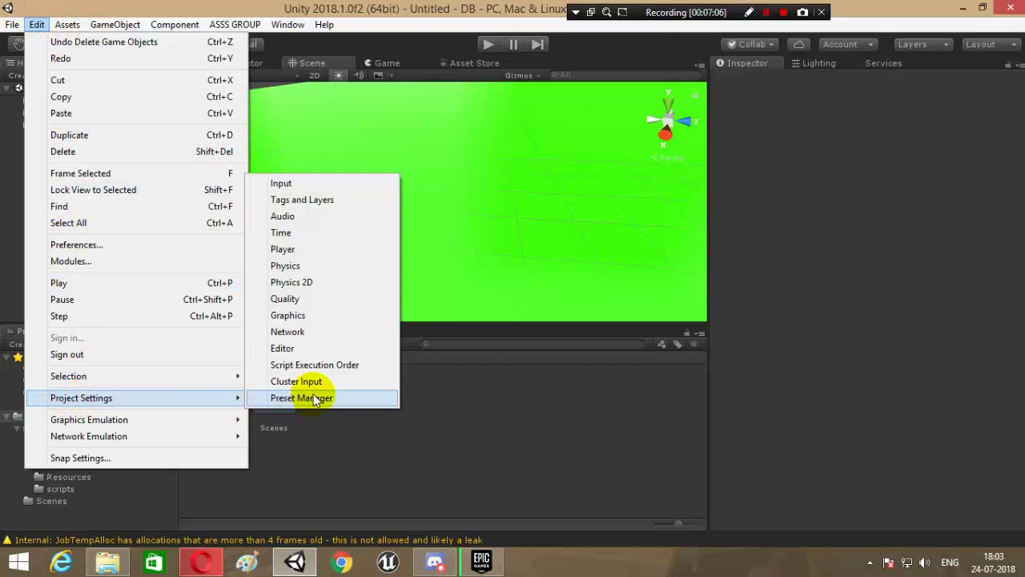
left_click(293, 200)
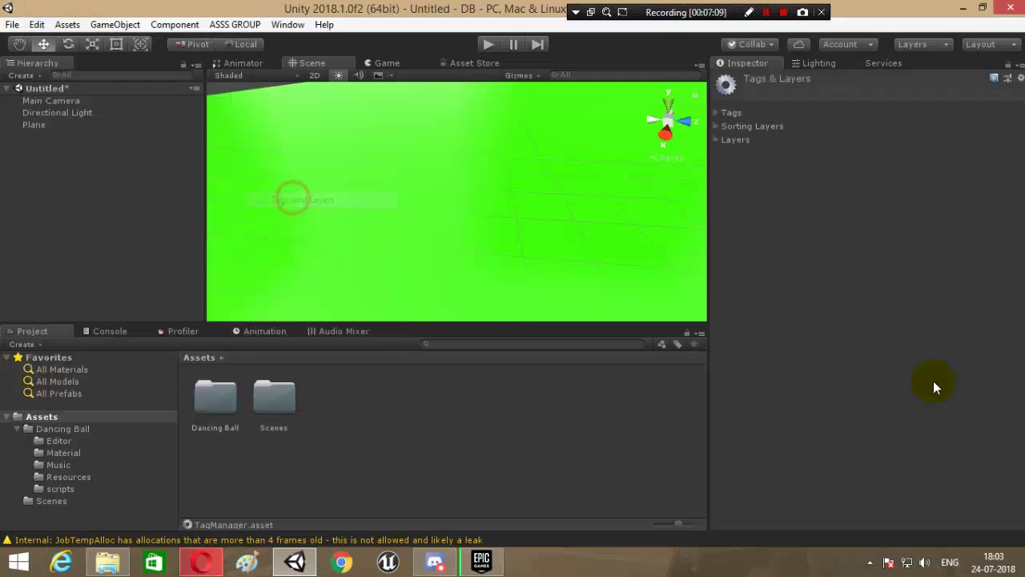
left_click(730, 114)
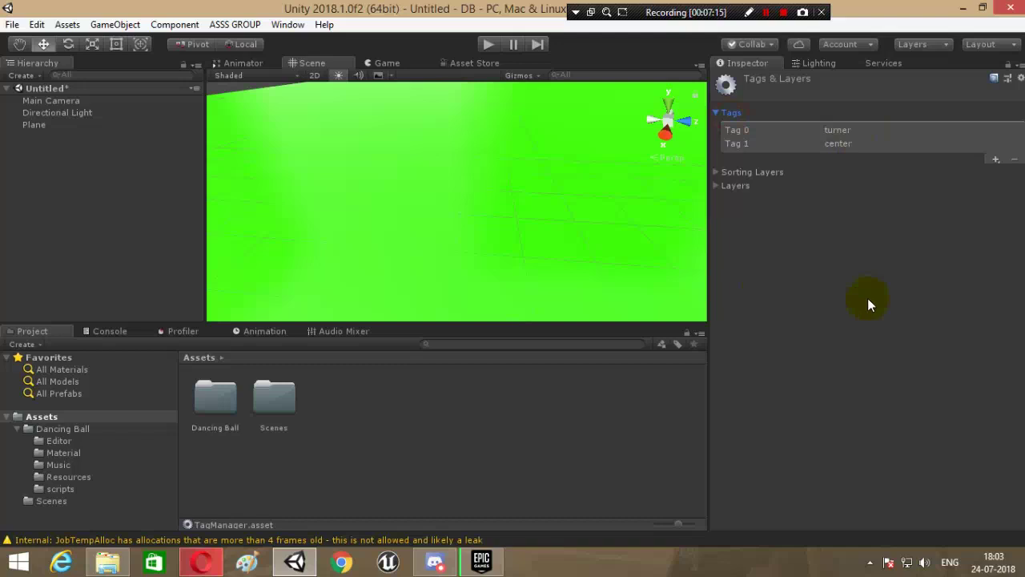
Step: Add and save a 'jumper' tag, check it beside turner and center, and collapse the list
left_click(995, 159)
type("jumper")
left_click(840, 178)
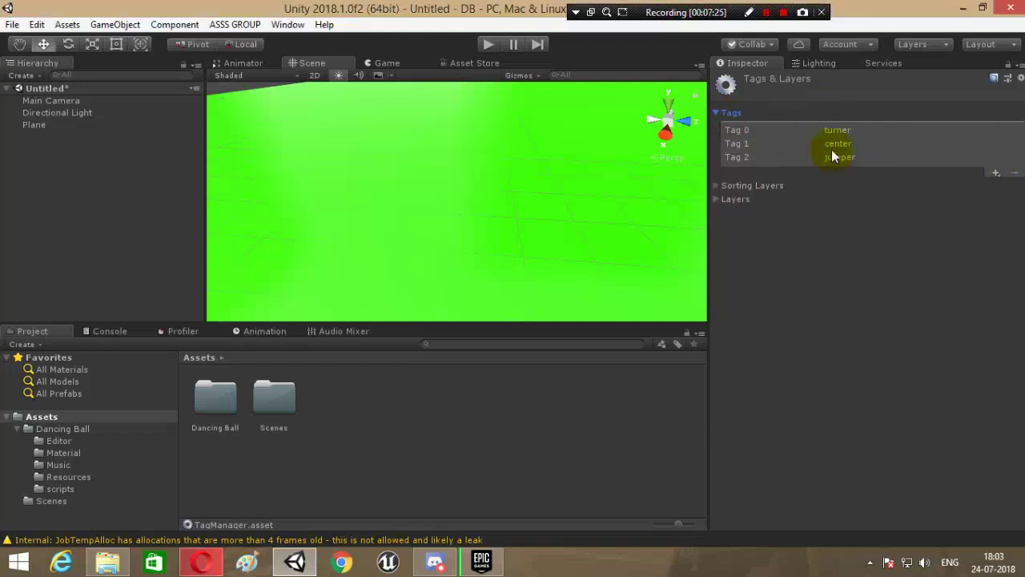
left_click(832, 141)
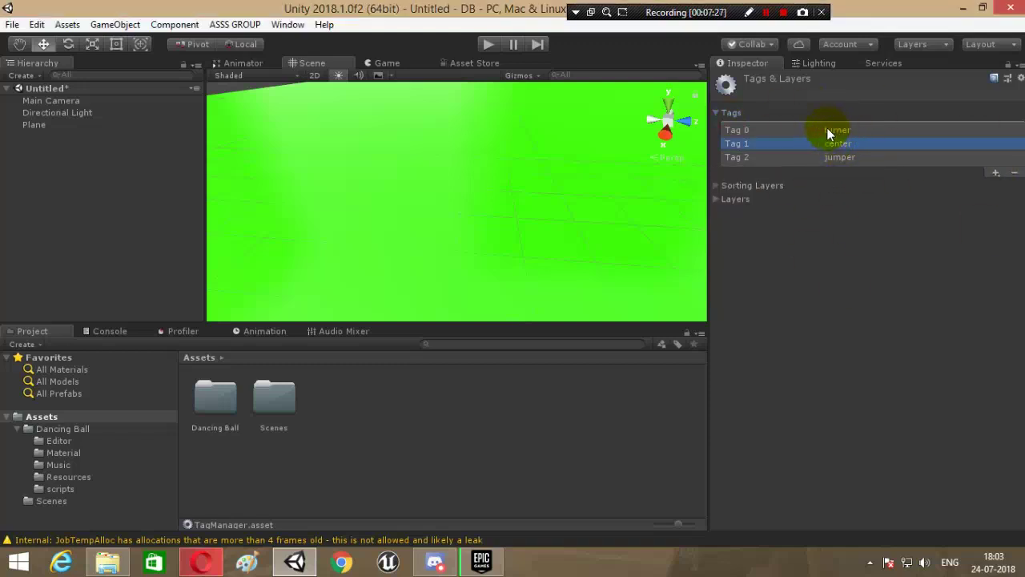
left_click(833, 131)
left_click(821, 157)
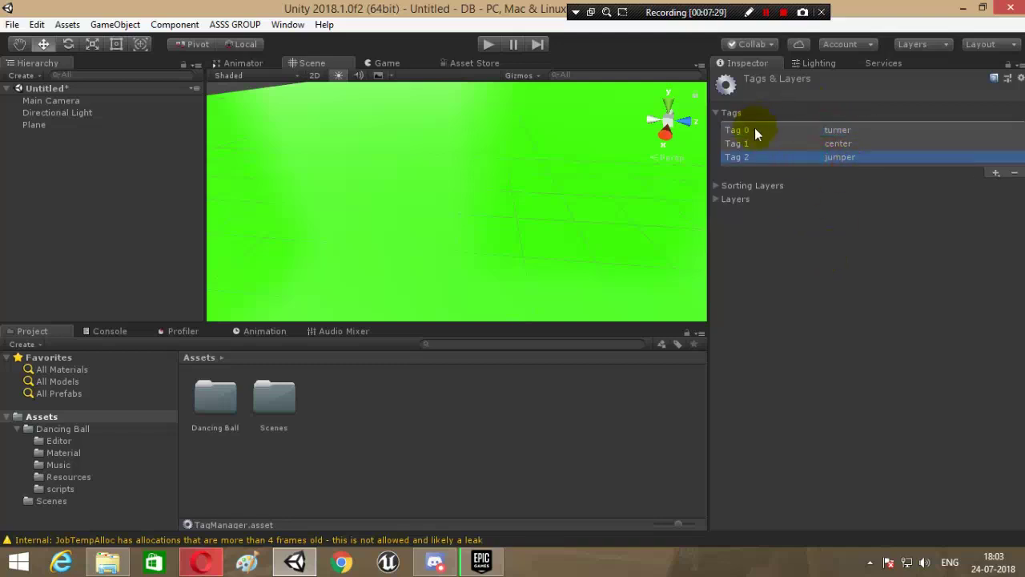
left_click(735, 112)
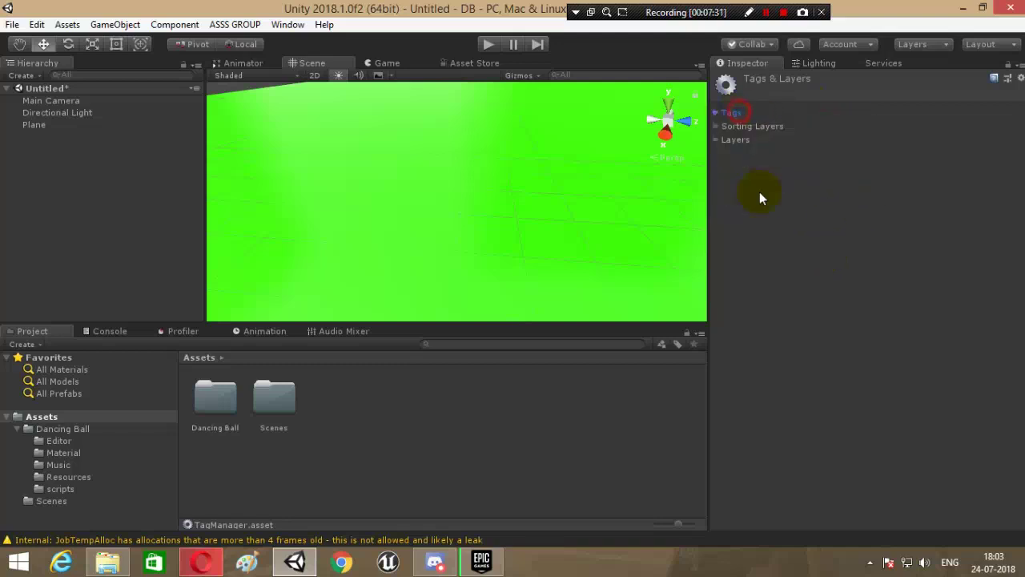
left_click(51, 195)
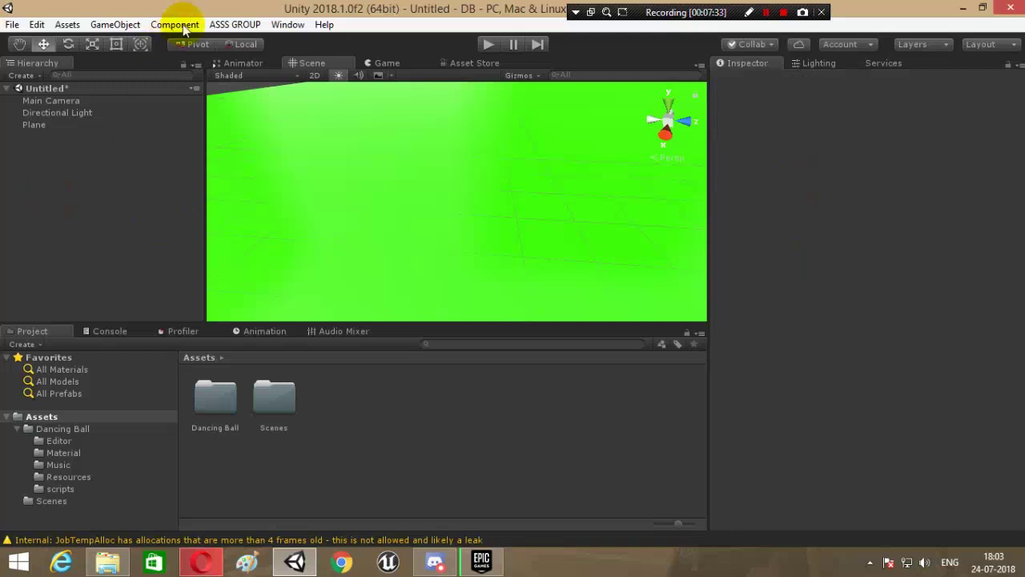
left_click(235, 24)
left_click(232, 76)
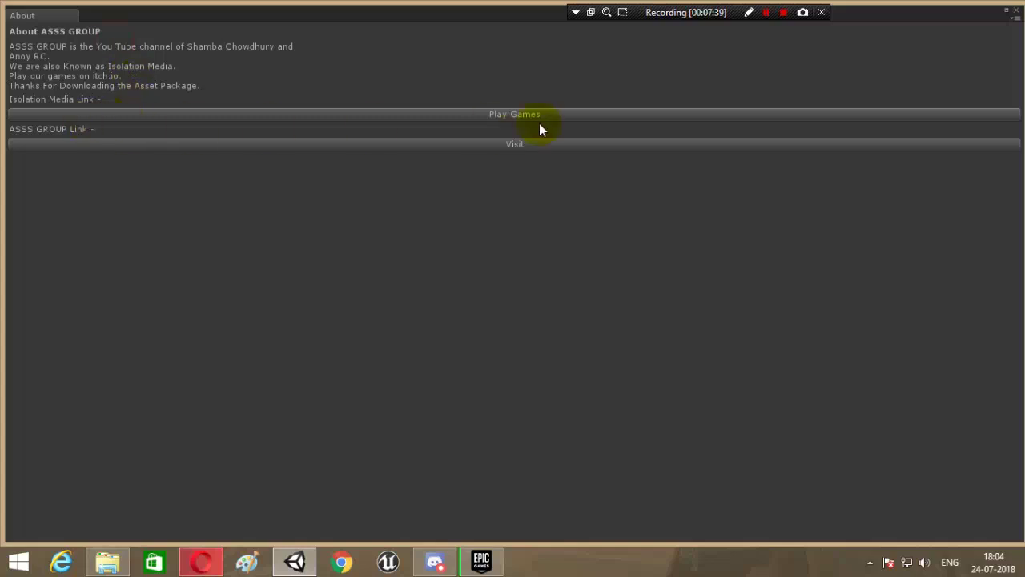
left_click(1015, 10)
Step: Add the Dancing Ball package's Ball to the scene and orbit around the red ball
left_click(235, 24)
mouse_move(258, 48)
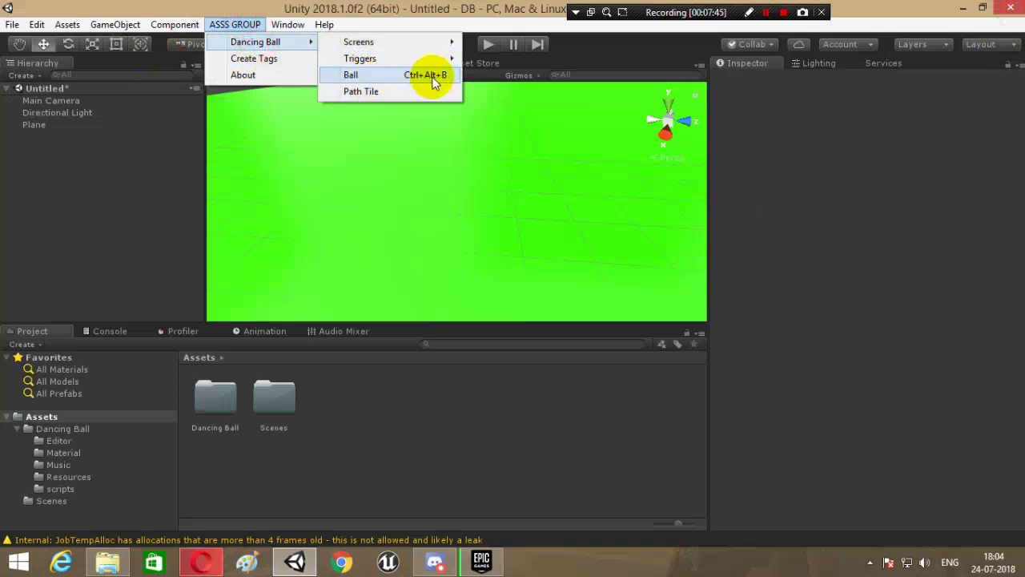
left_click(109, 206)
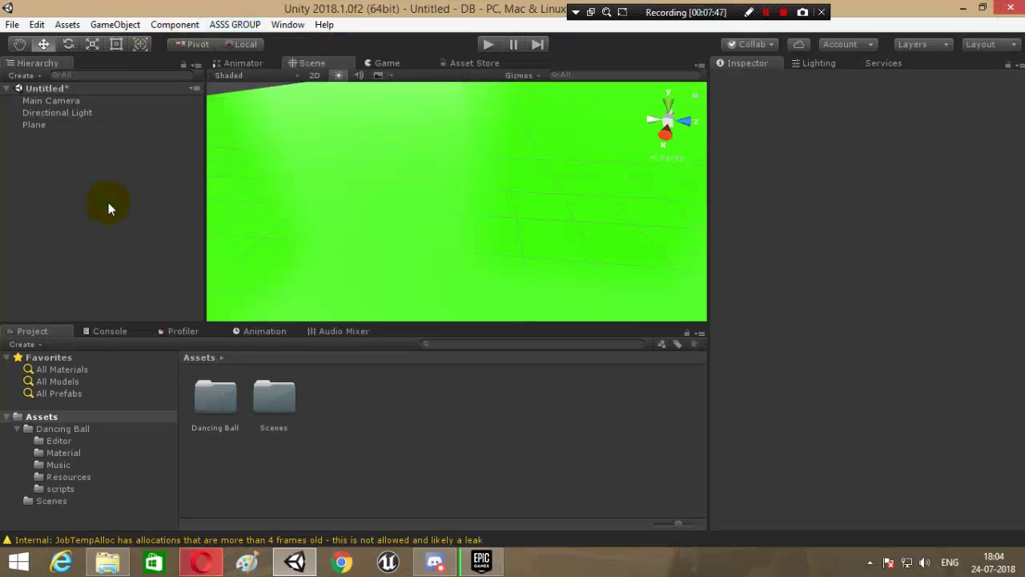
mouse_move(433, 193)
right_mouse_down()
mouse_move(439, 137)
mouse_move(412, 133)
right_mouse_up()
left_click(382, 169)
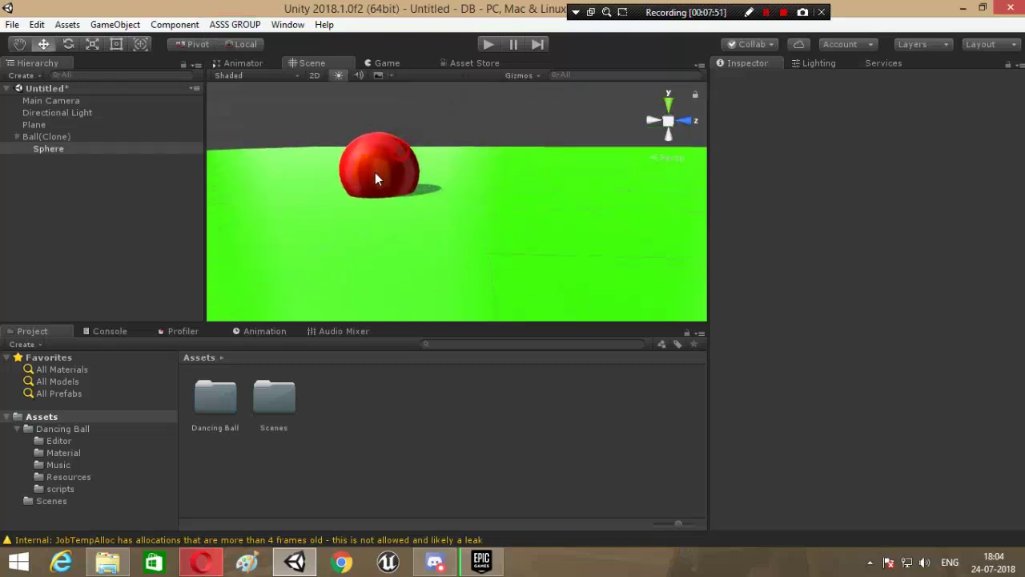
right_click_drag(382, 169, 28, 136)
Step: Raise Ball(Clone) slightly along Y to 0.401, checking its Sphere child
left_click(44, 137)
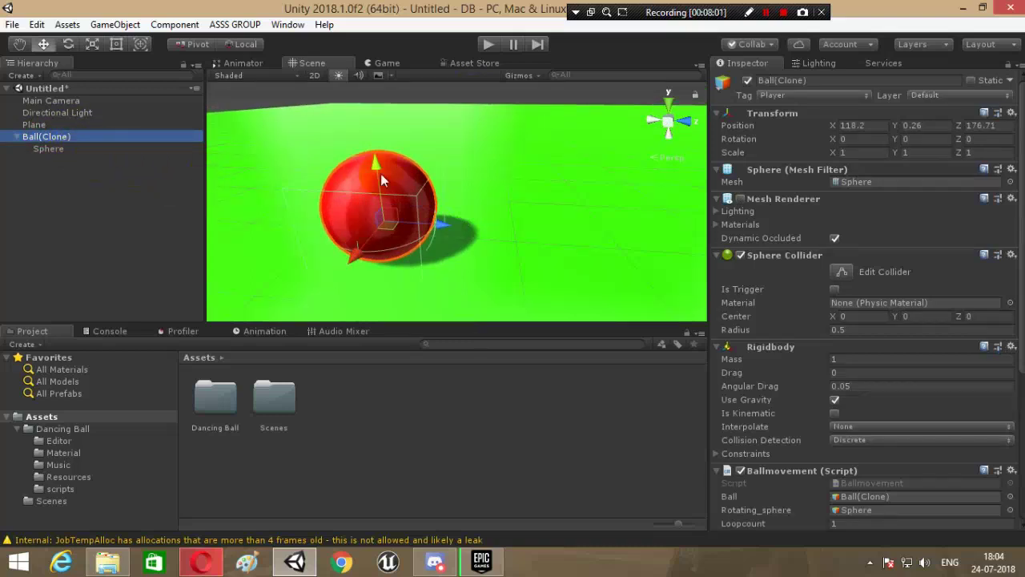
left_click_drag(380, 158, 370, 133)
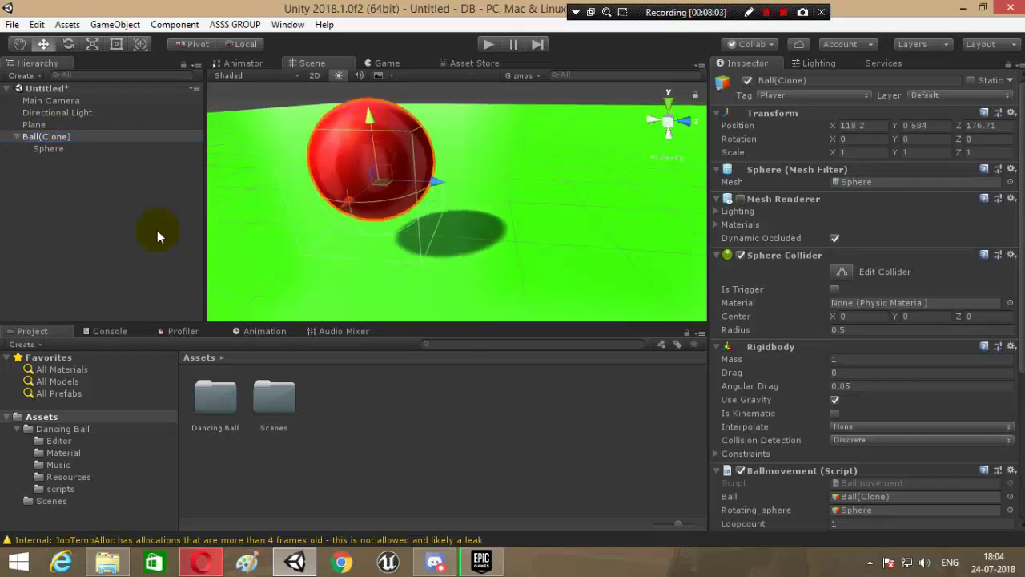
key("ctrl+z")
key("Down")
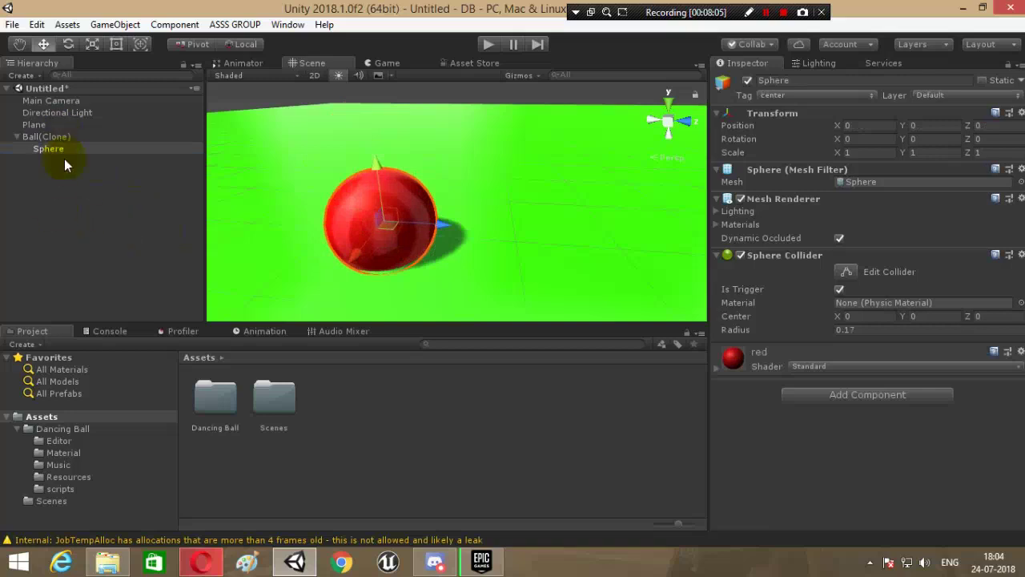
left_click(72, 178)
left_click(53, 136)
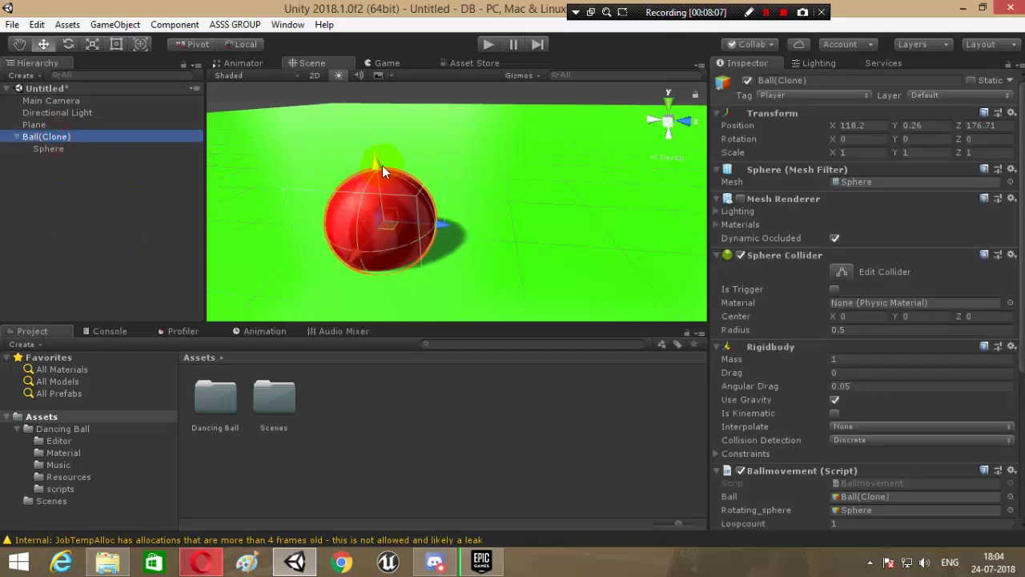
left_click_drag(377, 149, 376, 154)
left_click(60, 148)
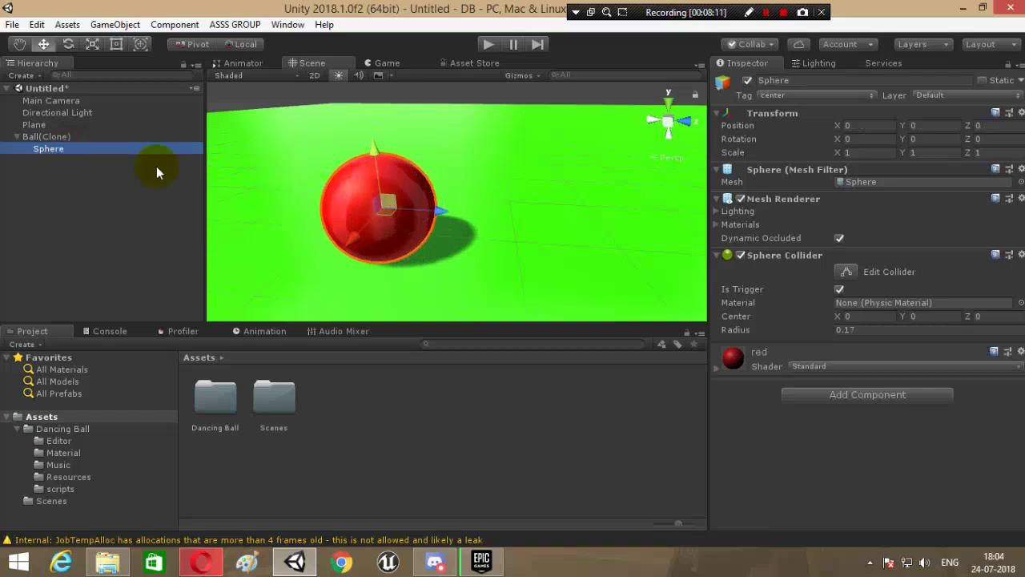
left_click(68, 137)
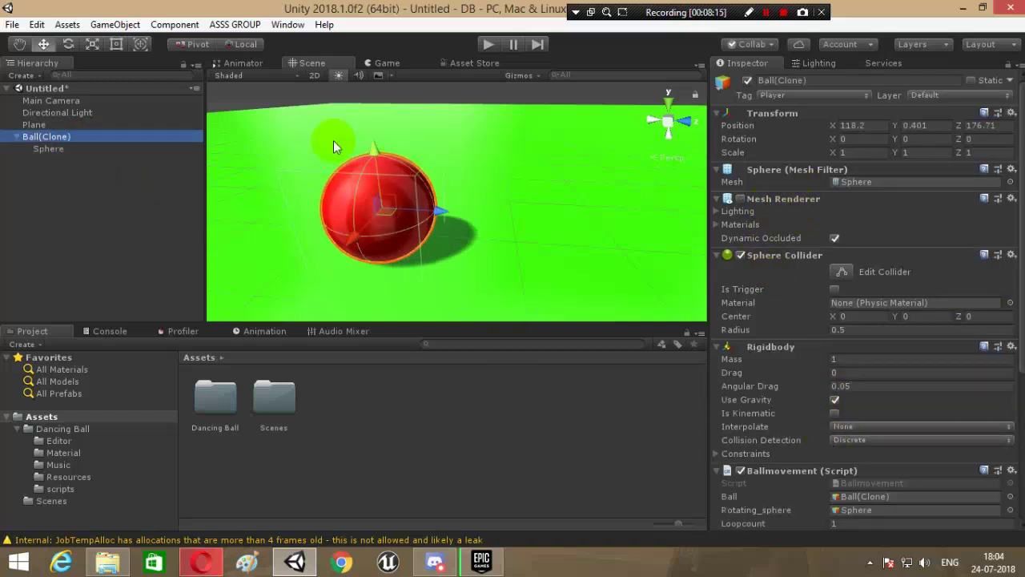
left_click(75, 147)
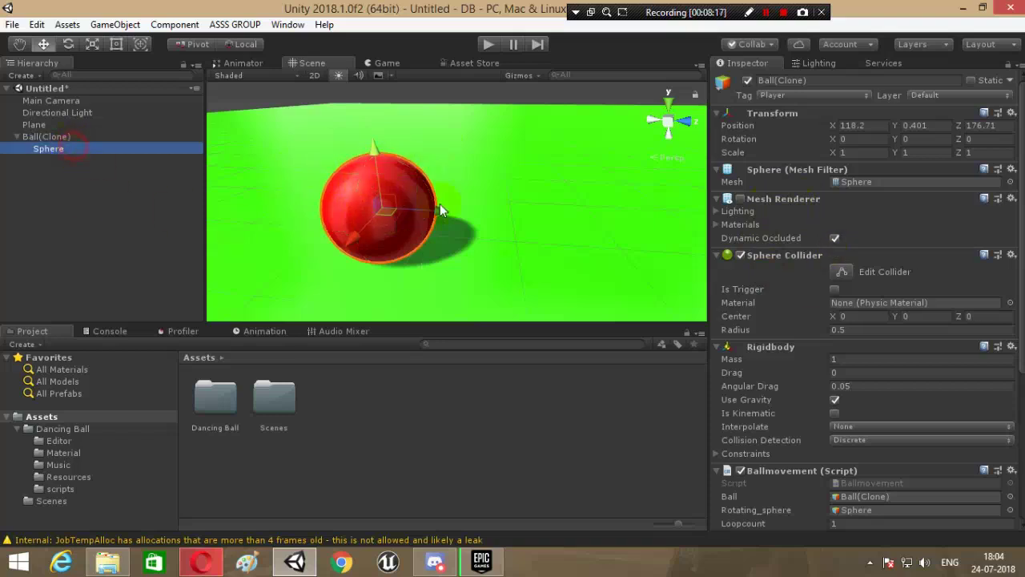
left_click(57, 137)
Step: Collapse the ball's Sphere Collider, Mesh Renderer, Rigidbody and Box Collider, and review the turn types
left_click(716, 254)
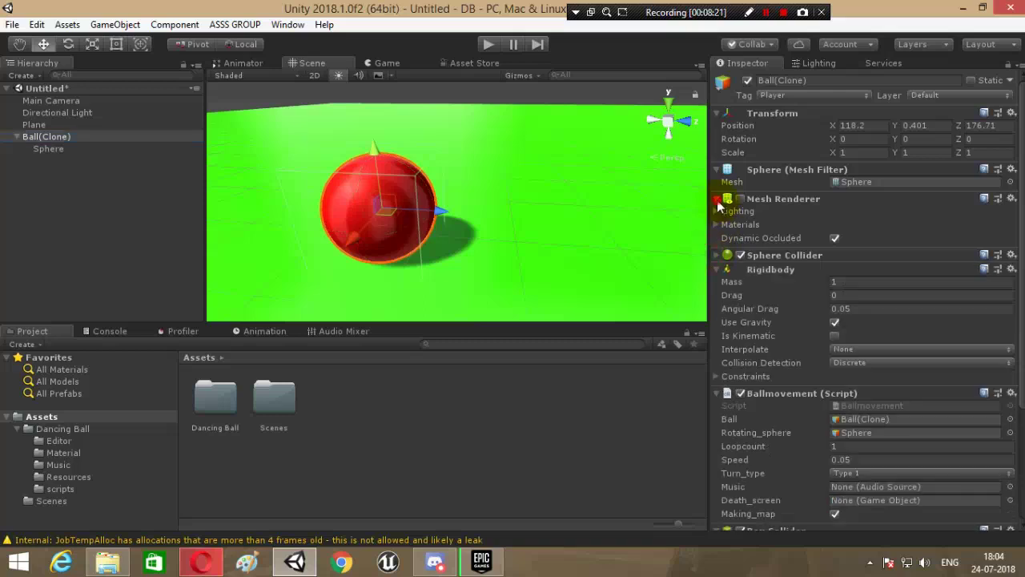
left_click(717, 199)
left_click(717, 213)
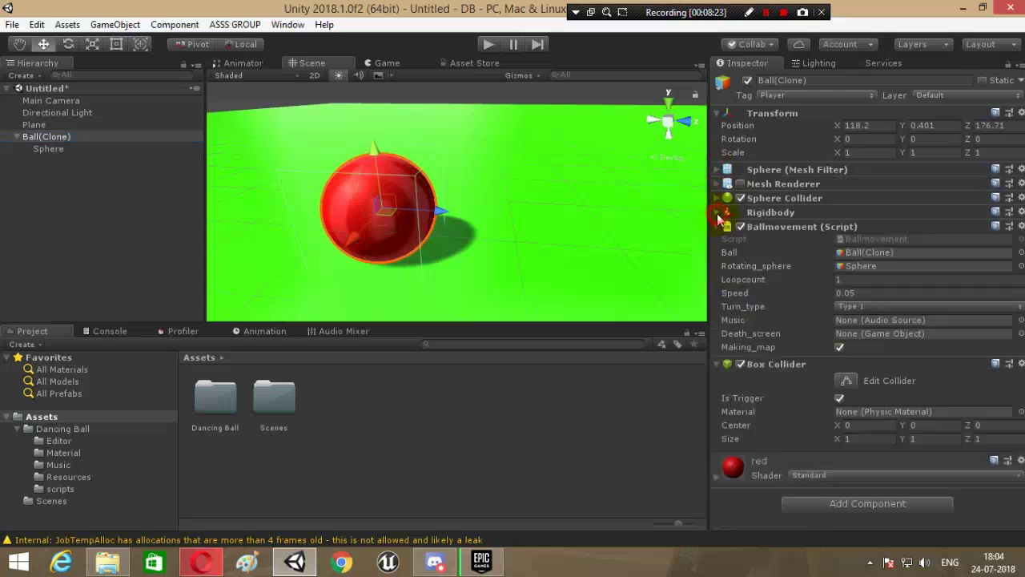
left_click(717, 365)
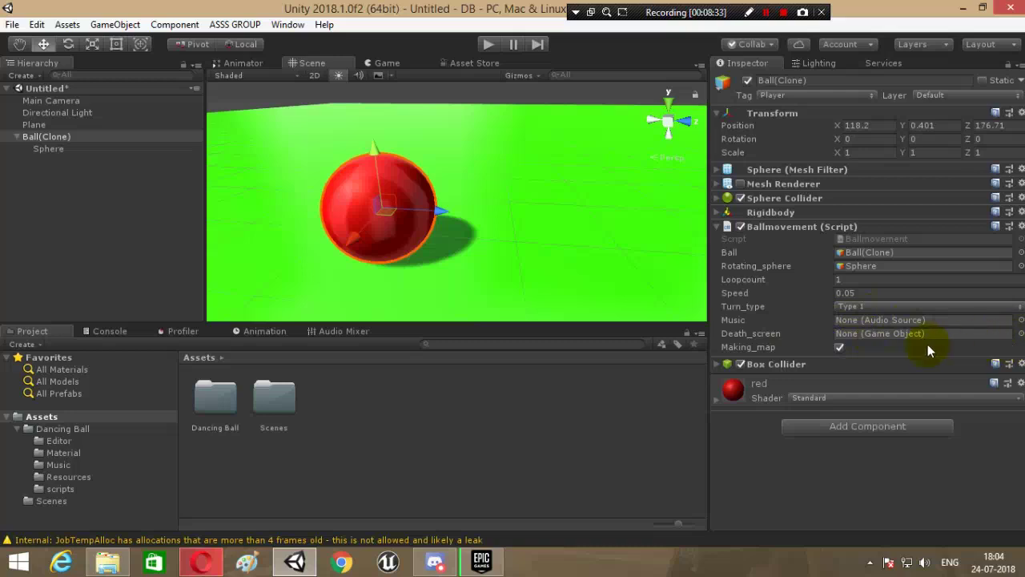
left_click(857, 305)
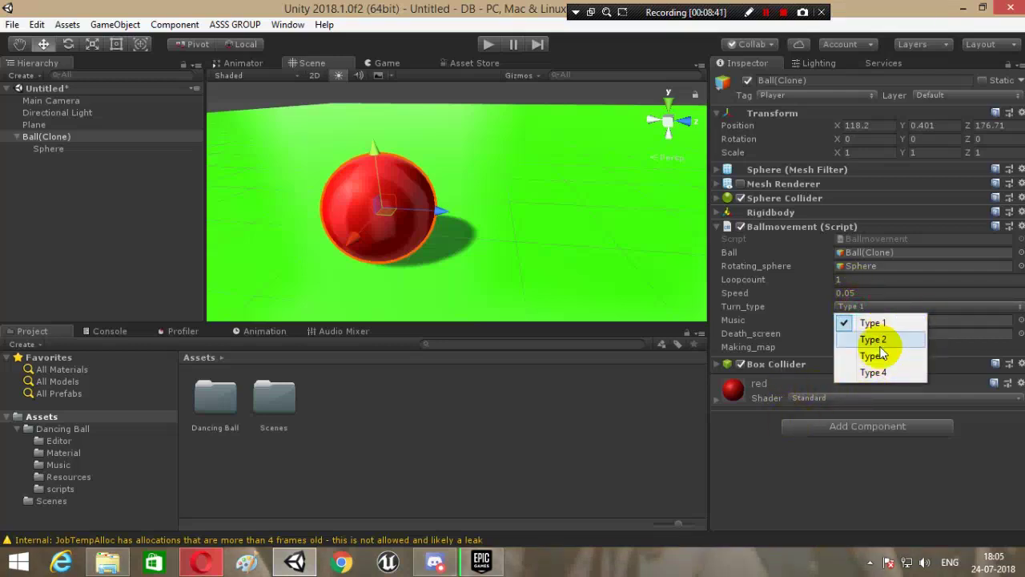
left_click(850, 470)
Step: Open Ballmovement.cs from the Dancing Ball scripts folder in Notepad
double_click(213, 400)
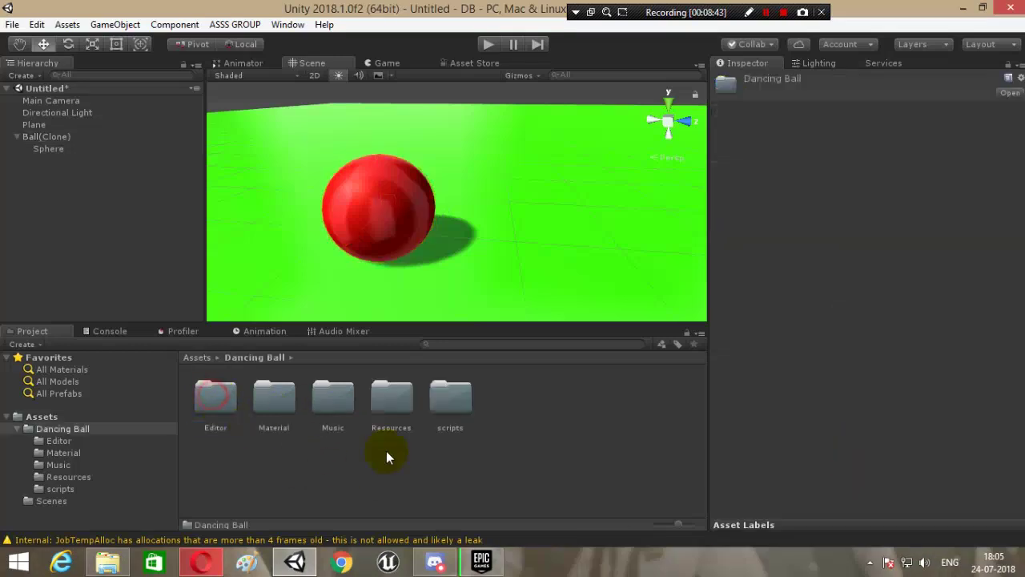
double_click(448, 402)
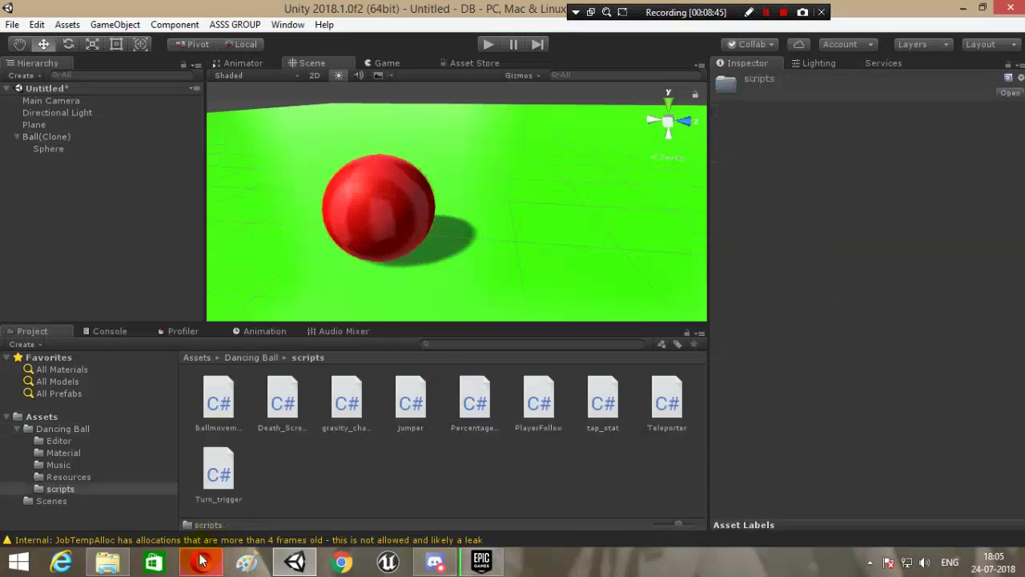
left_click(107, 563)
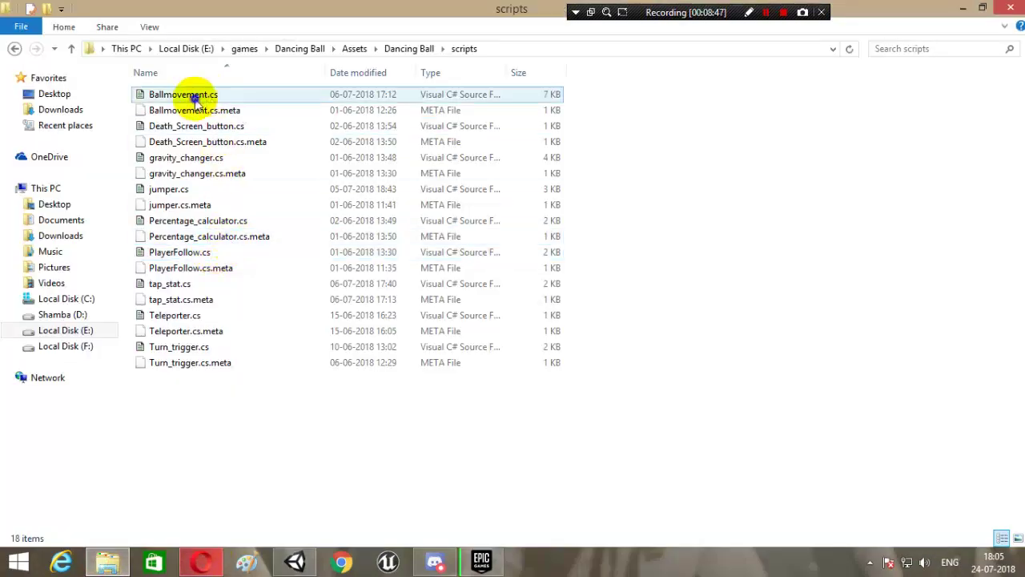
right_click(207, 98)
mouse_move(256, 142)
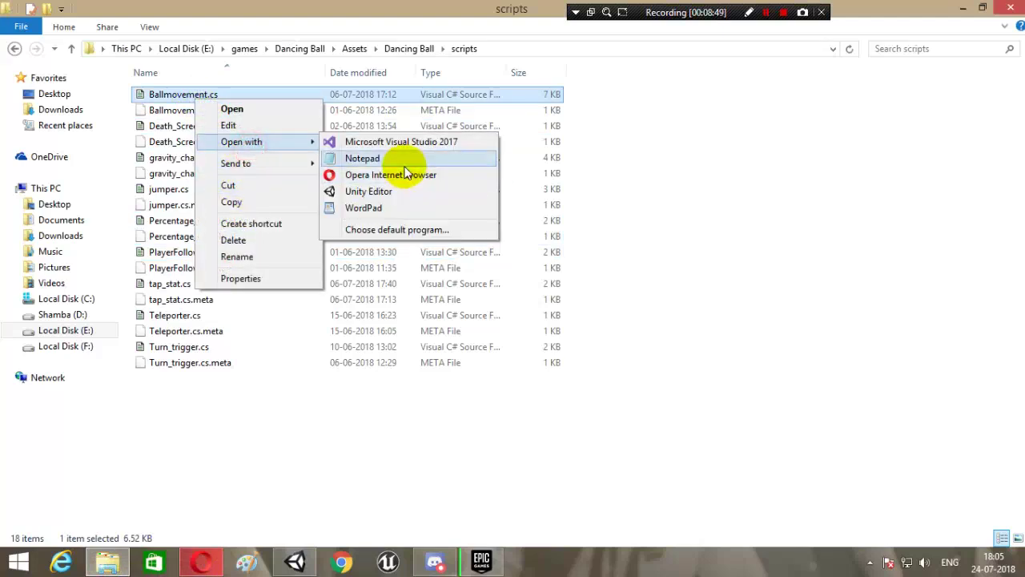
left_click(396, 159)
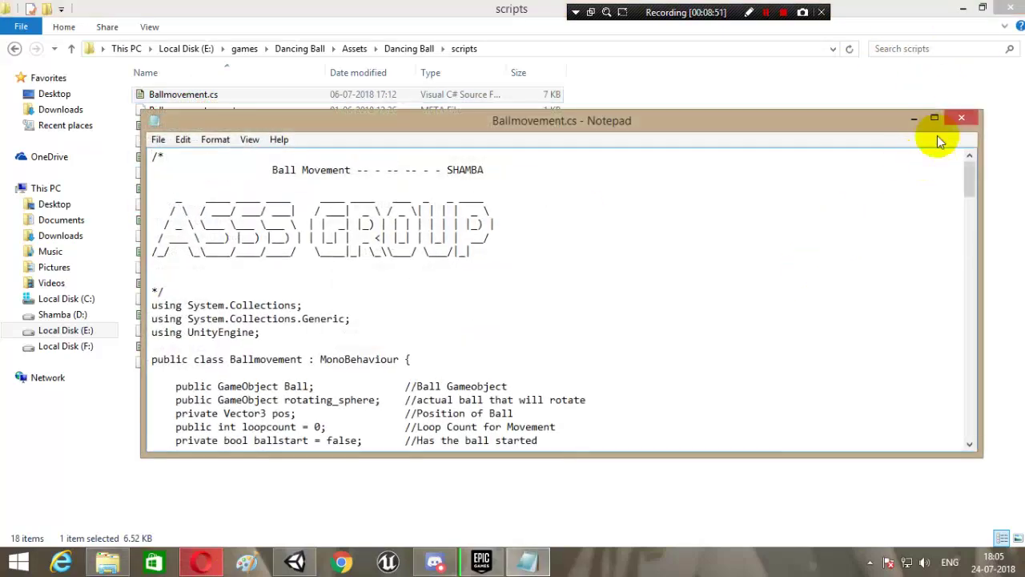
Step: Maximize Notepad and highlight the variable comments and four turn type ranges, starting with 0-90
left_click(934, 118)
scroll(119, 237, "down", 4)
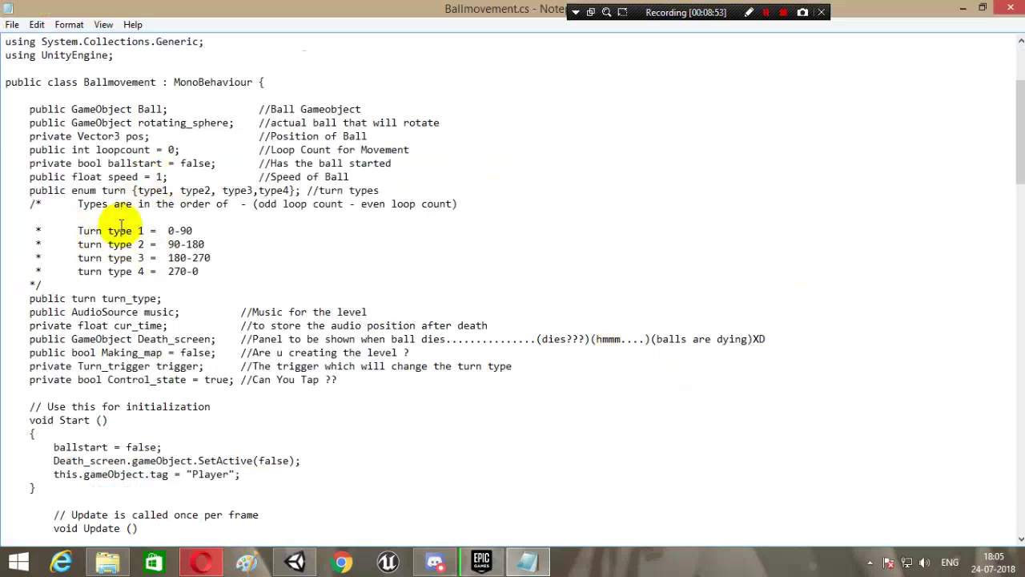
left_click_drag(260, 109, 337, 162)
left_click(531, 171)
left_click_drag(88, 231, 230, 268)
left_click(216, 243)
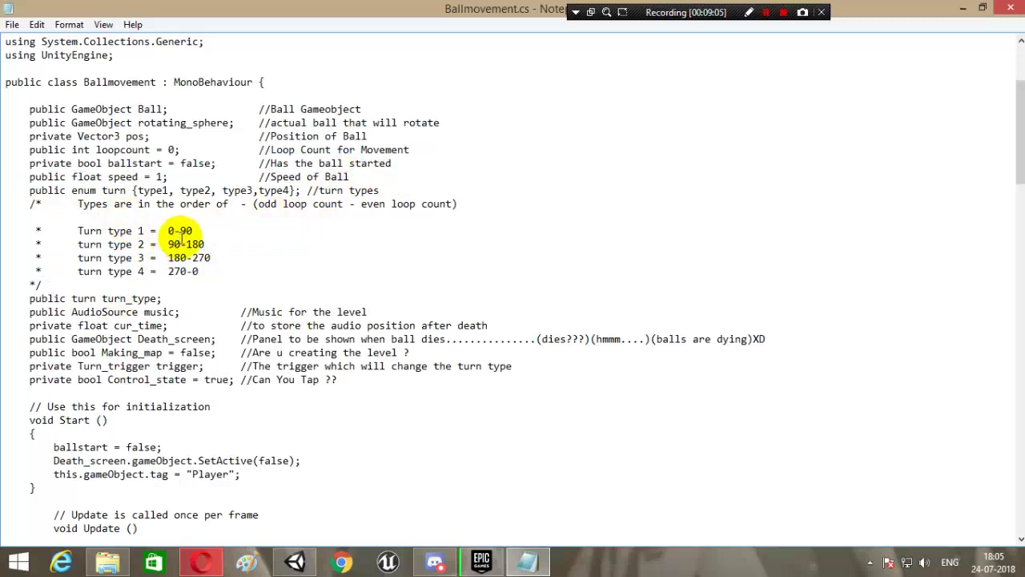
left_click(169, 231)
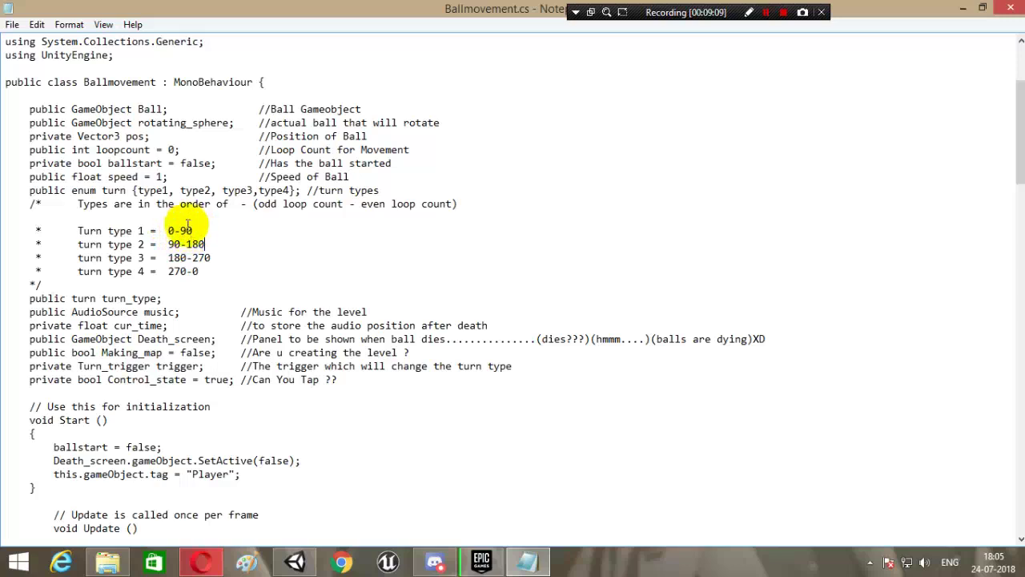
left_click_drag(169, 231, 176, 230)
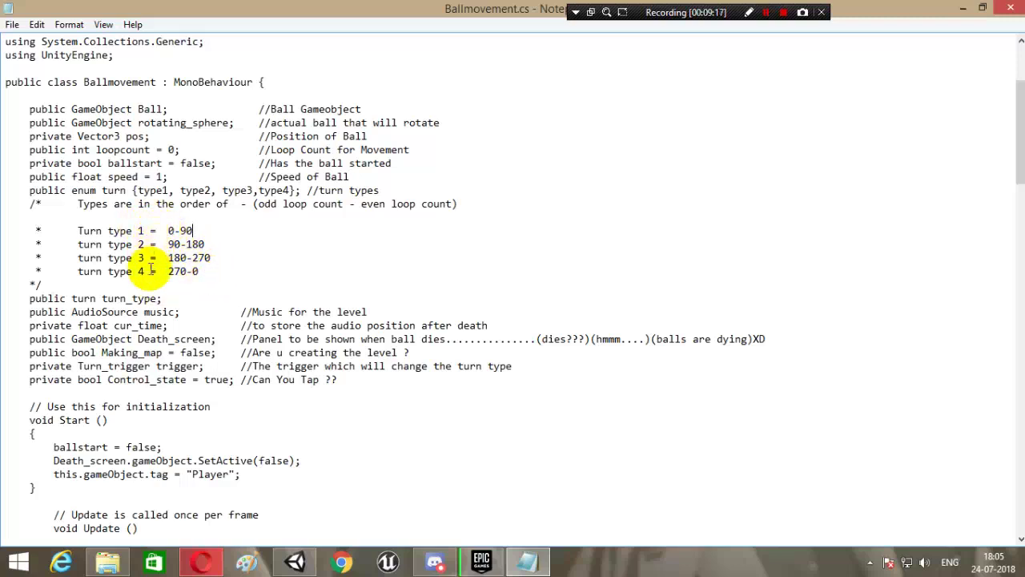
Step: Back in Unity, check Ball(Clone)'s turn type options, keeping Type 1
left_click(294, 562)
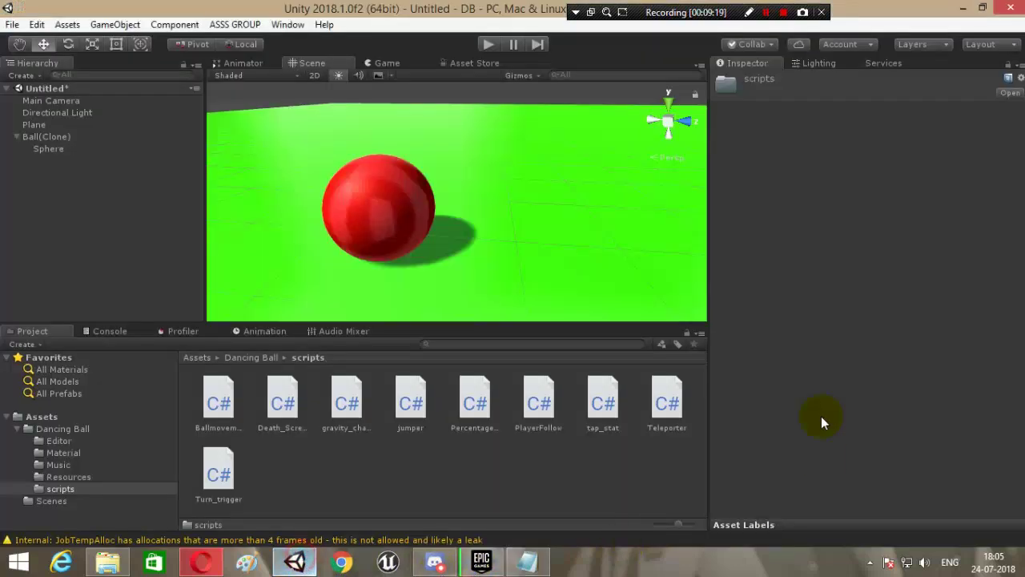
left_click(46, 136)
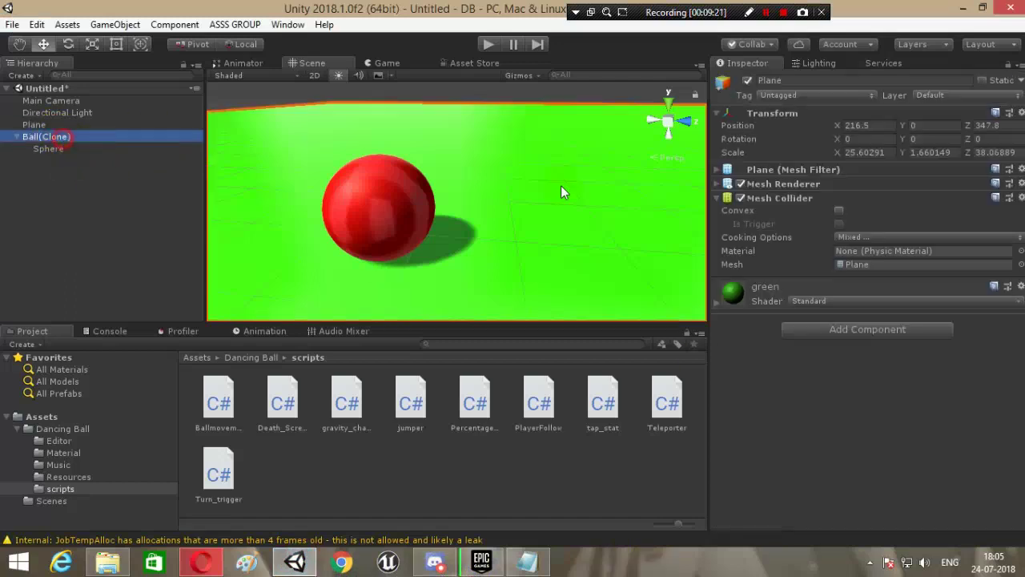
left_click(865, 308)
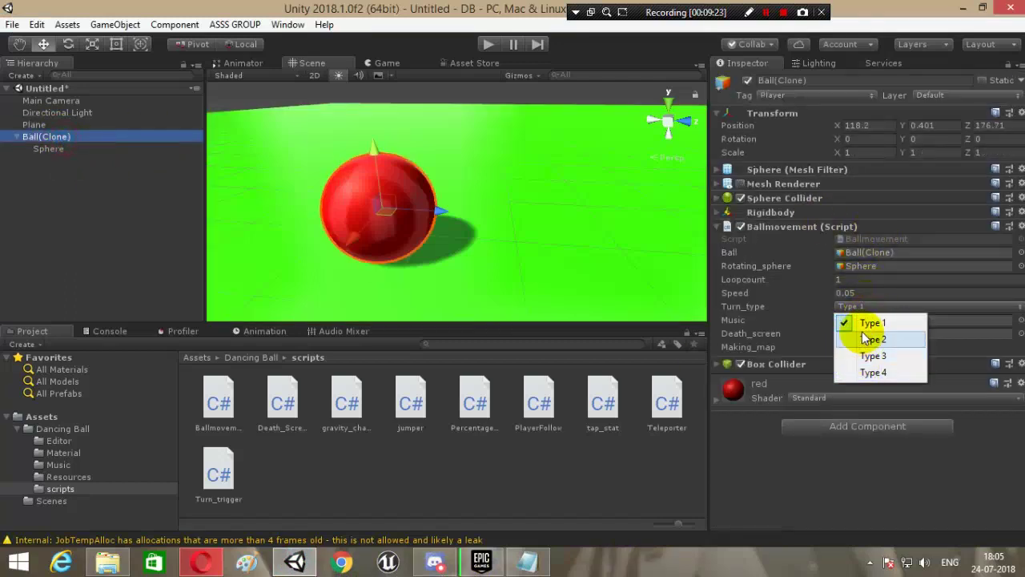
left_click(811, 313)
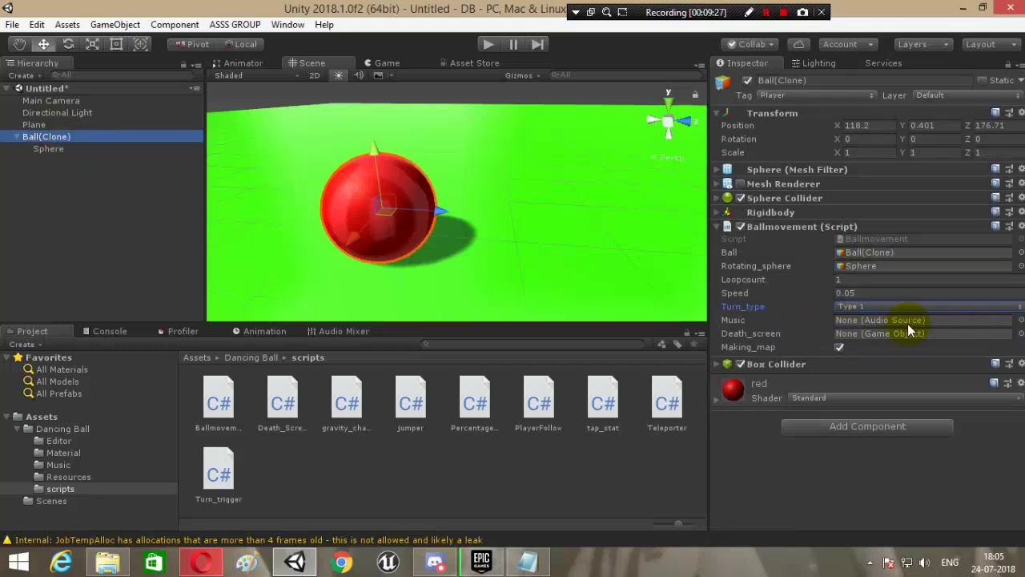
Step: Add an Audio Source to the Main Camera that plays the Dancing Ball music clip
left_click(51, 100)
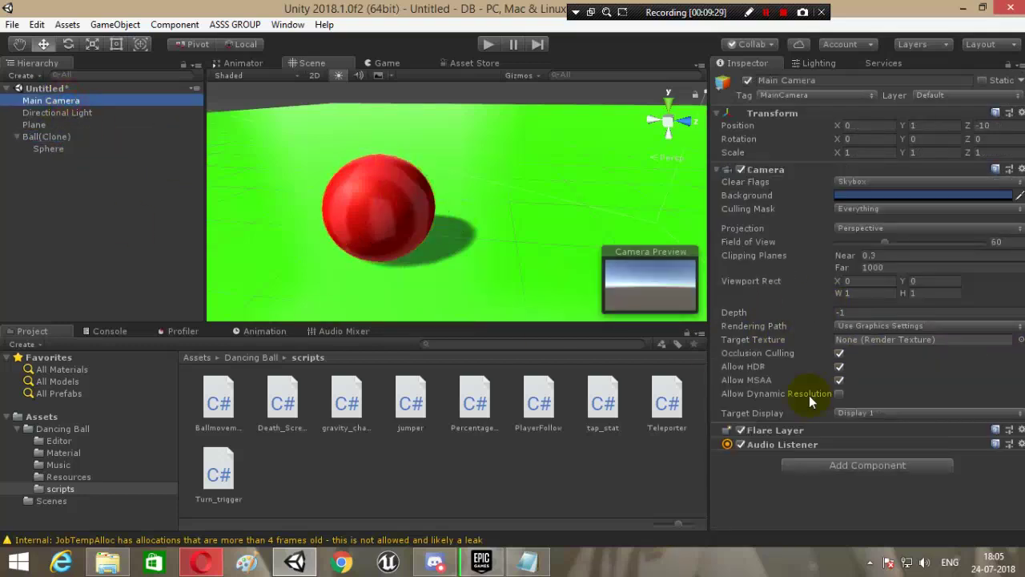
left_click(816, 464)
type("audio so")
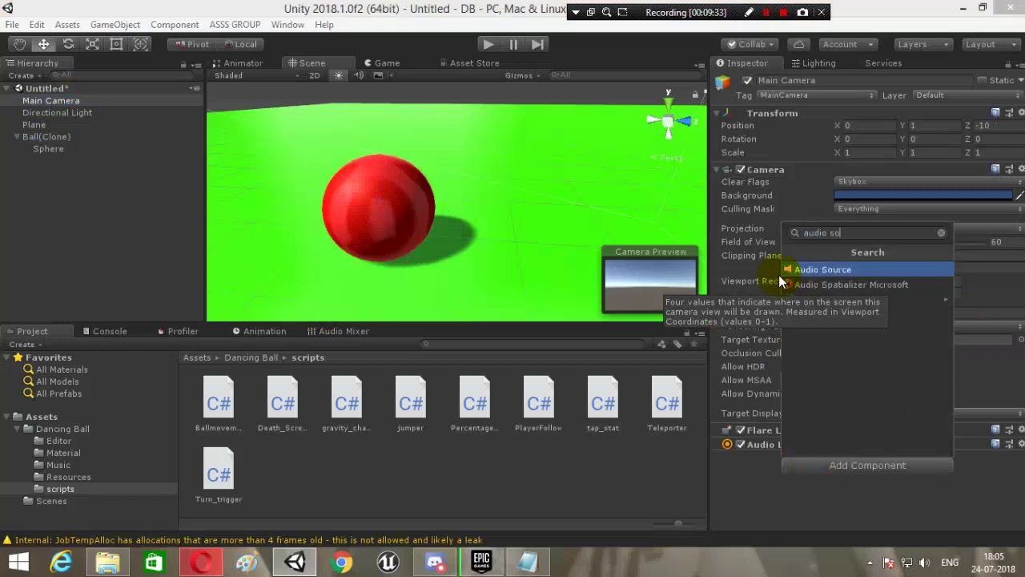
left_click(781, 273)
left_click(1010, 471)
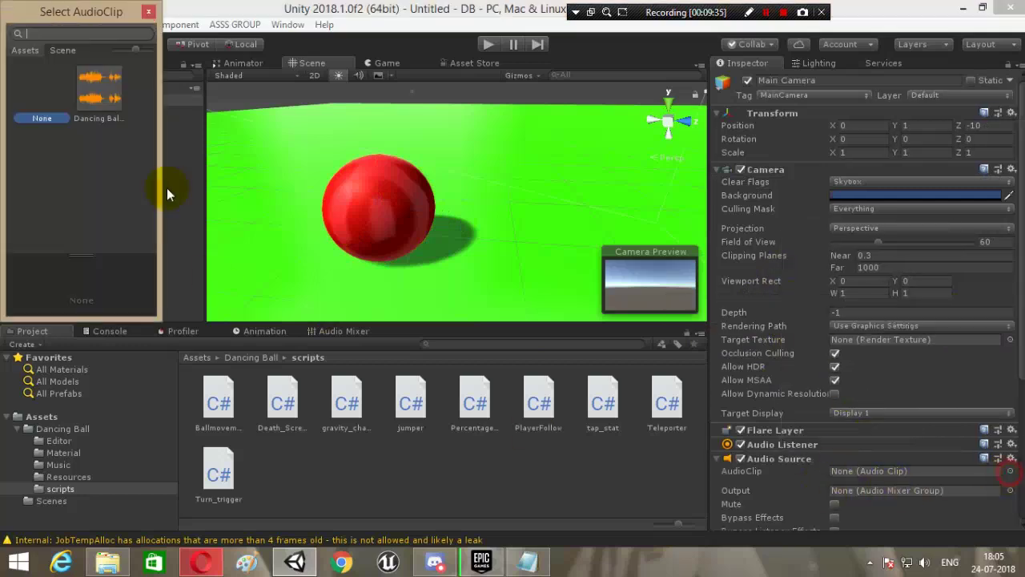
left_click(114, 71)
left_click(148, 11)
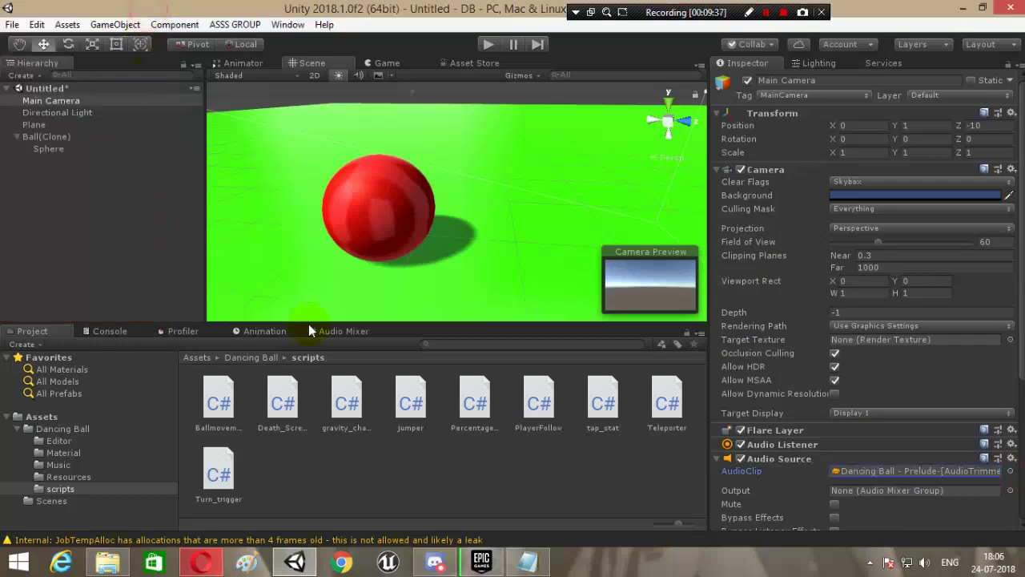
left_click(717, 458)
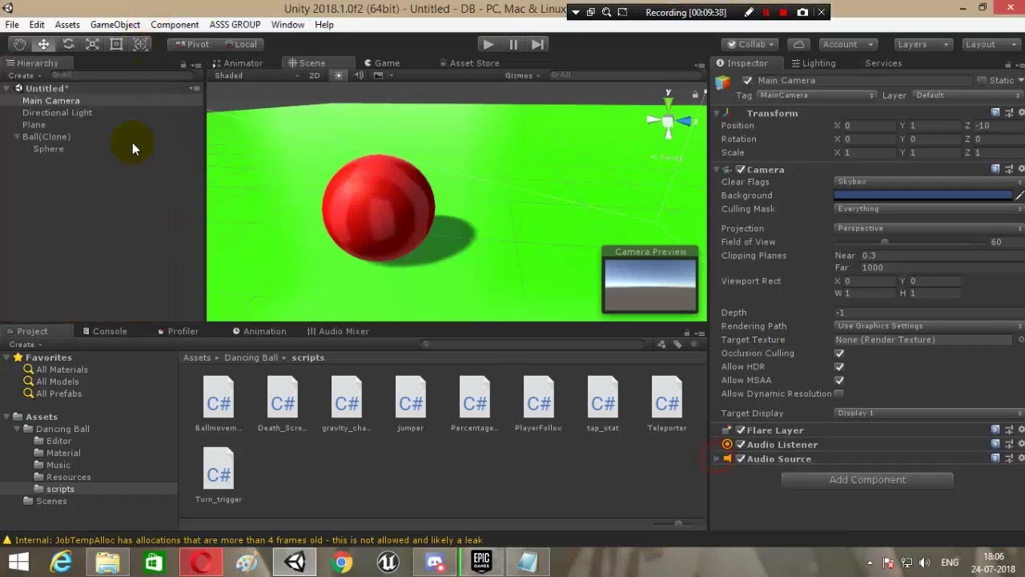
Step: Set the Main Camera as Ball(Clone)'s Music source in its movement script
left_click(49, 148)
left_click(57, 136)
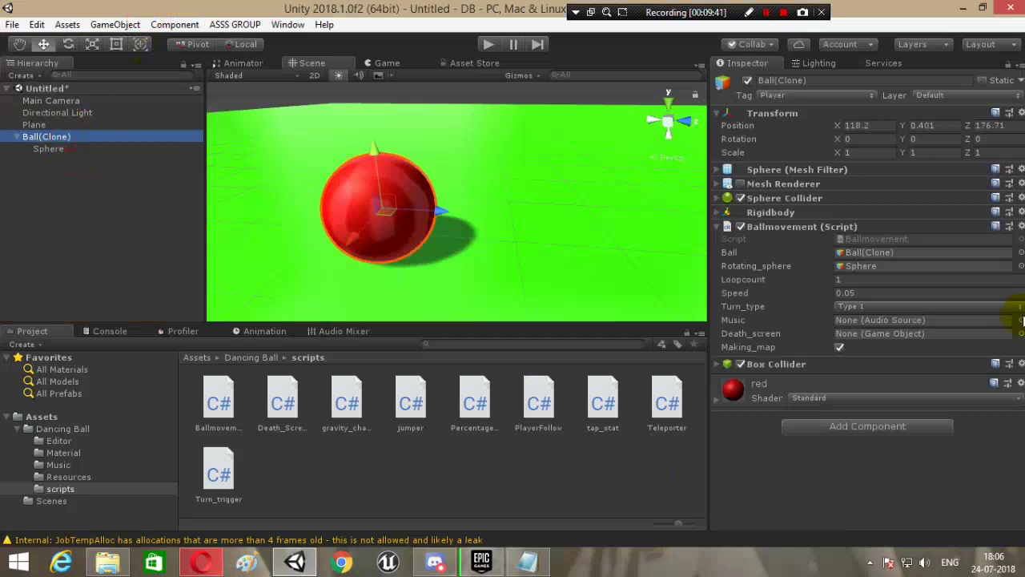
left_click(1021, 320)
left_click(60, 75)
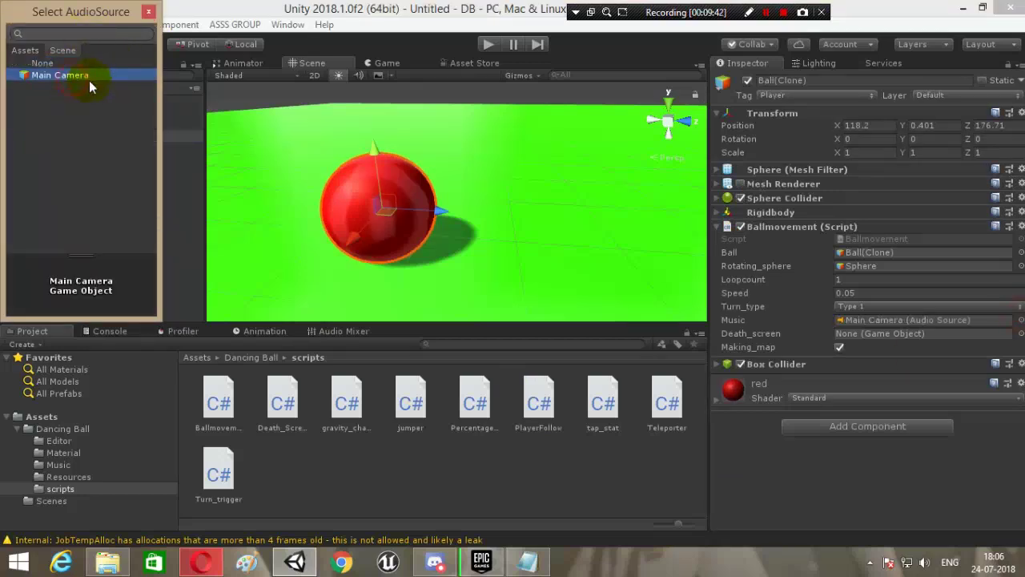
left_click(148, 12)
left_click(138, 175)
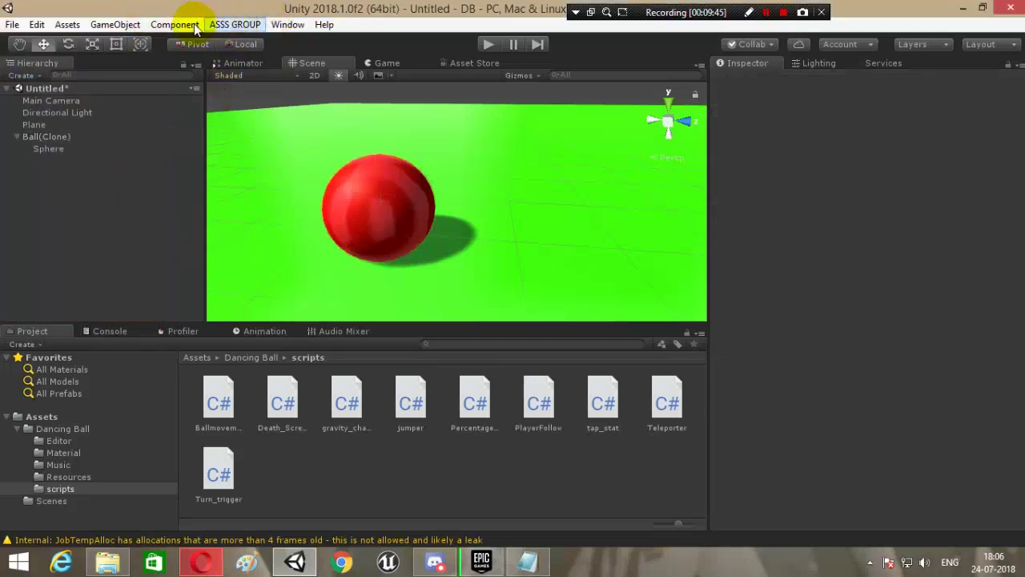
Step: Add a Death Screen and assign death scrn(Clone) as the ball's Death_screen
left_click(232, 25)
mouse_move(257, 42)
mouse_move(379, 47)
left_click(530, 42)
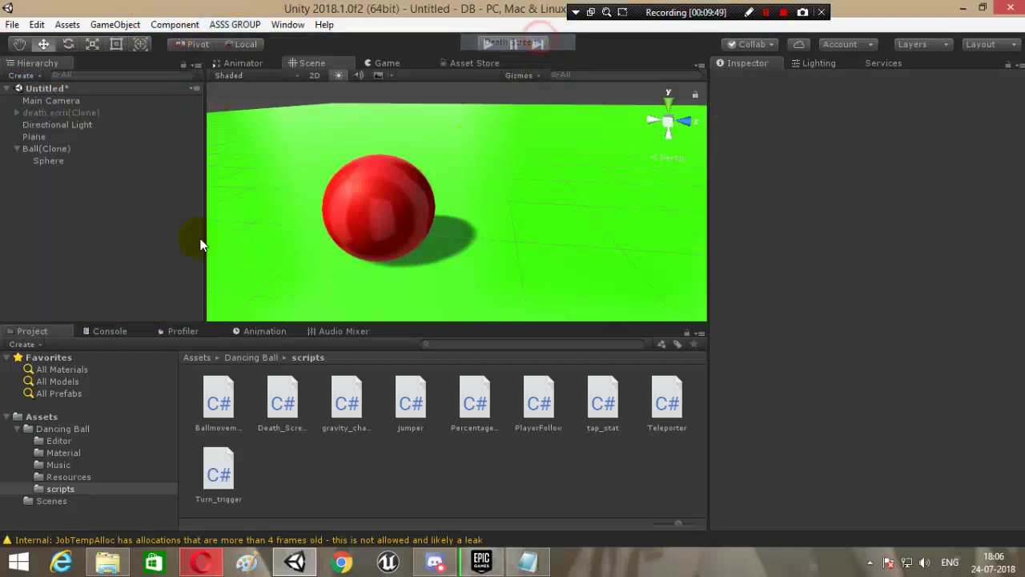
left_click(48, 148)
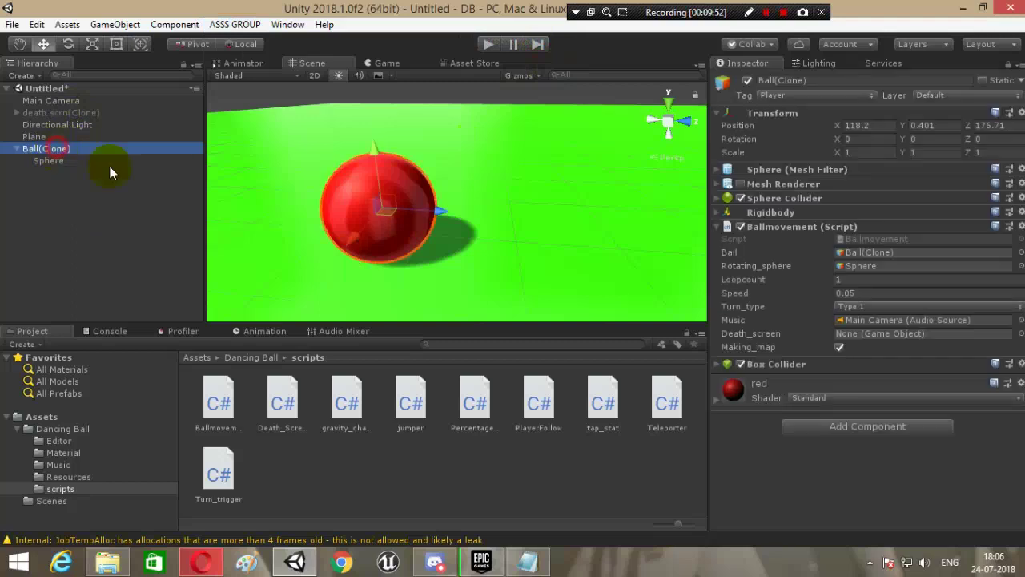
left_click(1021, 334)
left_click(81, 112)
left_click(148, 11)
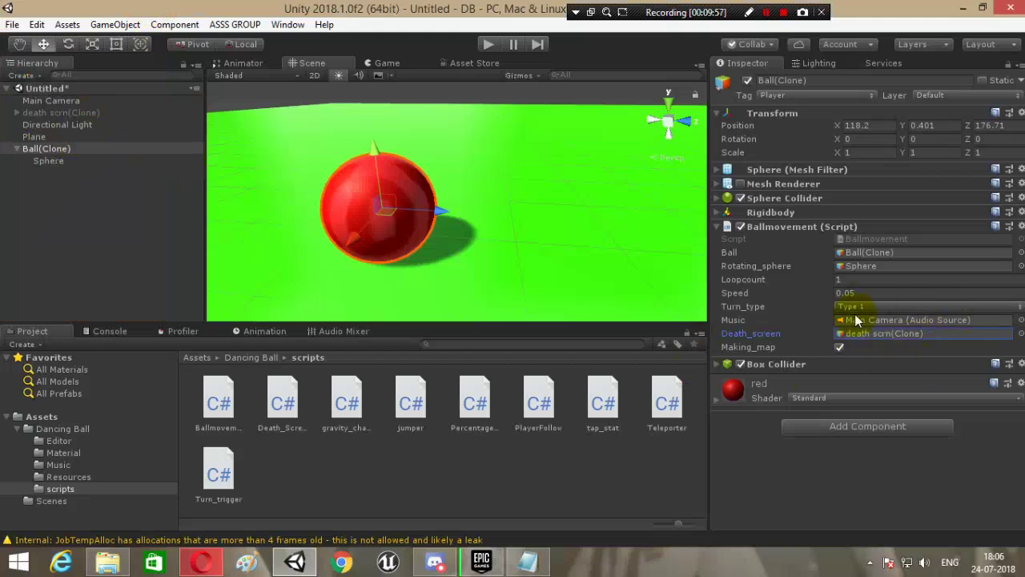
left_click(69, 254)
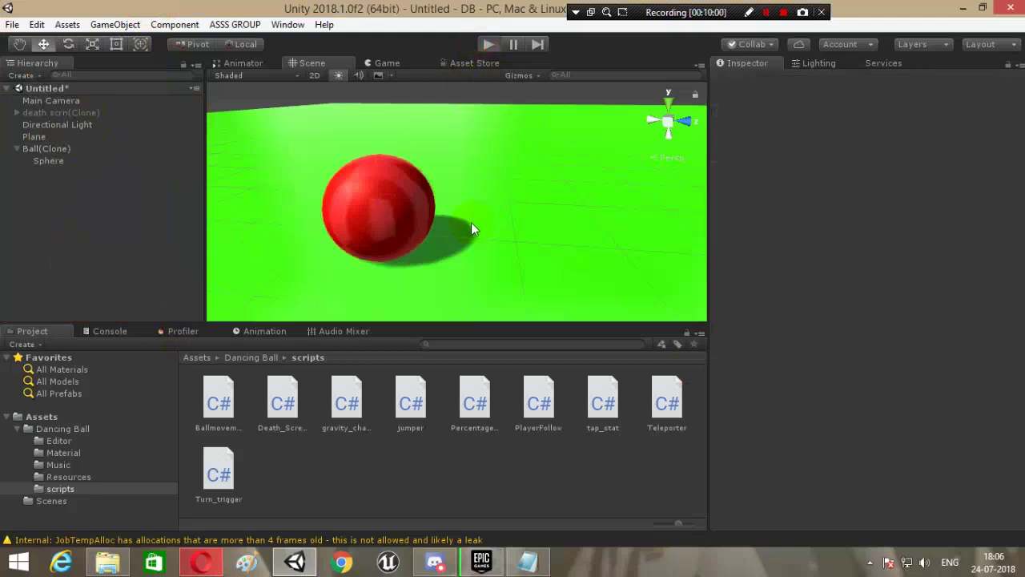
Step: Play-test the scene, stop it, then select Main Camera and collapse its Camera component
key("ctrl+p")
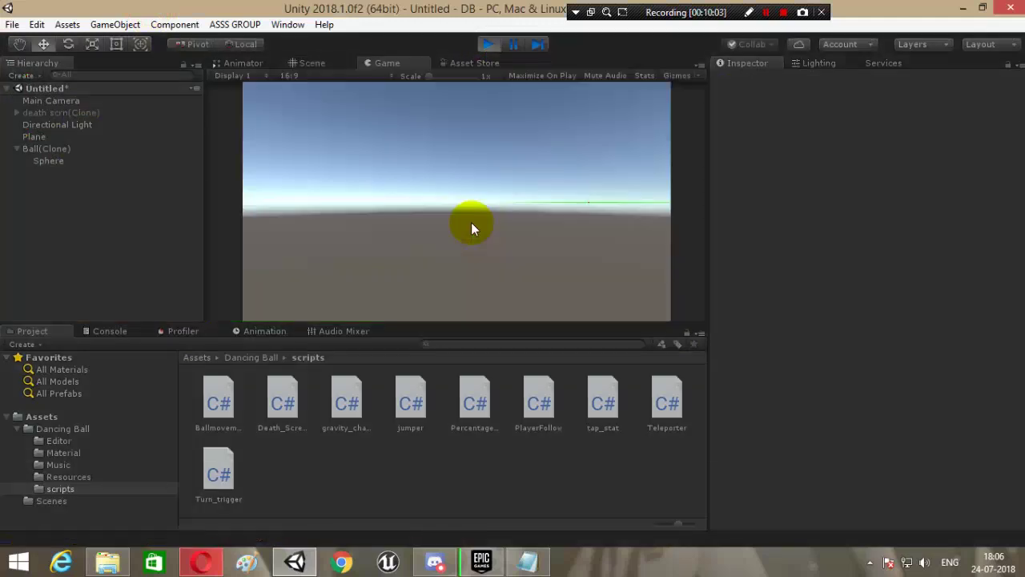
left_click(490, 44)
left_click(46, 149)
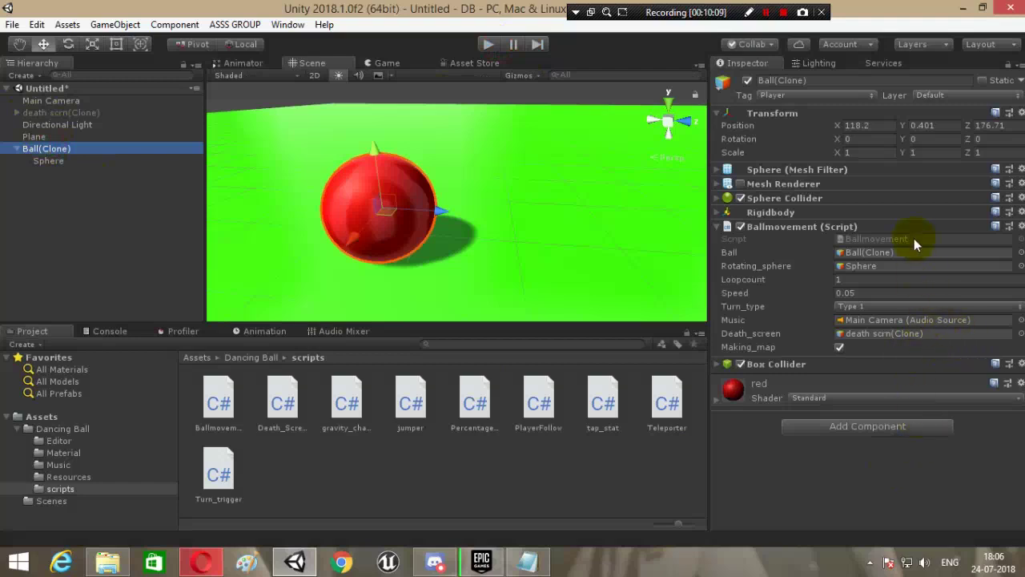
left_click(61, 102)
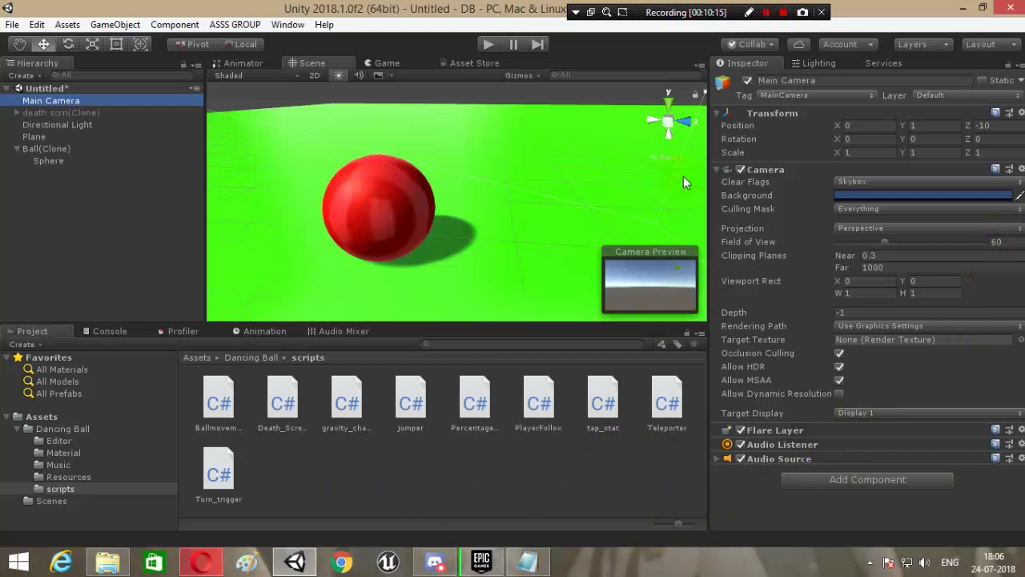
left_click(718, 170)
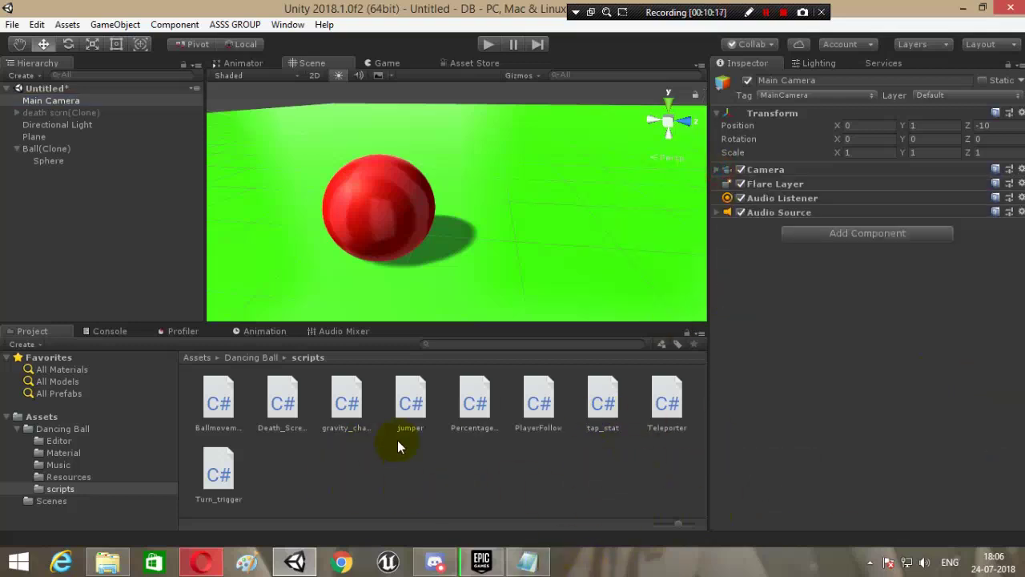
Step: Add PlayerFollow to Main Camera targeting Ball(Clone), with Smooth Factor 0.269 and Look At Player on
left_click_drag(547, 409, 965, 346)
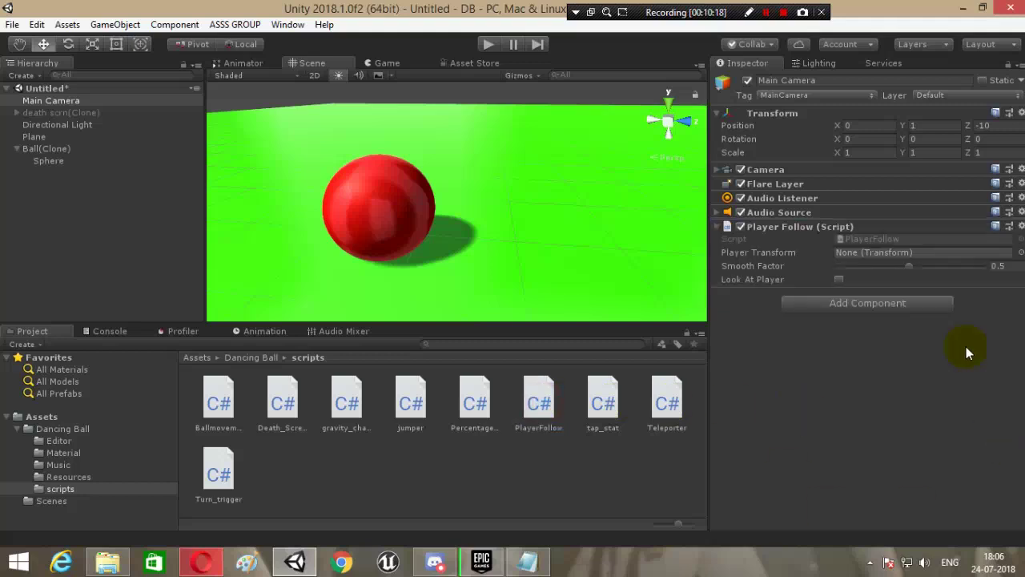
left_click(1021, 252)
left_click(74, 97)
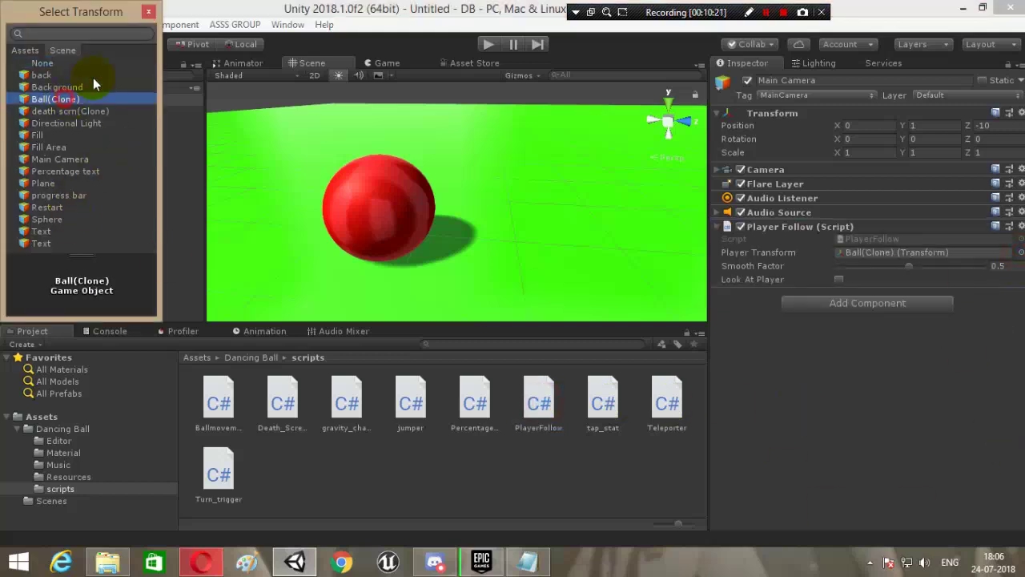
left_click(148, 11)
left_click(915, 266)
left_click_drag(854, 268, 881, 268)
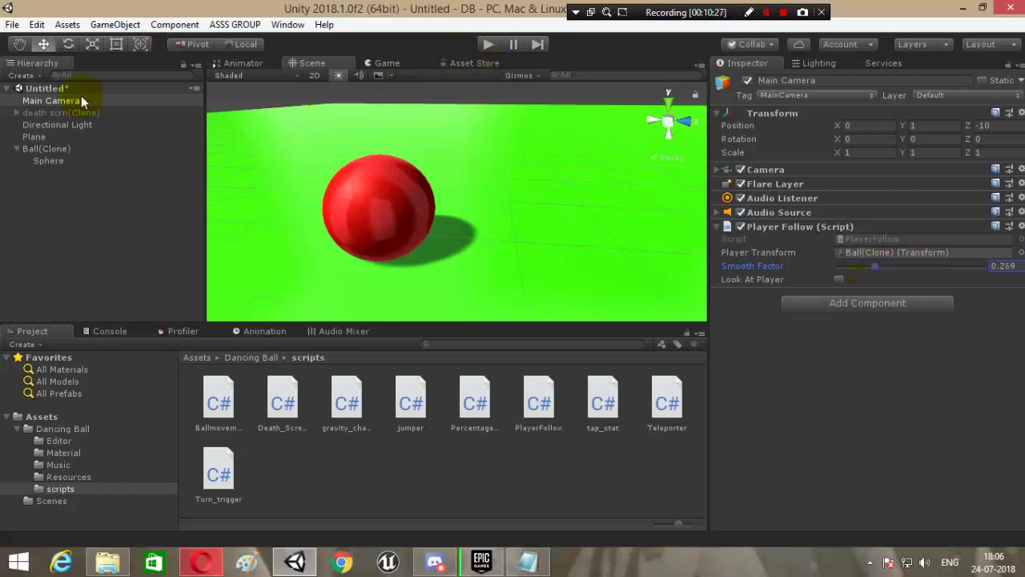
left_click(839, 280)
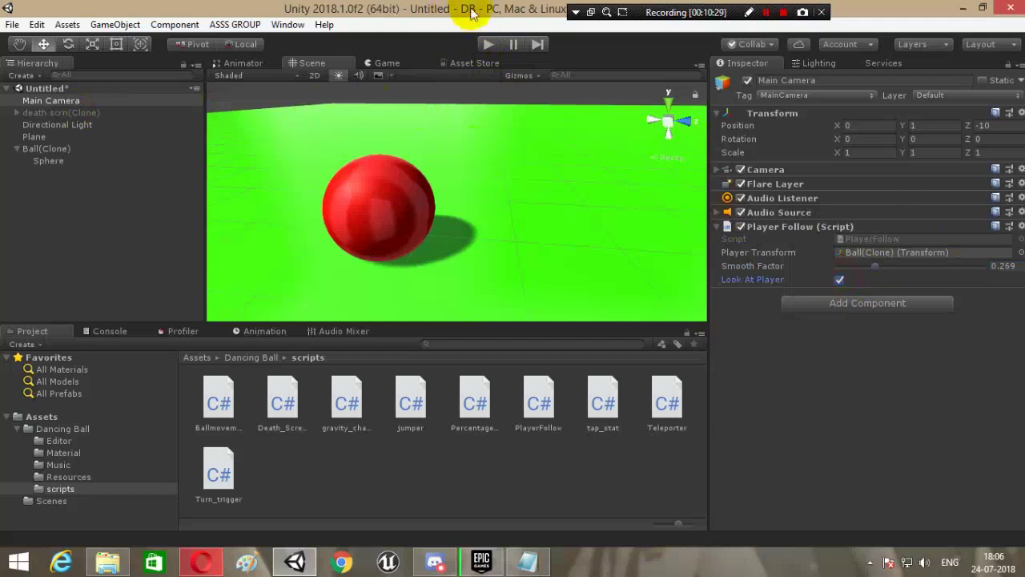
Step: Play-test the camera follow in the Game view, then reselect the Main Camera
left_click(396, 62)
left_click(493, 48)
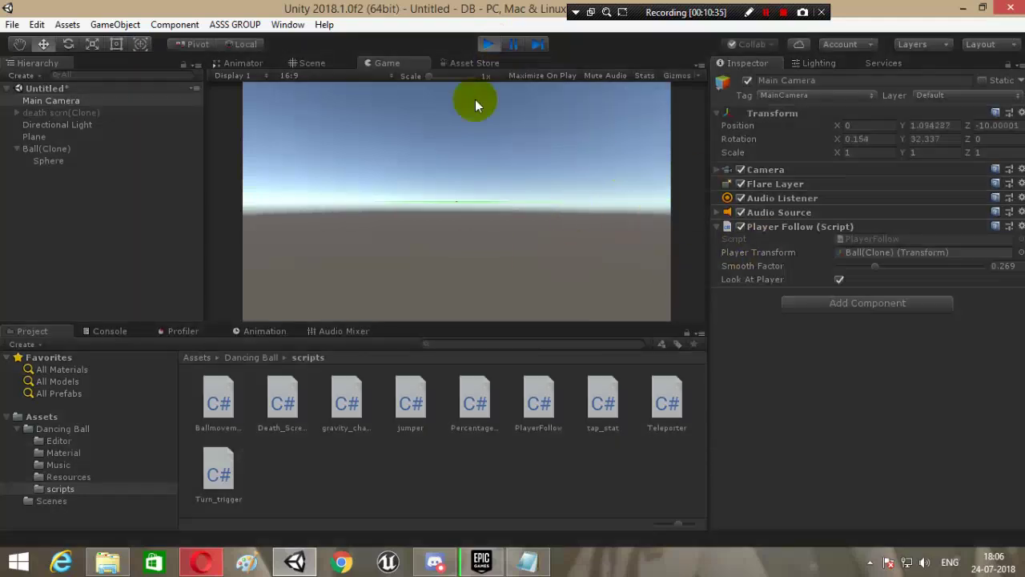
left_click(486, 45)
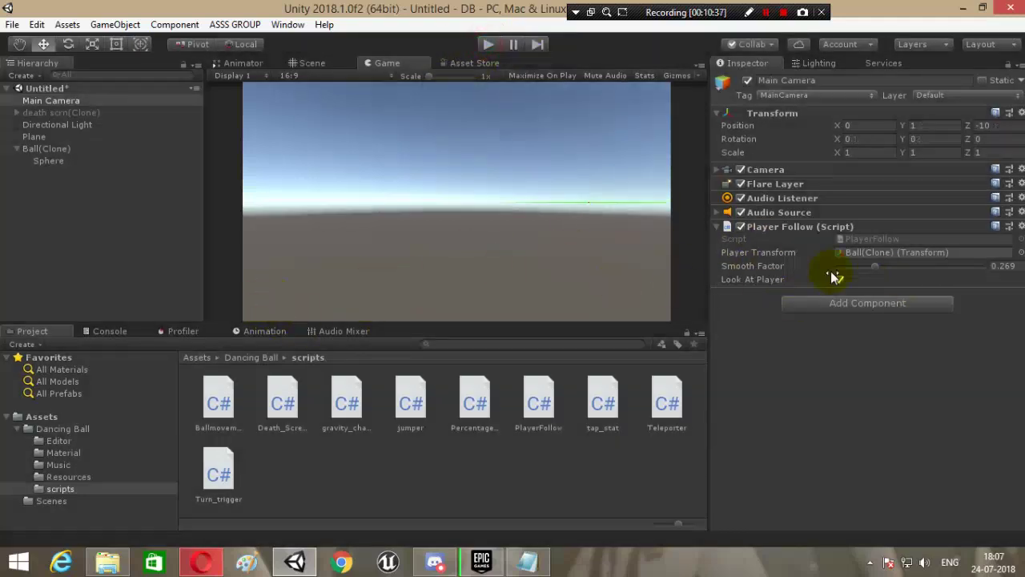
left_click(331, 64)
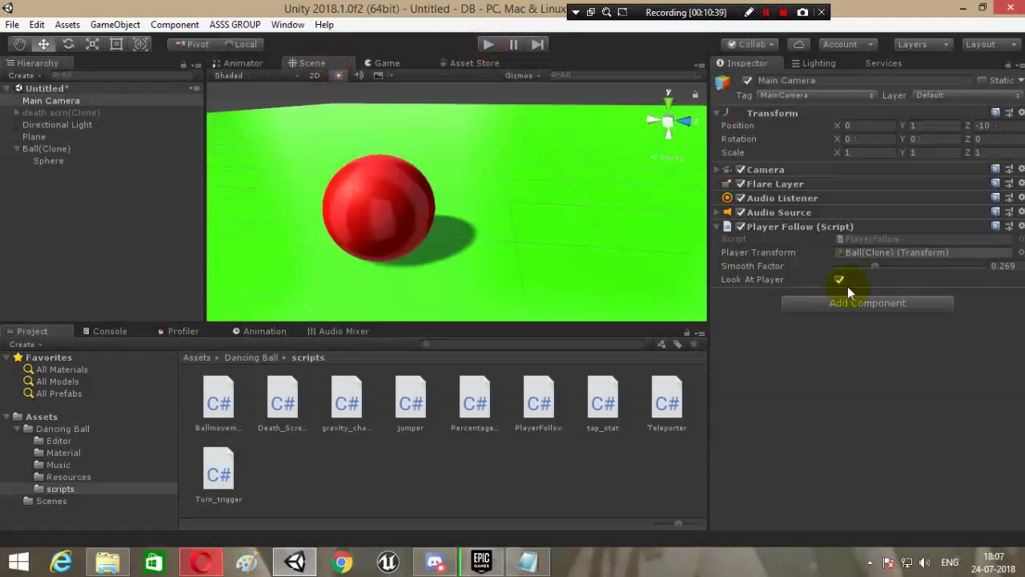
left_click(49, 101)
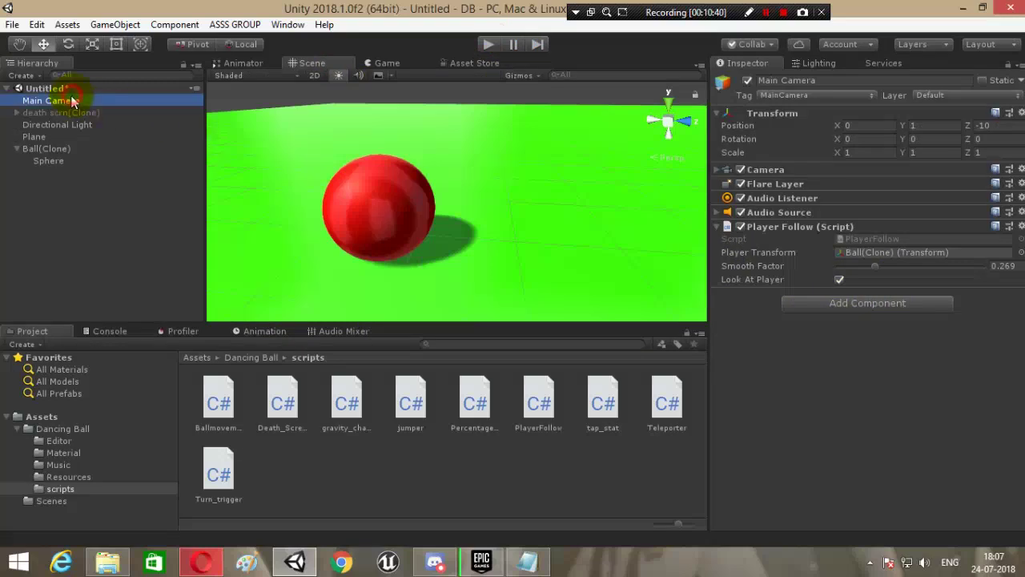
left_click(390, 62)
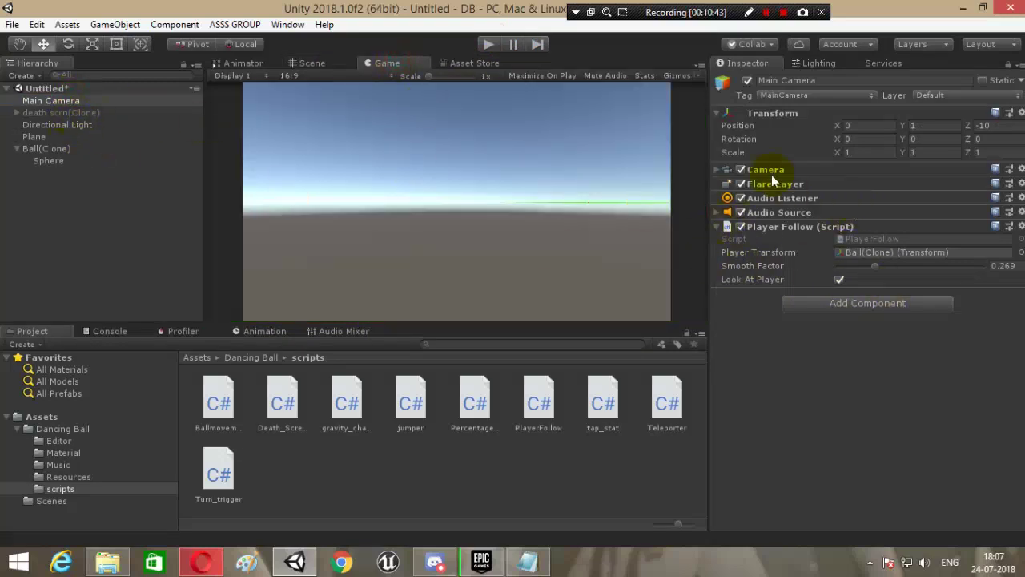
Step: Save the scene as 's' in the Assets/Scenes folder
left_click(142, 292)
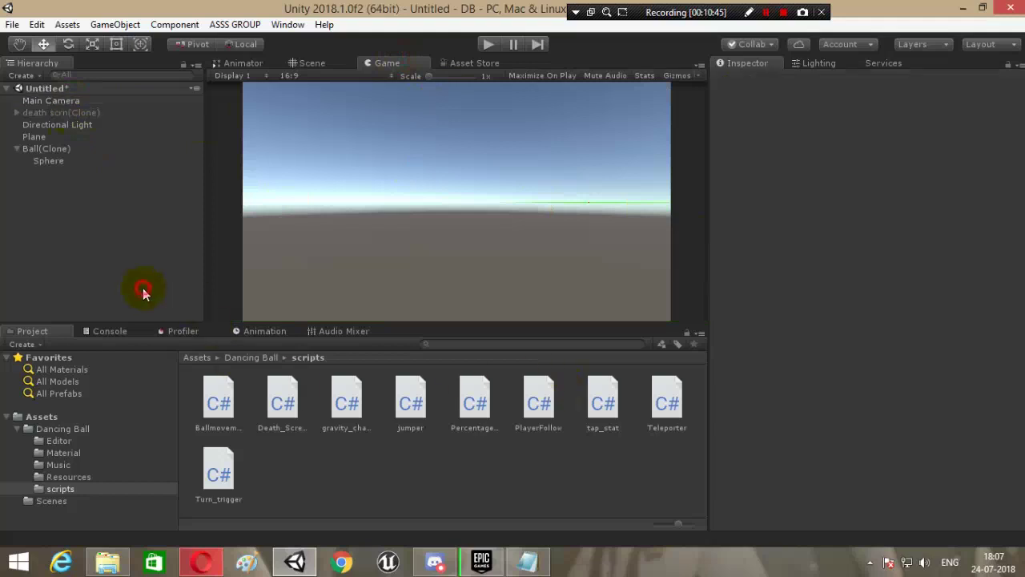
key("ctrl+s")
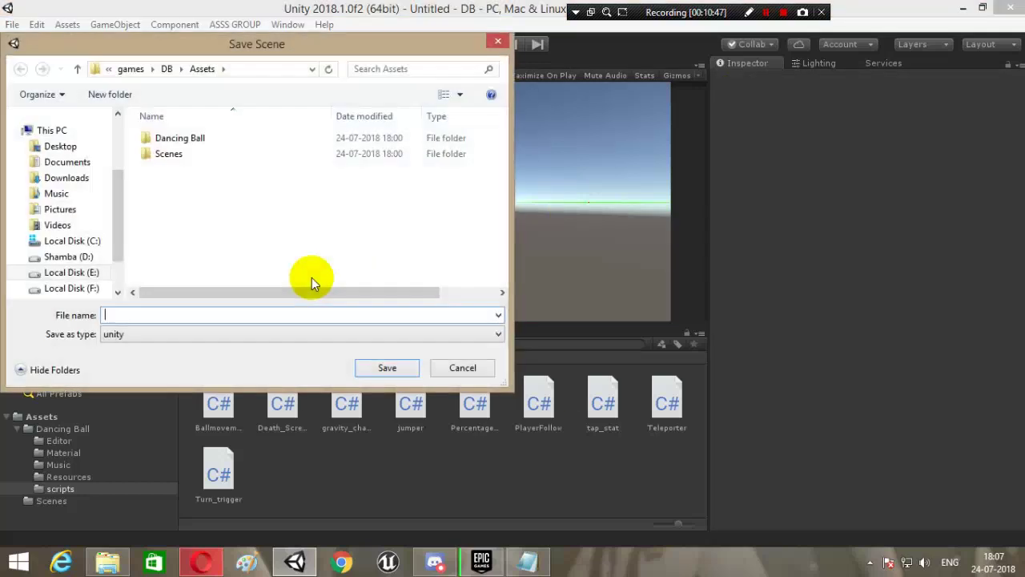
double_click(170, 154)
left_click(167, 318)
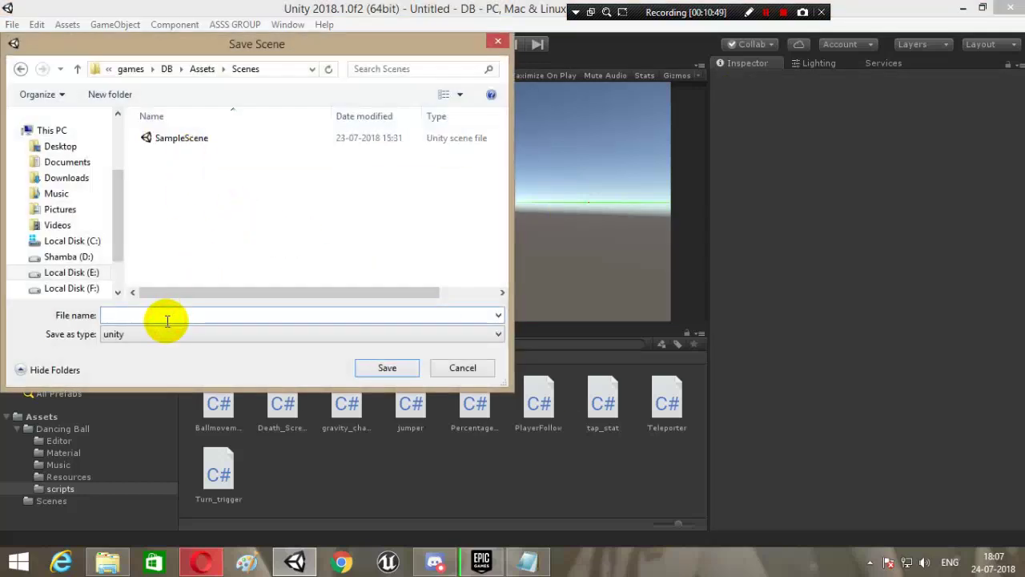
type("s")
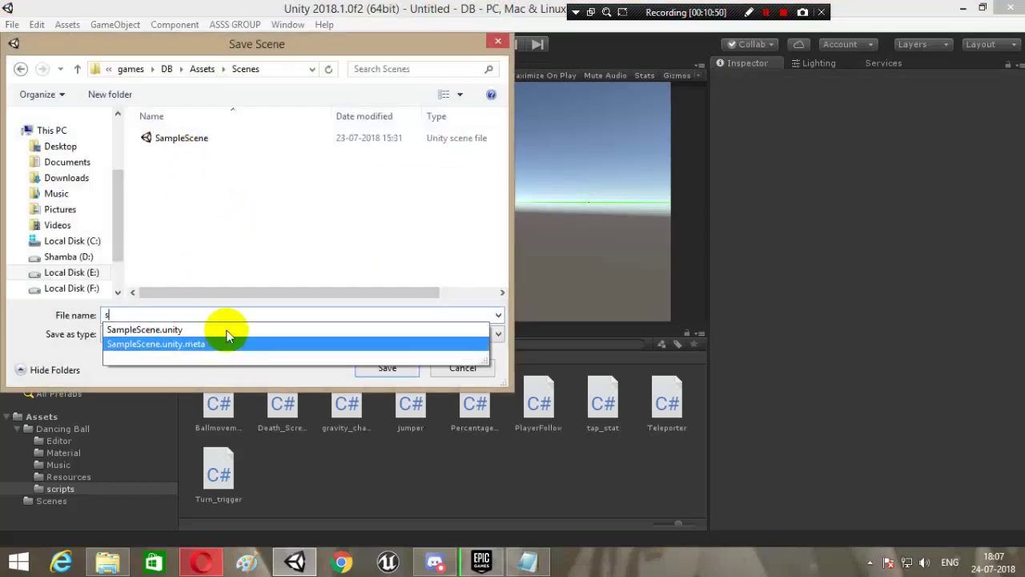
left_click(390, 368)
Step: Open SampleScene and select its Main Camera, then reopen s and select its Main Camera
left_click(207, 358)
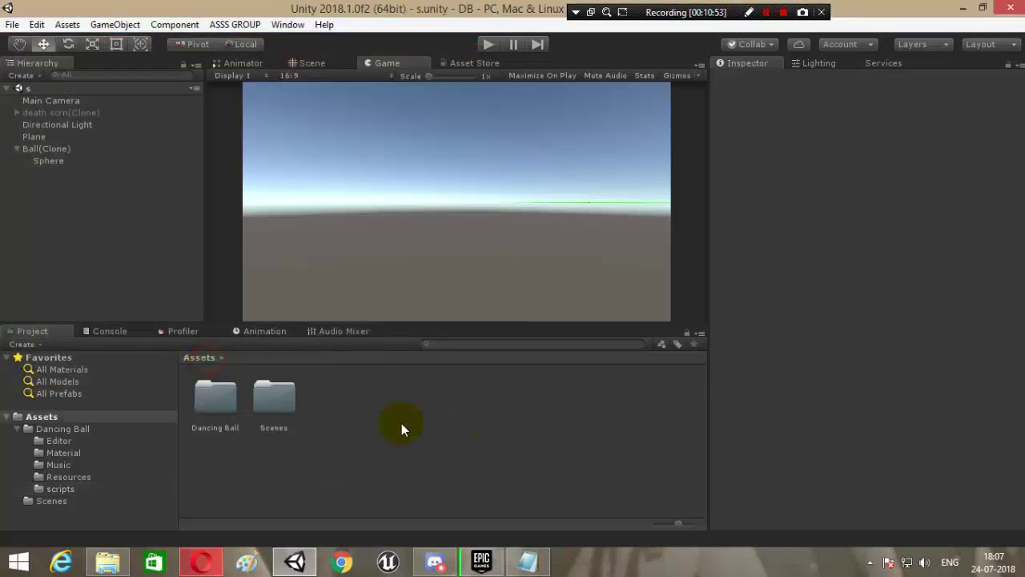
double_click(268, 396)
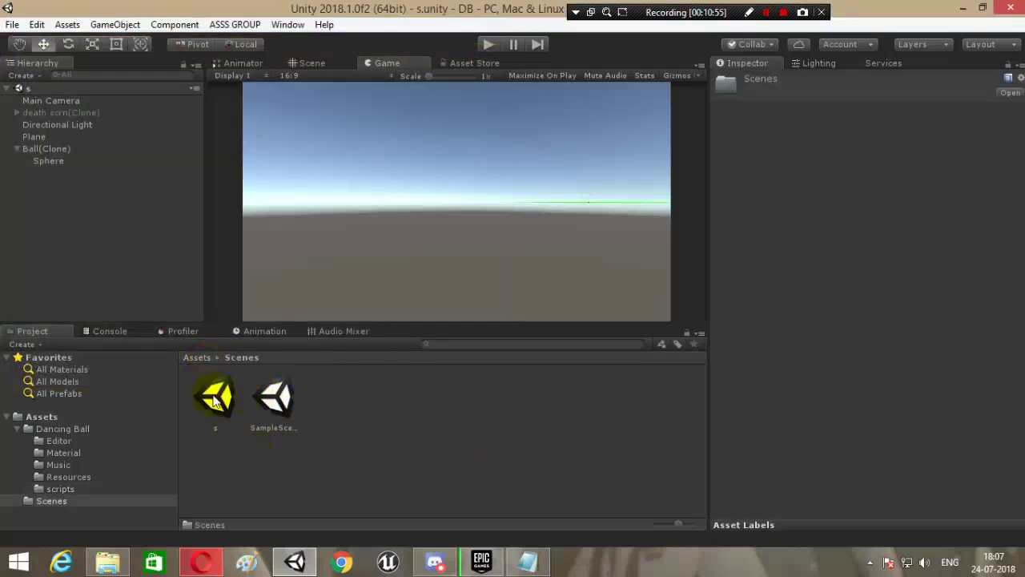
double_click(274, 397)
left_click(77, 110)
left_click(64, 100)
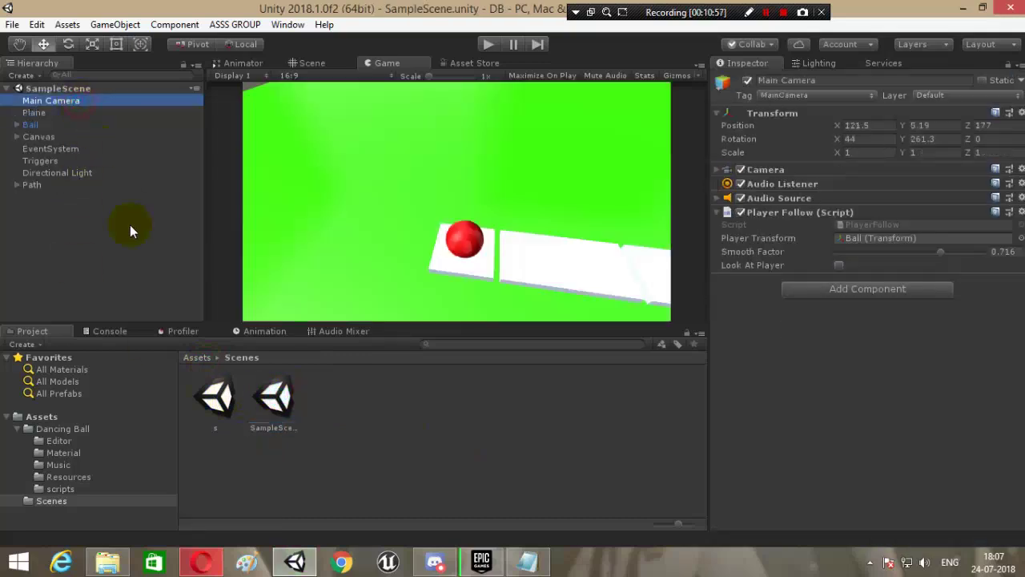
double_click(216, 396)
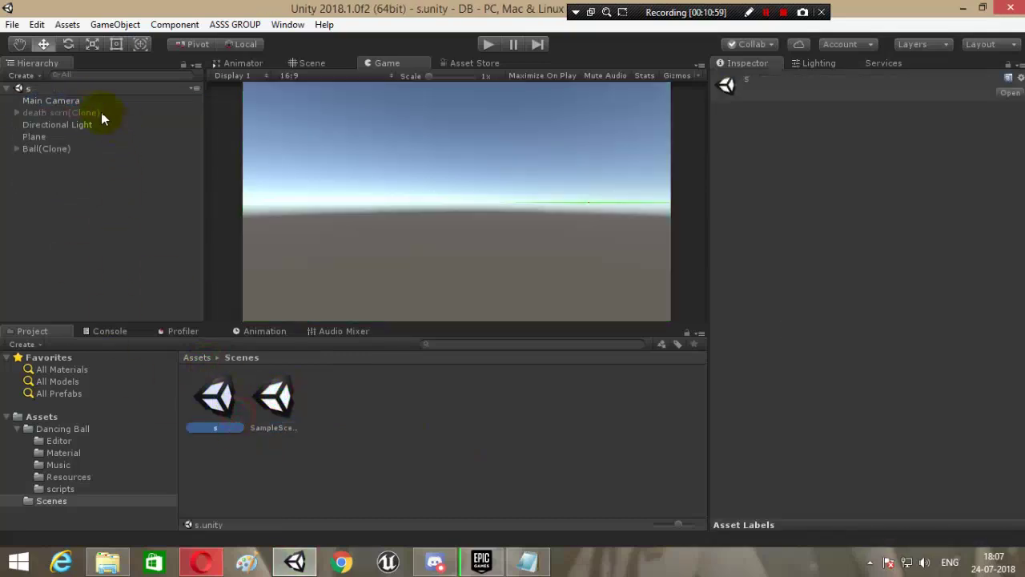
left_click(52, 101)
Step: Delete the Main Camera, undo to restore it, and run a quick play test
key("Delete")
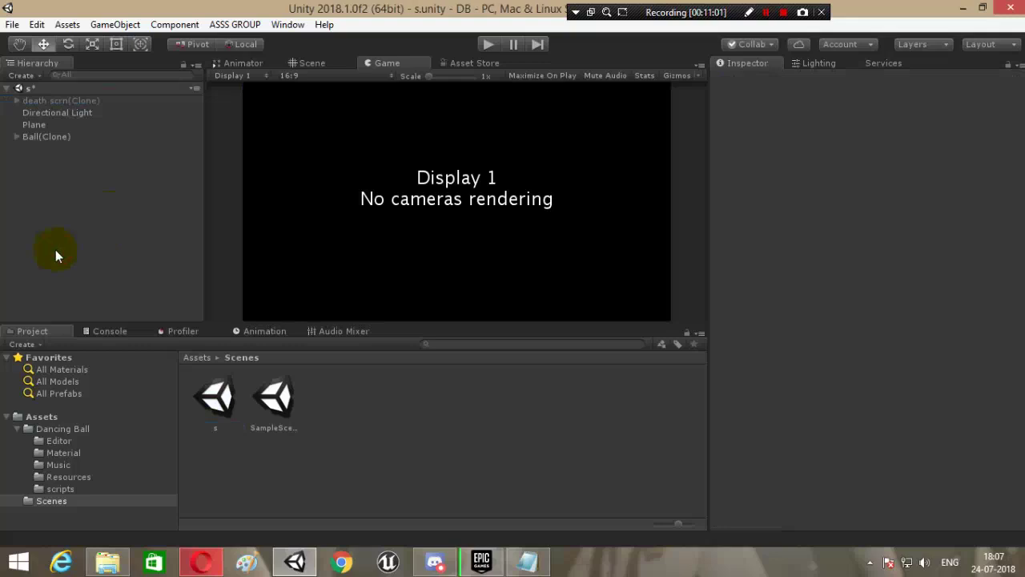
key("ctrl+z")
left_click(109, 237)
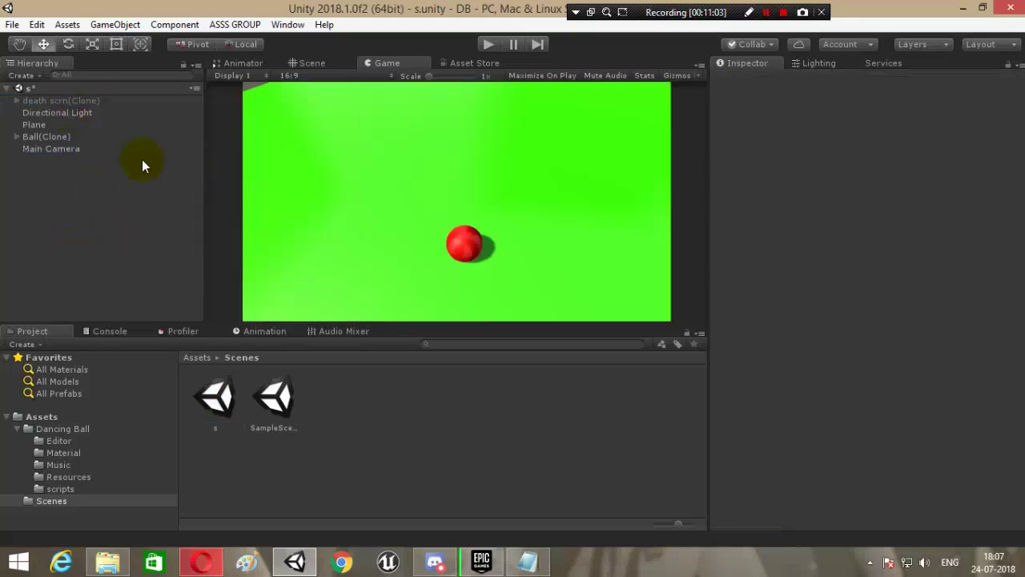
left_click(48, 136)
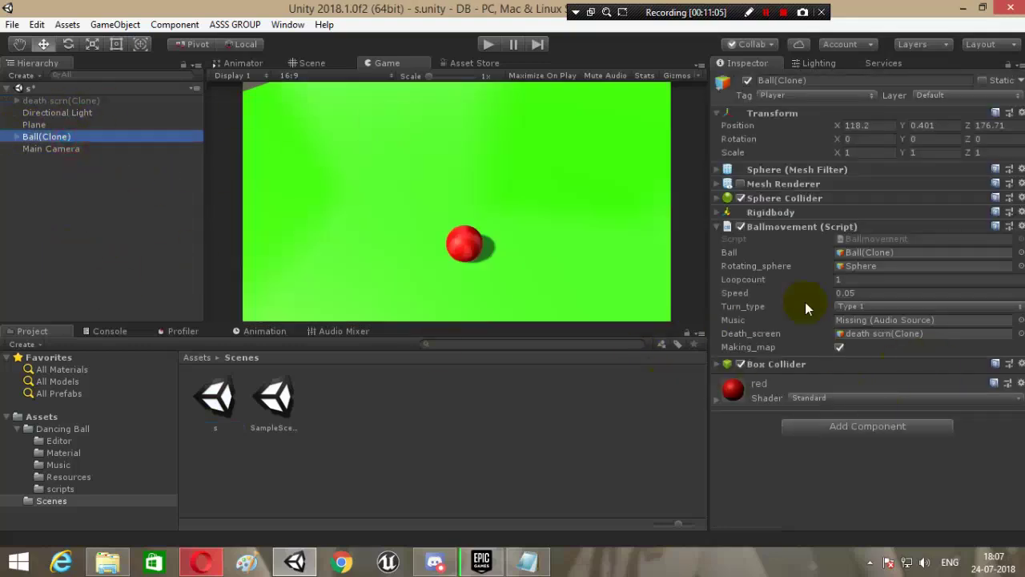
left_click(488, 45)
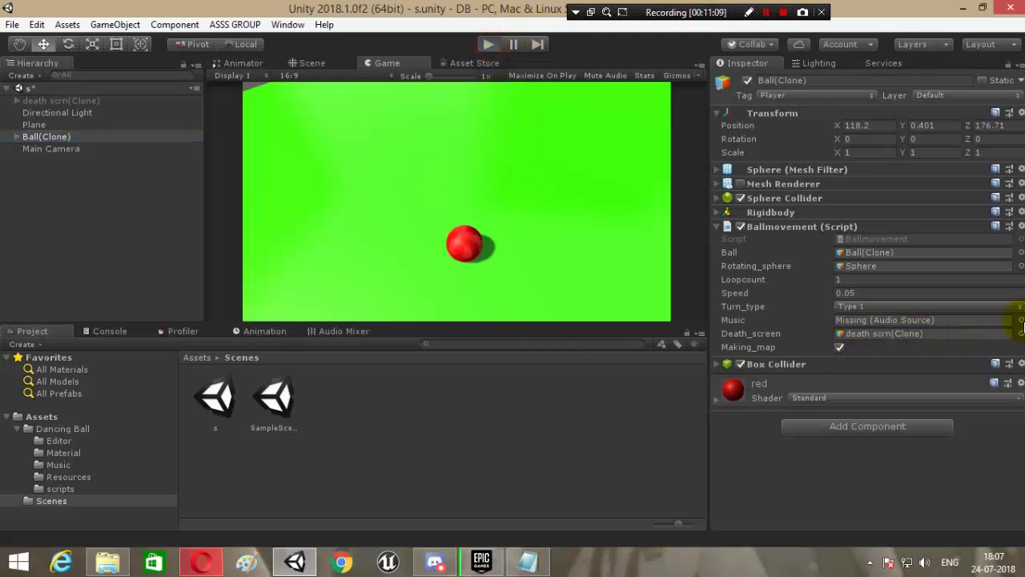
left_click(508, 38)
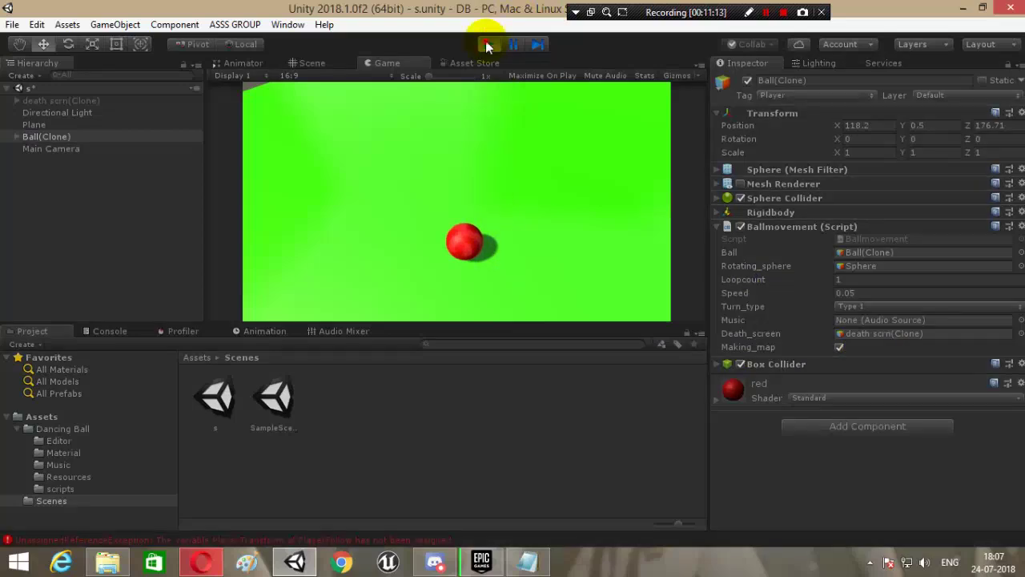
Step: Relink the ball's Music to the Main Camera and play-test, making the ball turn
left_click(487, 45)
left_click(80, 148)
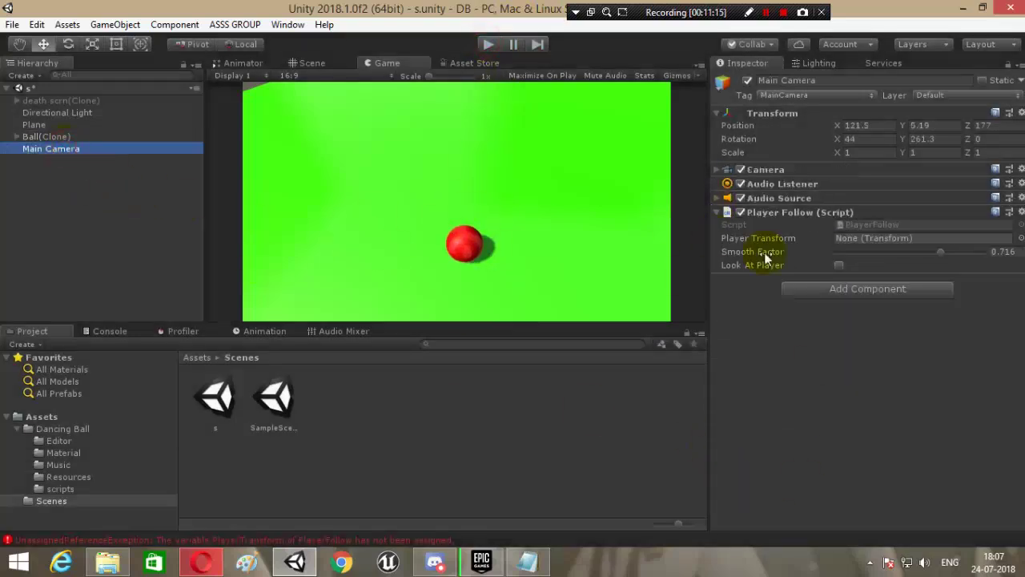
left_click(153, 138)
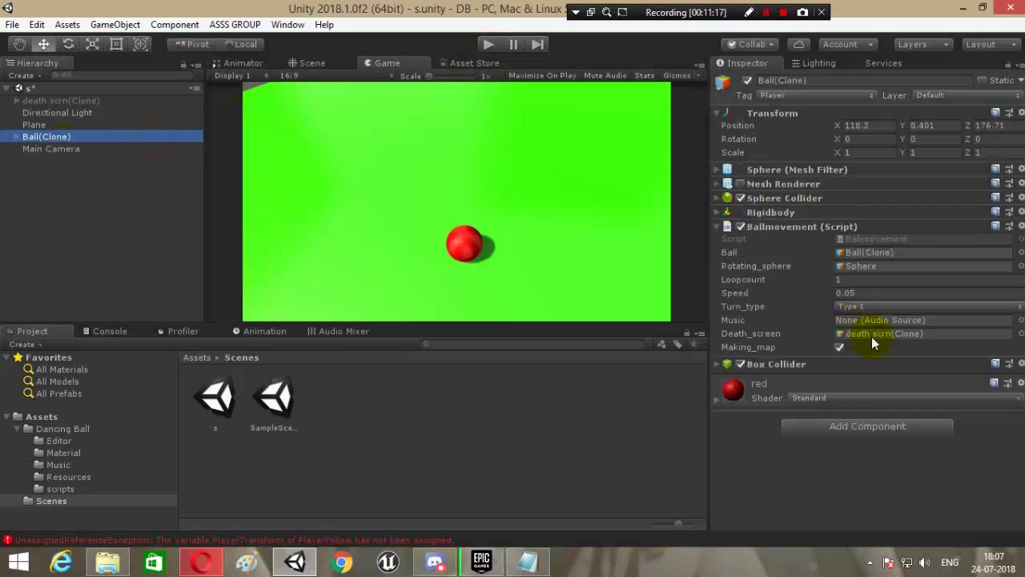
left_click(1020, 321)
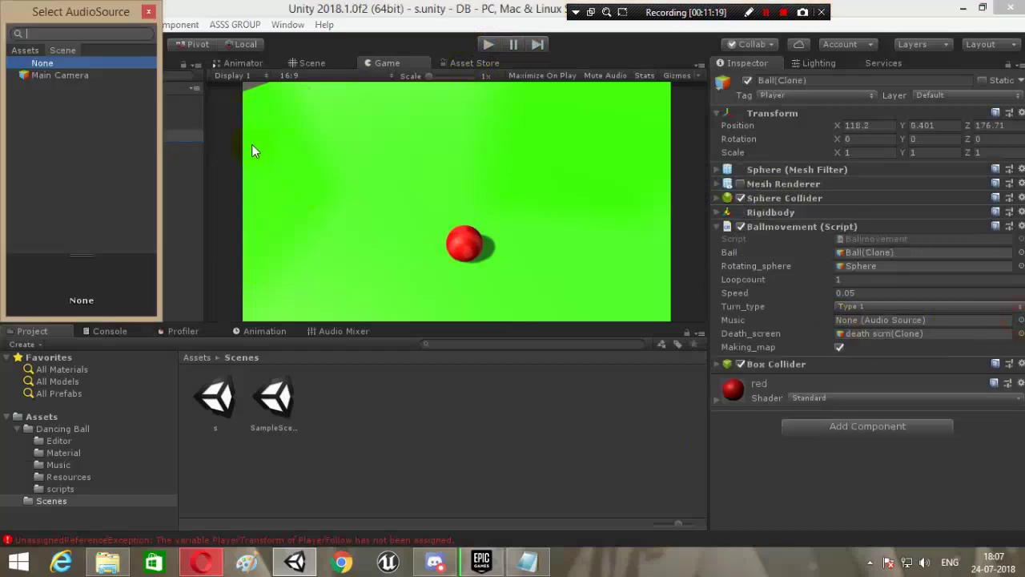
left_click(120, 76)
left_click(148, 11)
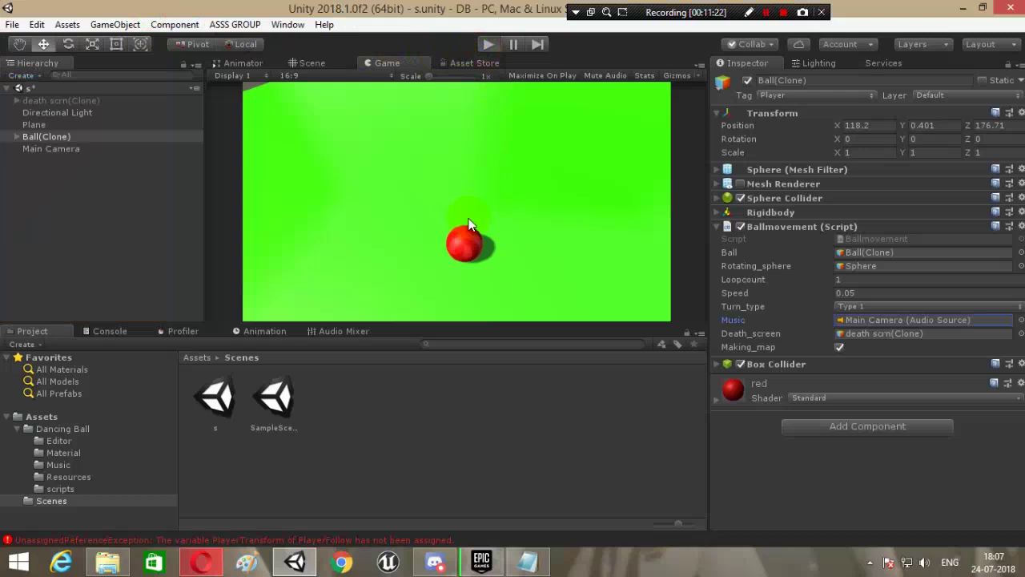
key("ctrl+p")
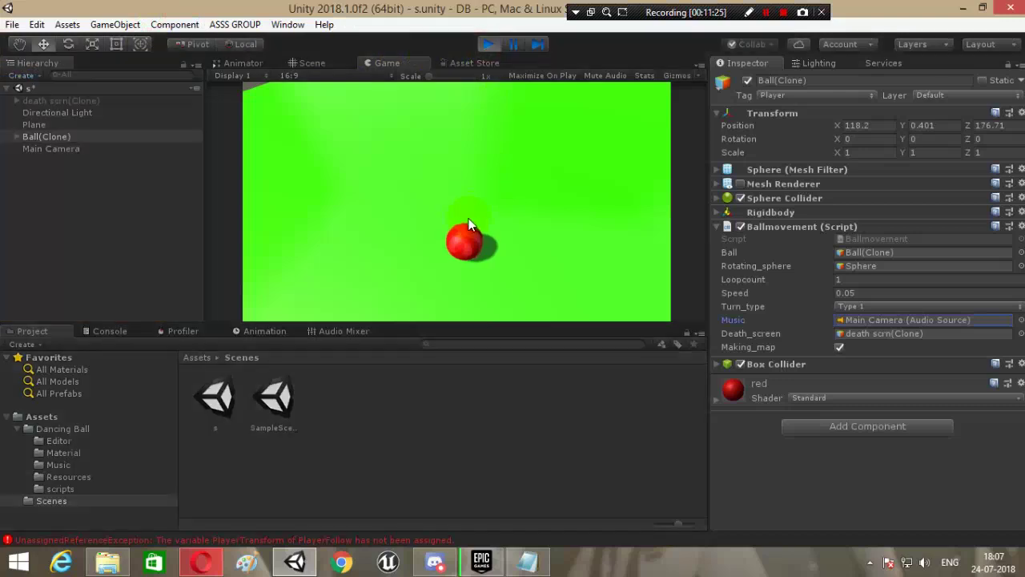
left_click(469, 225)
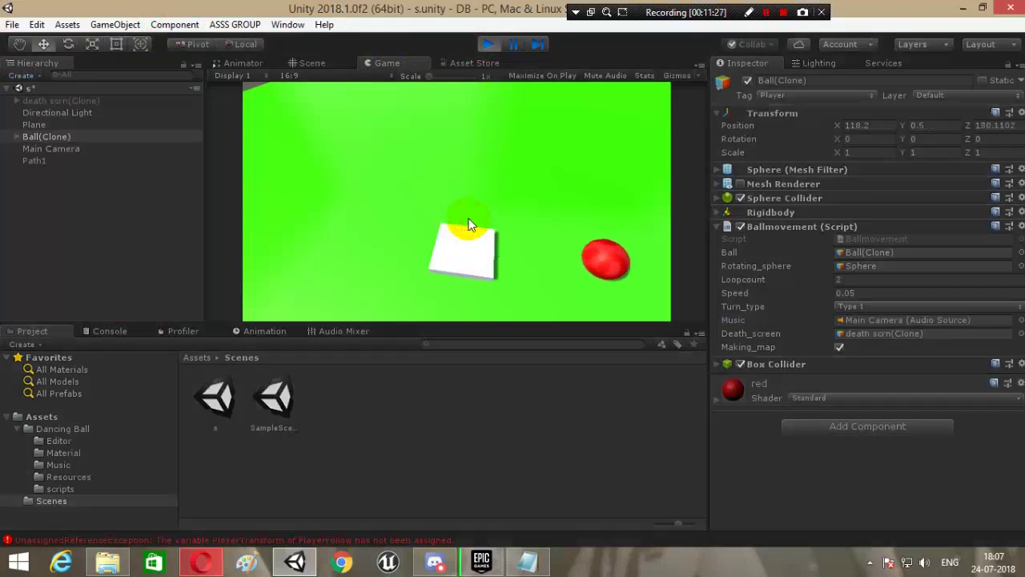
Step: Stop the game and point Main Camera's Player Follow Player Transform at Ball(Clone)
left_click(489, 44)
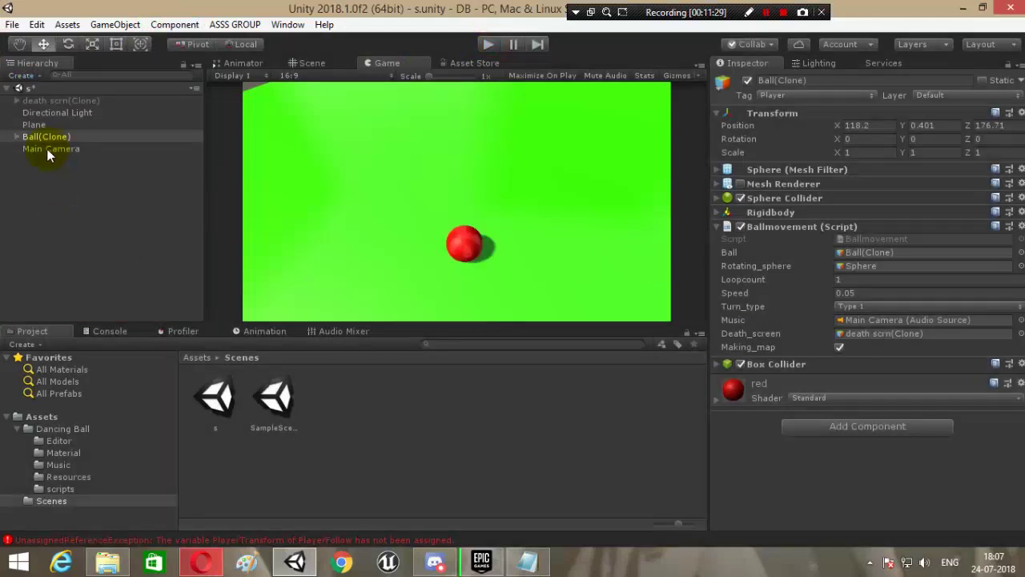
left_click(46, 149)
left_click(1019, 239)
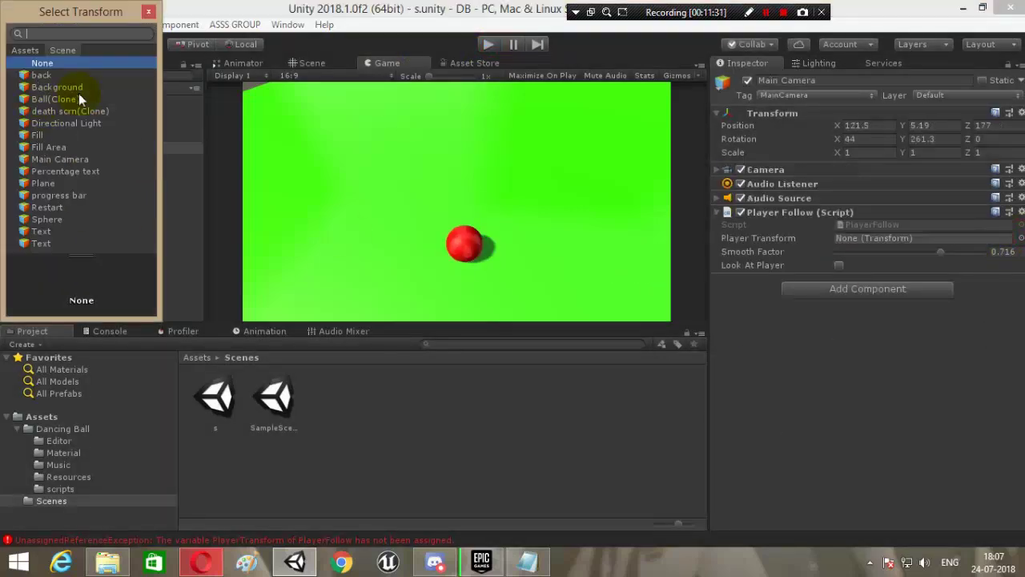
left_click(55, 98)
left_click(148, 14)
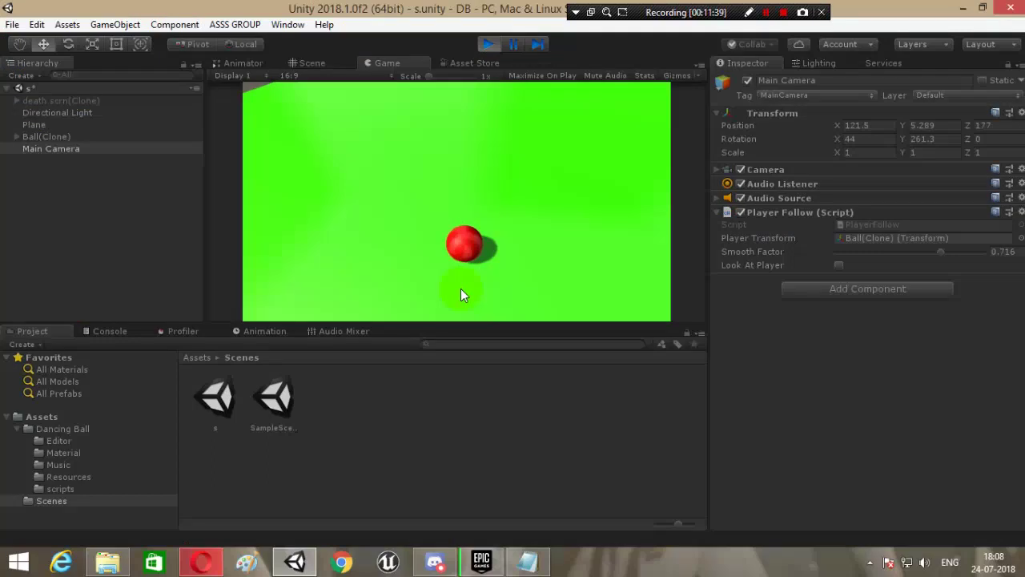
left_click(46, 136)
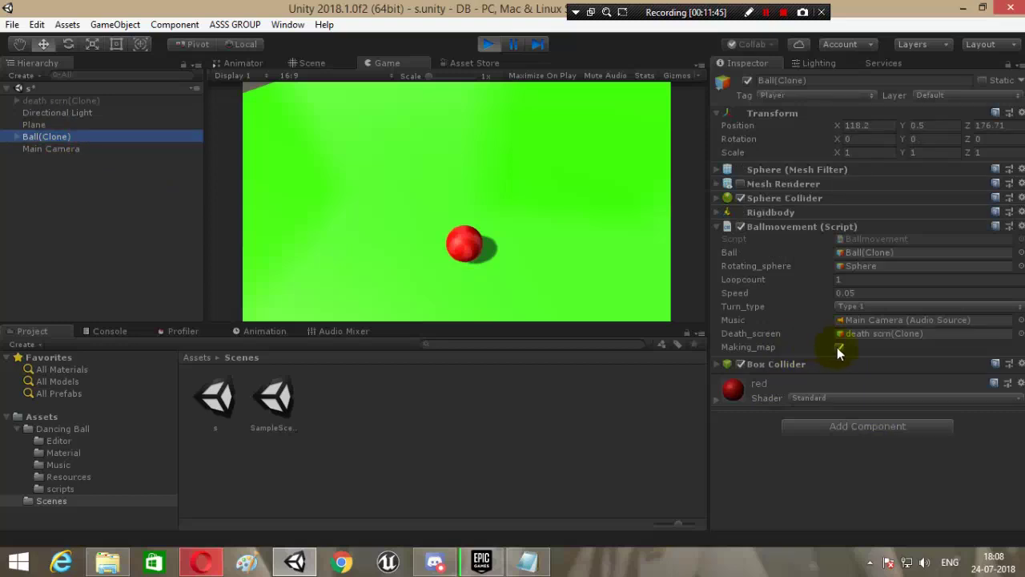
Step: Toggle the ball's Making_map option and turn the ball to lay the first path tiles
left_click(839, 347)
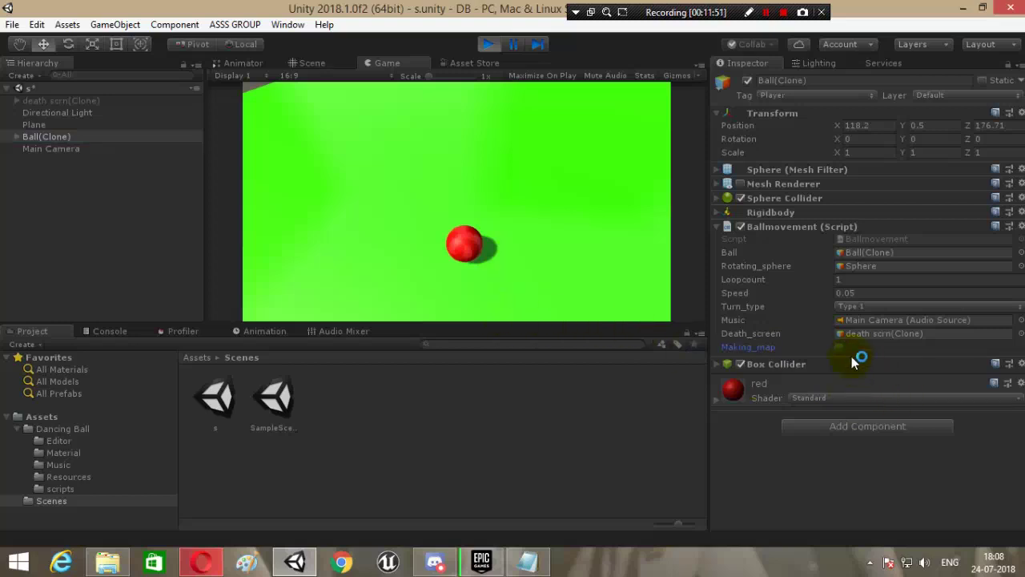
left_click(499, 206)
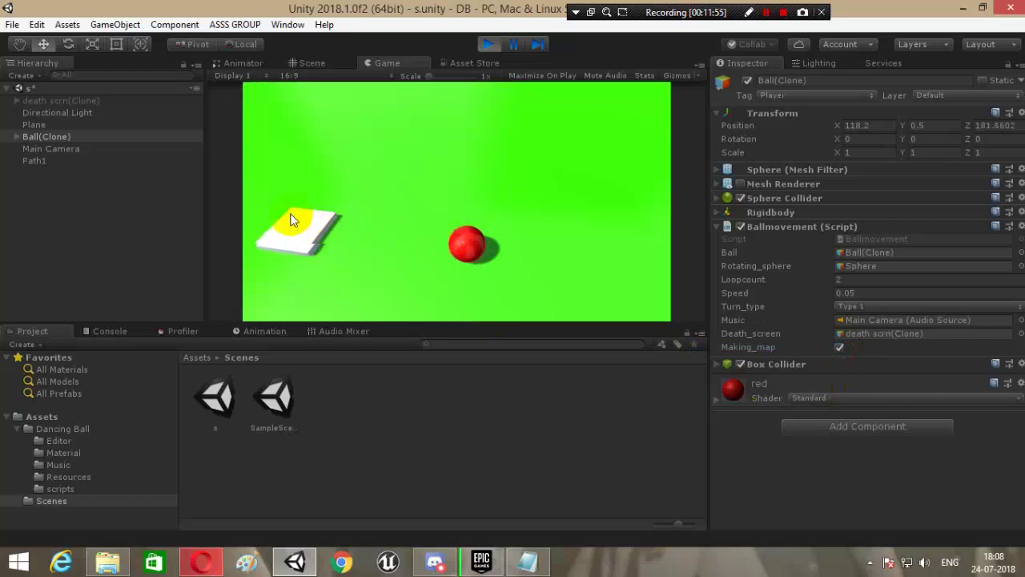
left_click(442, 229)
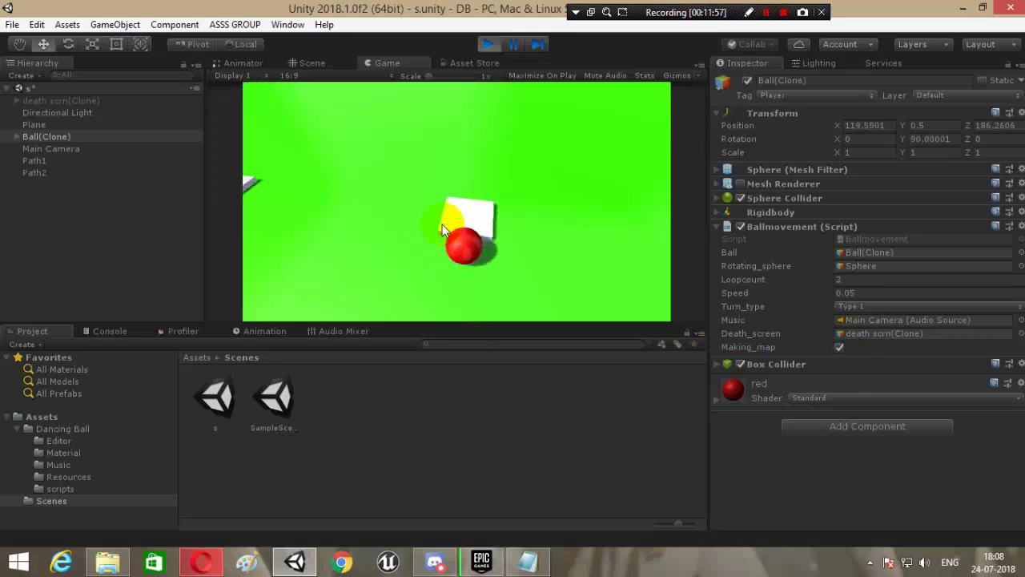
left_click(442, 228)
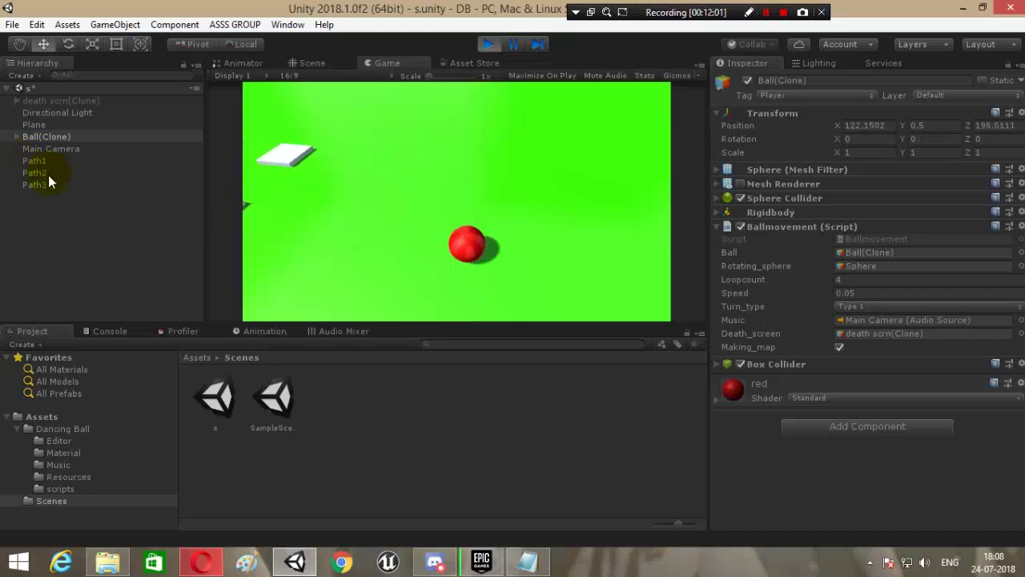
Step: Keep turning the ball rapidly to extend the path into a staircase of tiles
left_click(399, 281)
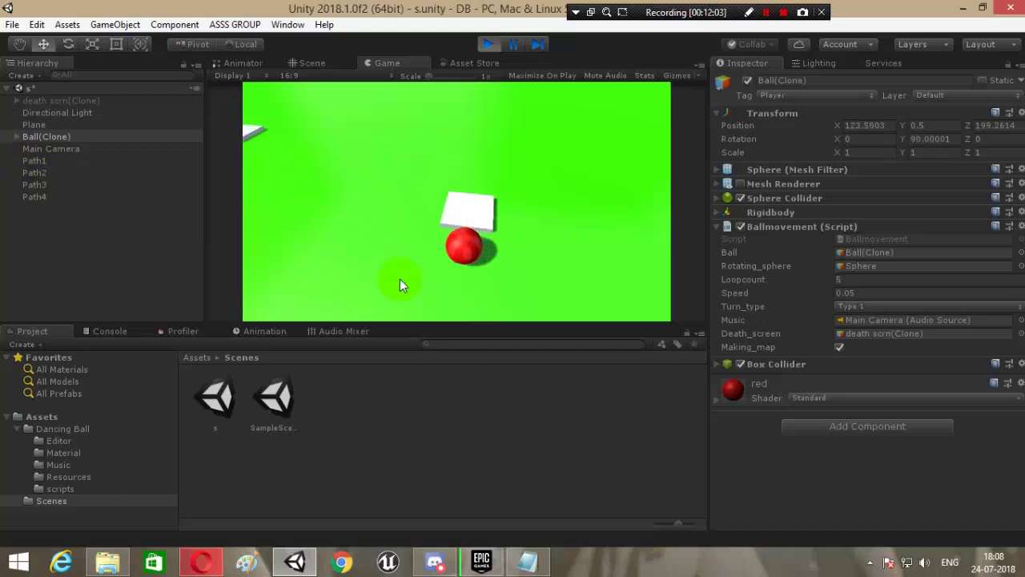
left_click(399, 278)
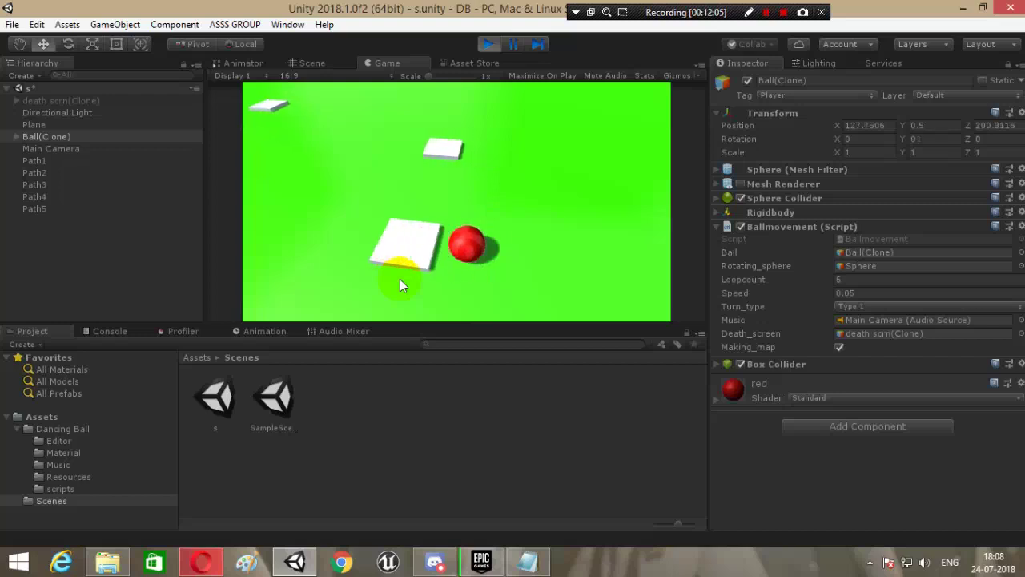
left_click(400, 279)
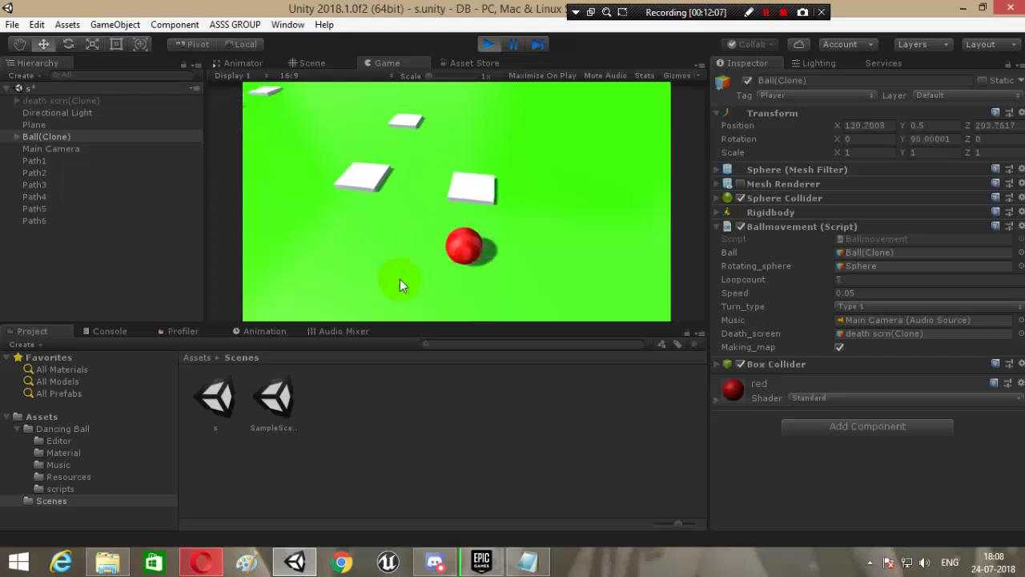
left_click(399, 279)
left_click(400, 278)
left_click(399, 279)
left_click(400, 279)
left_click(399, 279)
left_click(399, 279)
left_click(400, 279)
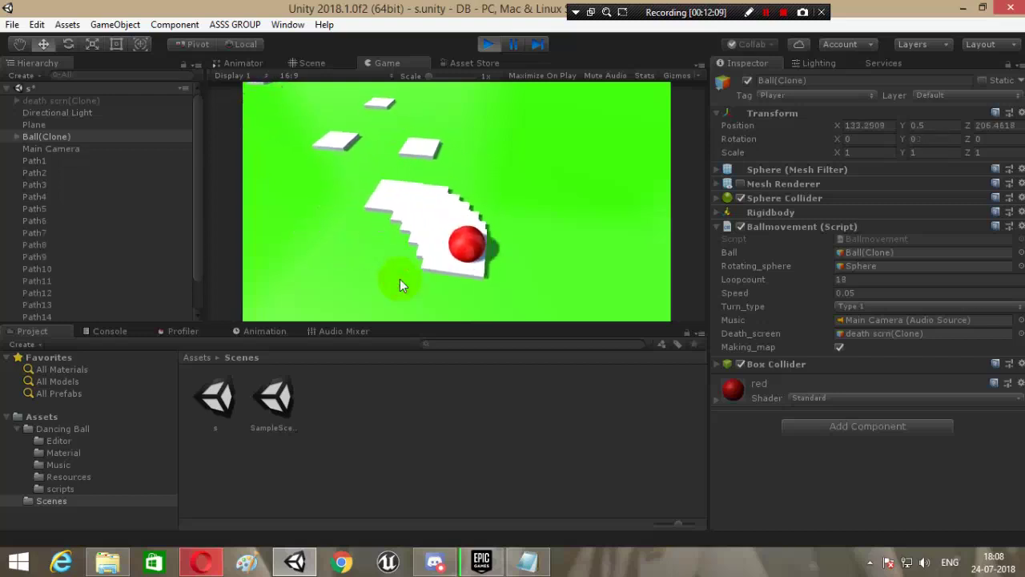
left_click(400, 278)
left_click(399, 278)
left_click(400, 278)
left_click(400, 278)
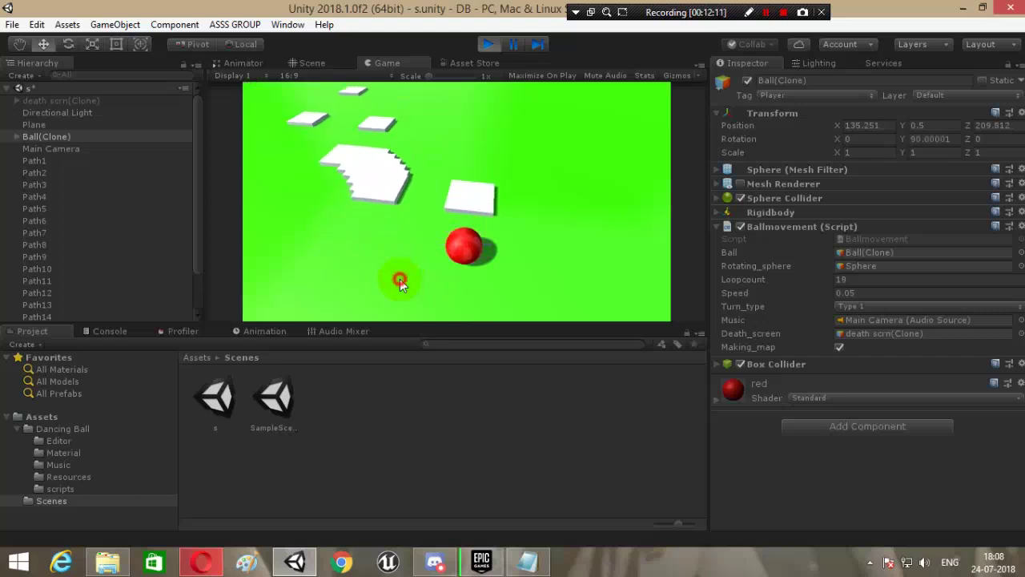
Step: Stop the game, add a test Path Tile in the Scene view, then delete it
left_click(488, 44)
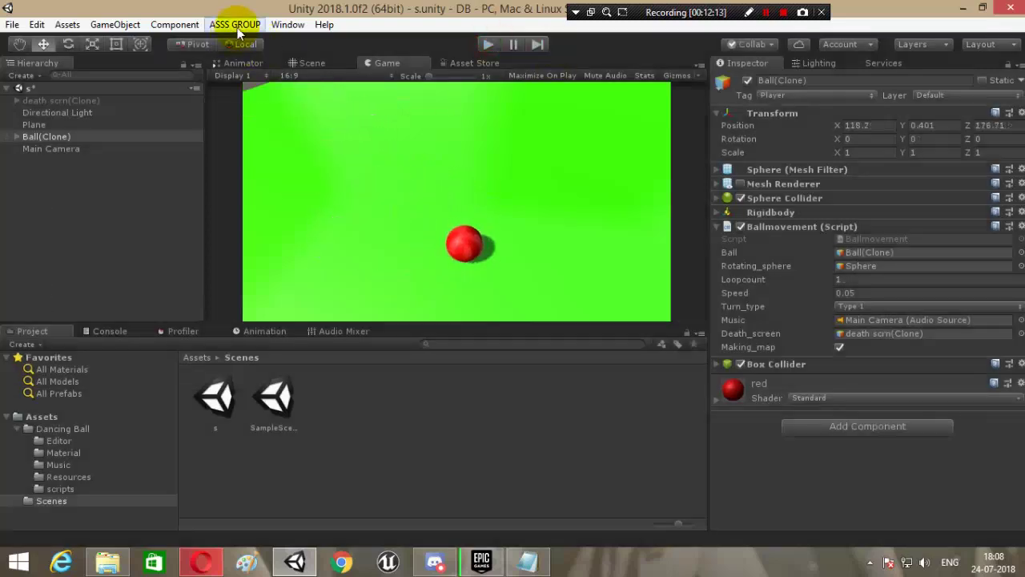
left_click(235, 25)
mouse_move(276, 41)
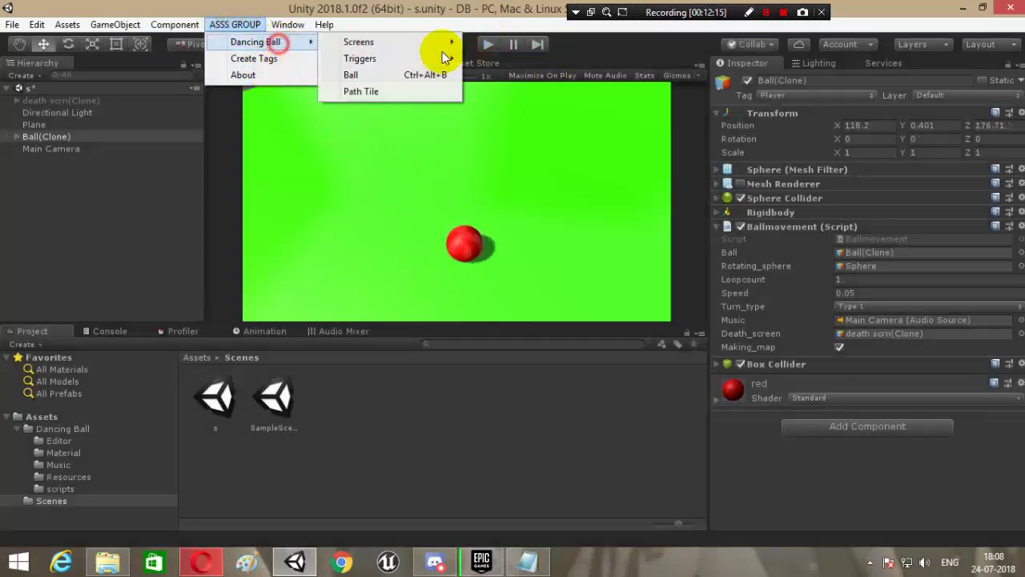
left_click(396, 92)
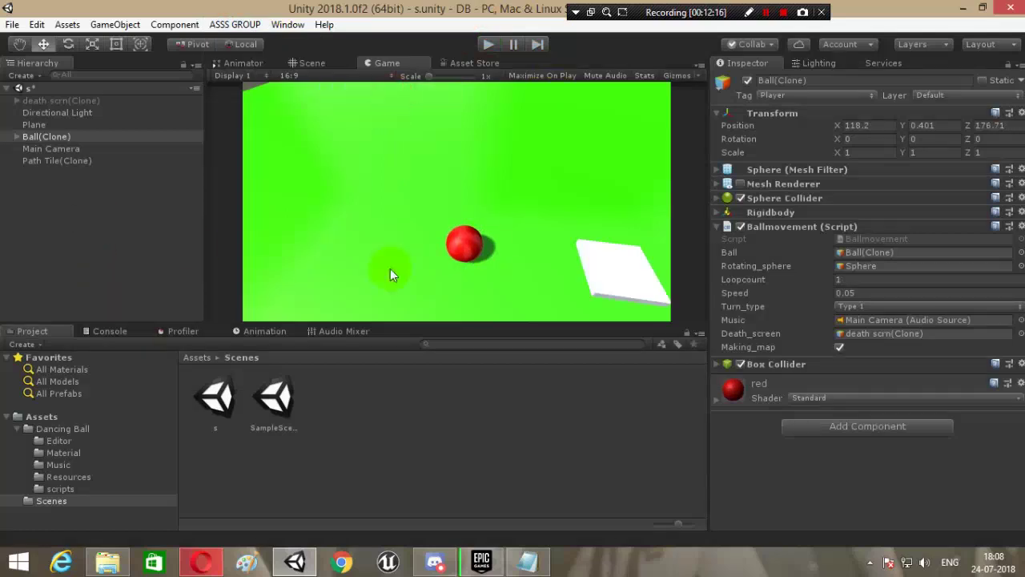
left_click(336, 63)
middle_click_drag(599, 225, 560, 206)
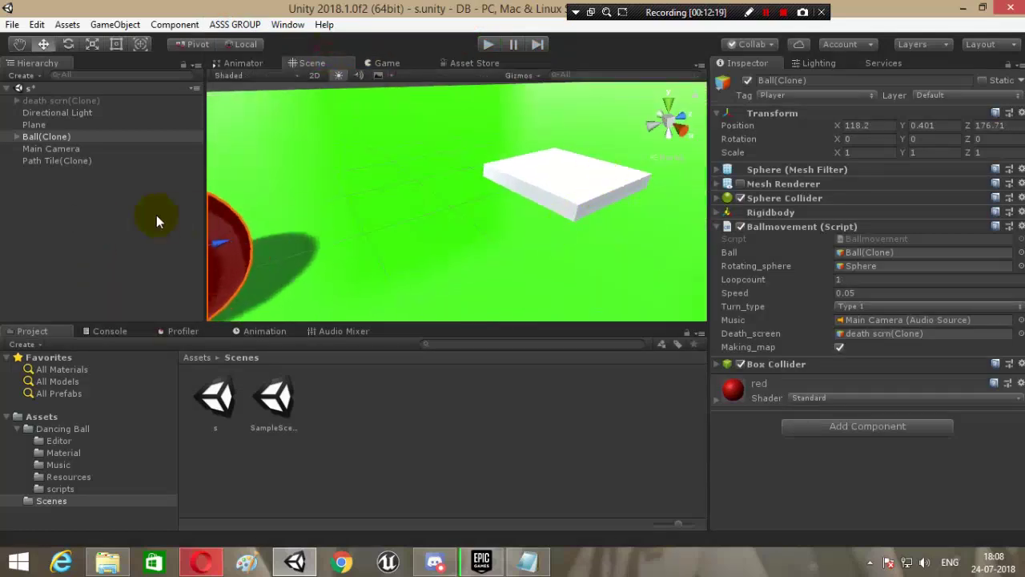
left_click(68, 161)
key("Delete")
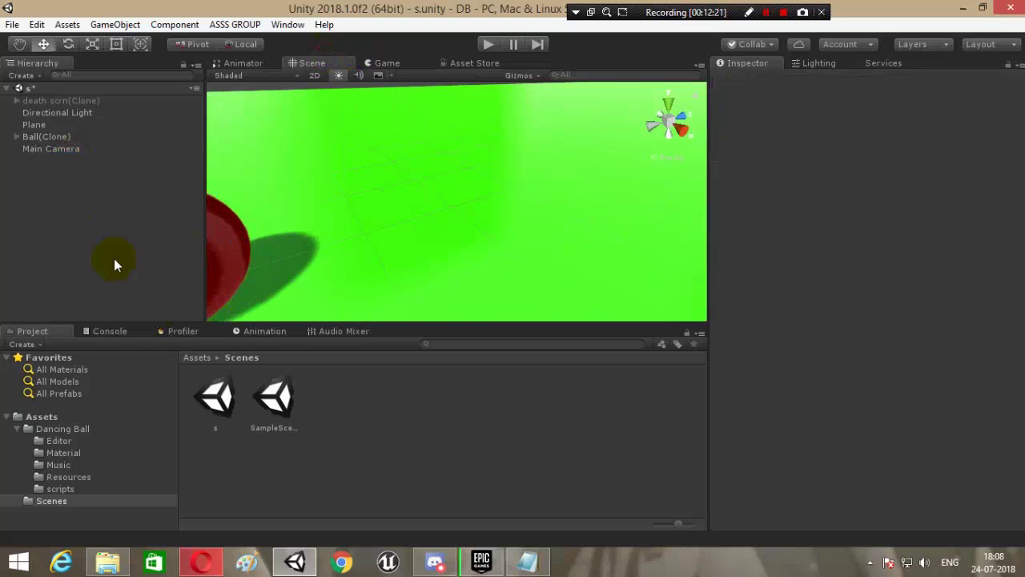
Step: Orbit the view back and bring up the Dancing Ball Triggers list
left_click_drag(516, 243, 419, 315, "alt")
left_click(230, 25)
mouse_move(256, 43)
mouse_move(343, 64)
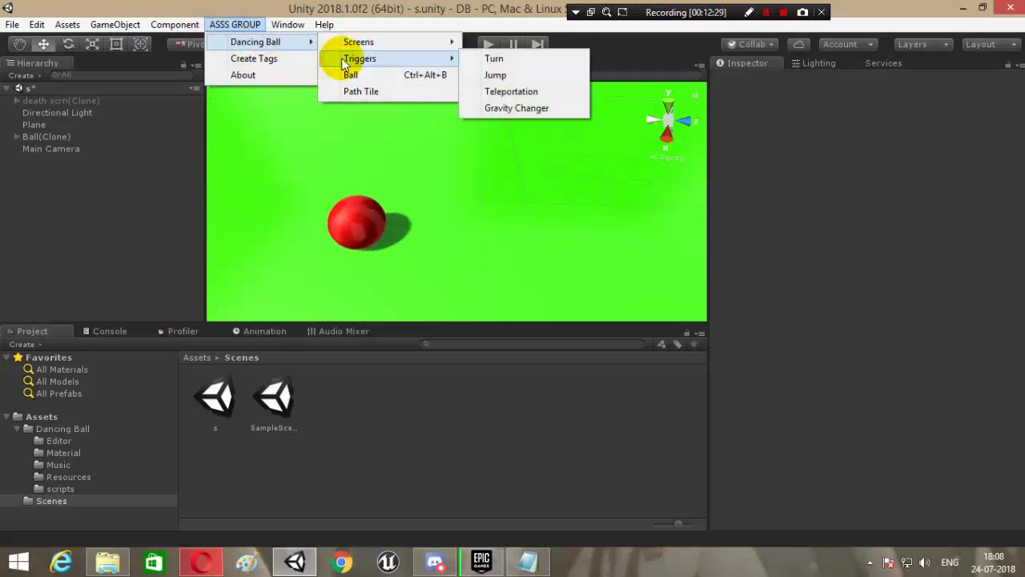
Step: Add a Gravity Changer trigger and move it closer and upward near the red ball
left_click(541, 107)
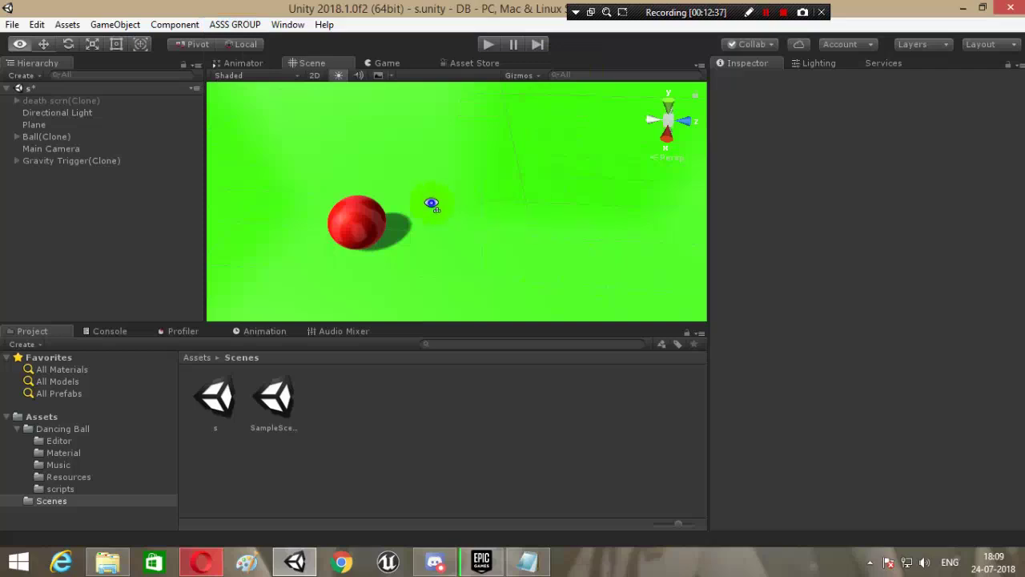
mouse_move(428, 201)
left_mouse_down("alt")
mouse_move(518, 140)
mouse_move(606, 194)
mouse_move(142, 192)
left_mouse_up("alt")
left_click(69, 160)
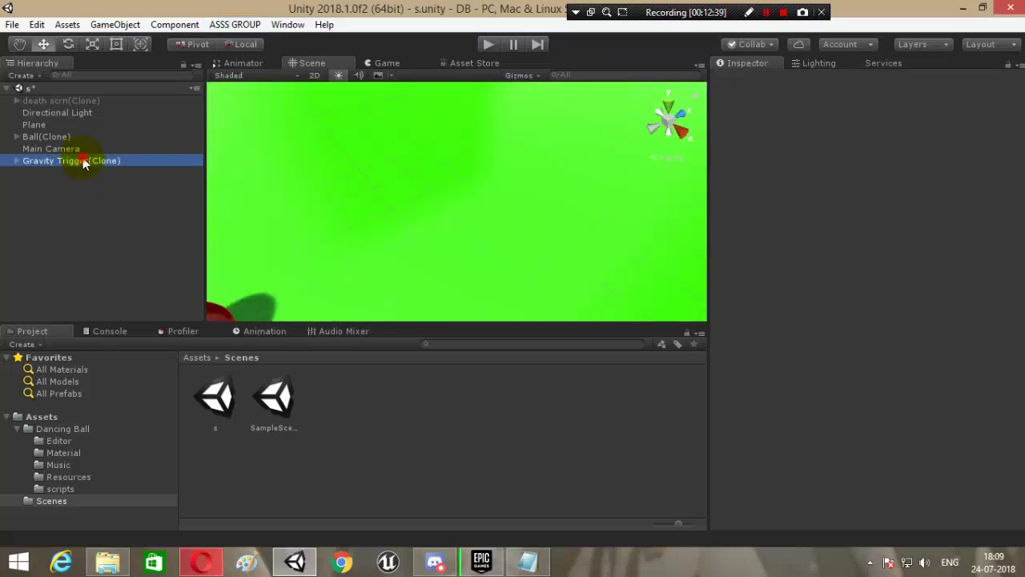
left_click_drag(411, 193, 885, 310, "alt")
left_click_drag(569, 309, 420, 120, "alt")
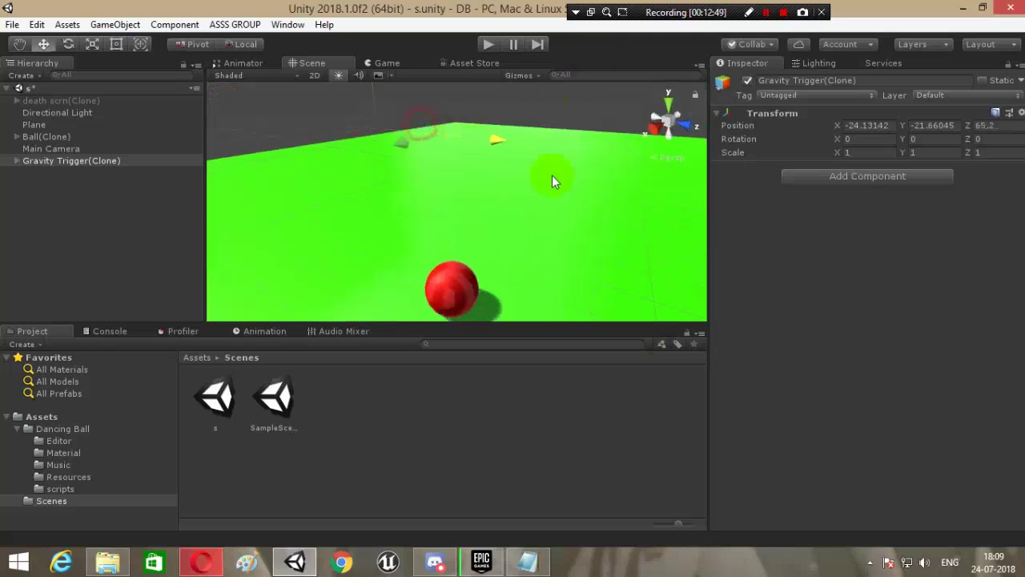
mouse_move(634, 213)
left_mouse_down()
mouse_move(535, 204)
mouse_move(607, 183)
mouse_move(624, 238)
mouse_move(625, 219)
left_mouse_up()
key("f")
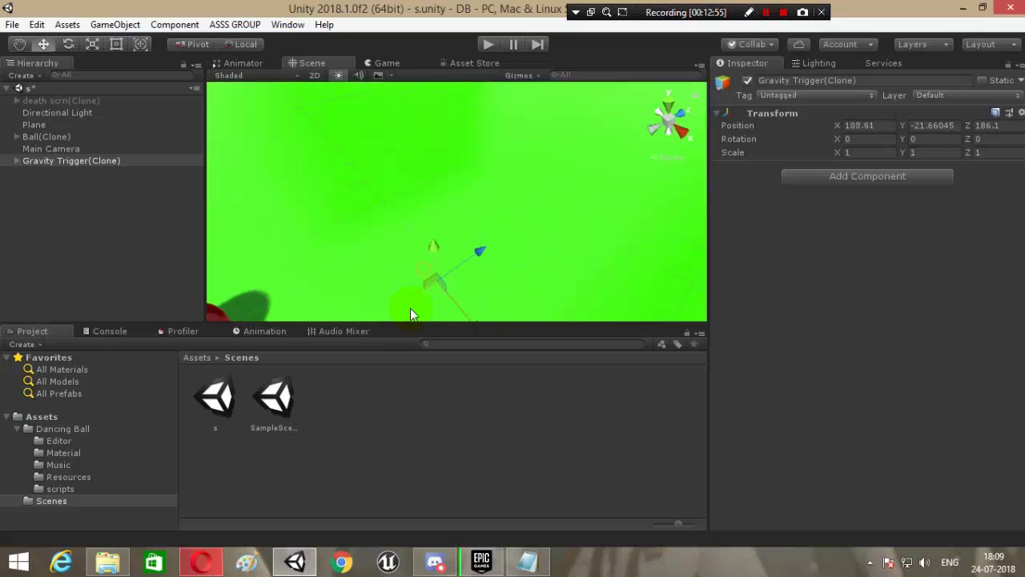
left_click_drag(437, 248, 330, 127)
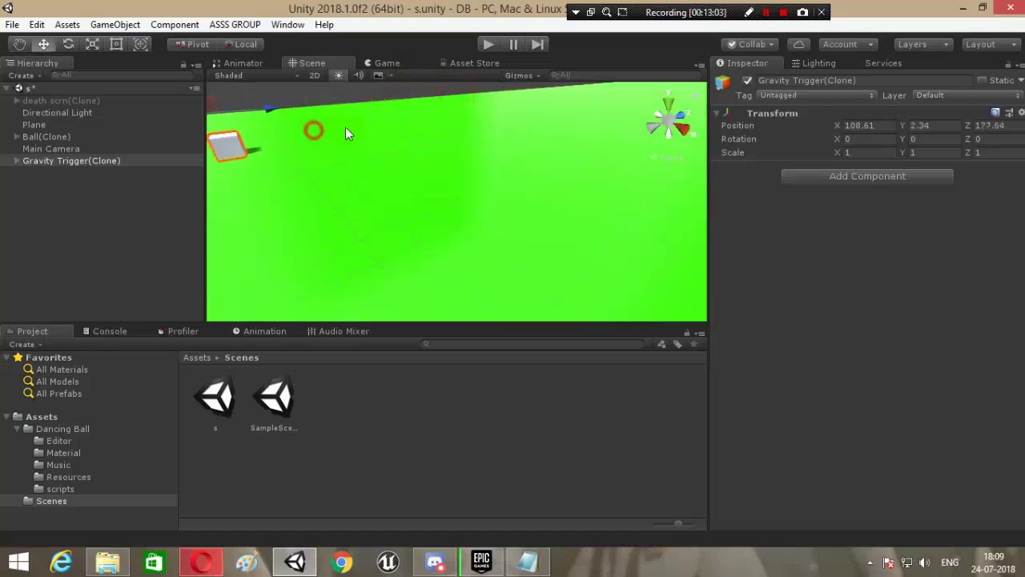
Step: Slide the gravity trigger along X and Z, then expand its children in the Hierarchy
left_click(330, 127)
mouse_move(357, 139)
right_mouse_down()
mouse_move(256, 179)
mouse_move(293, 126)
mouse_move(408, 119)
mouse_move(416, 62)
mouse_move(355, 133)
mouse_move(328, 221)
mouse_move(258, 142)
mouse_move(428, 173)
mouse_move(385, 151)
right_mouse_up()
left_click(353, 120)
left_click(104, 160)
mouse_move(385, 152)
left_mouse_down()
mouse_move(323, 254)
mouse_move(344, 256)
left_mouse_up()
right_click_drag(437, 243, 521, 256)
left_click(20, 161)
left_click(16, 161)
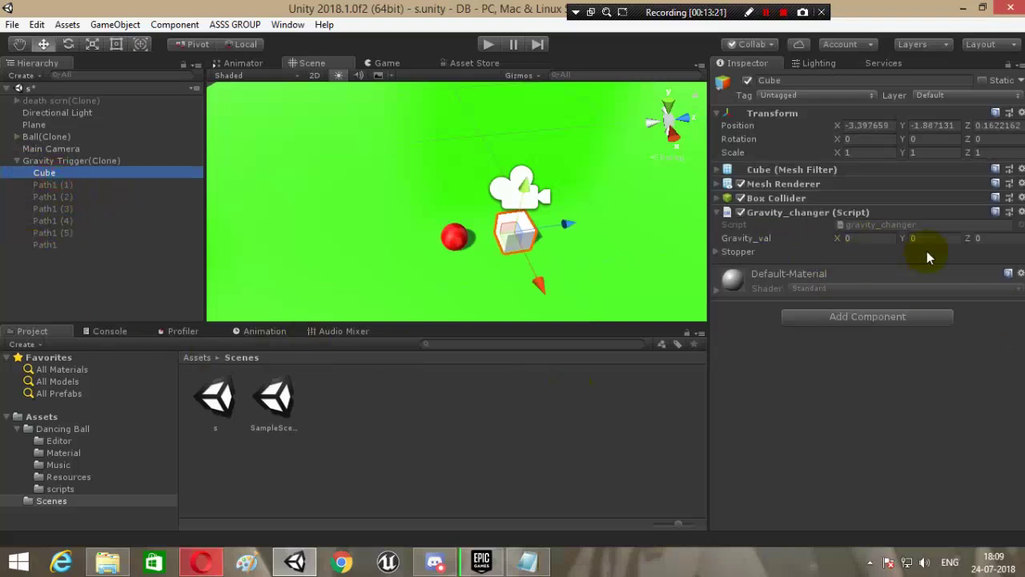
Step: Inspect the cube's Stopper list and nudge the cube slightly along Z
left_click(738, 251)
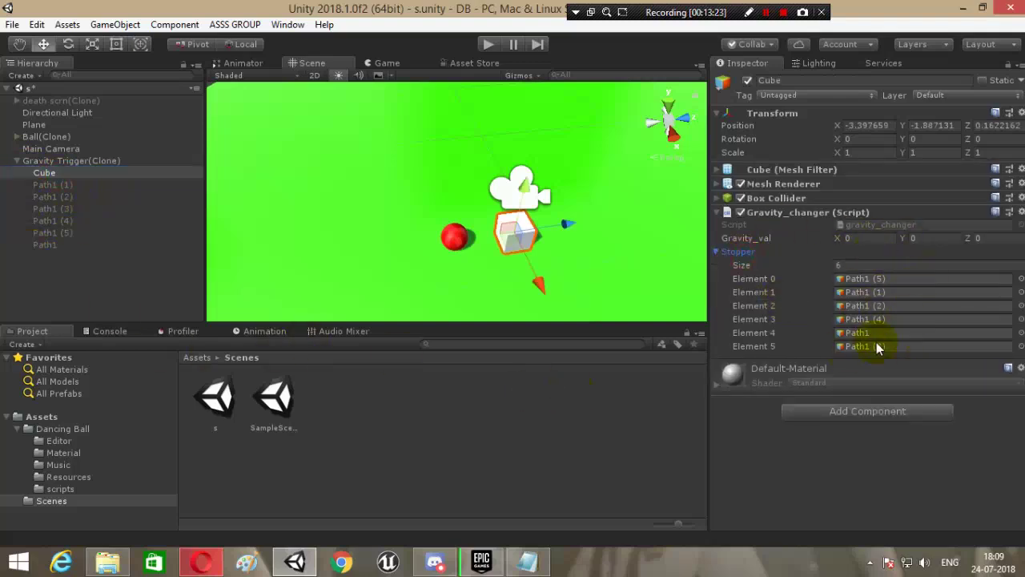
left_click(750, 254)
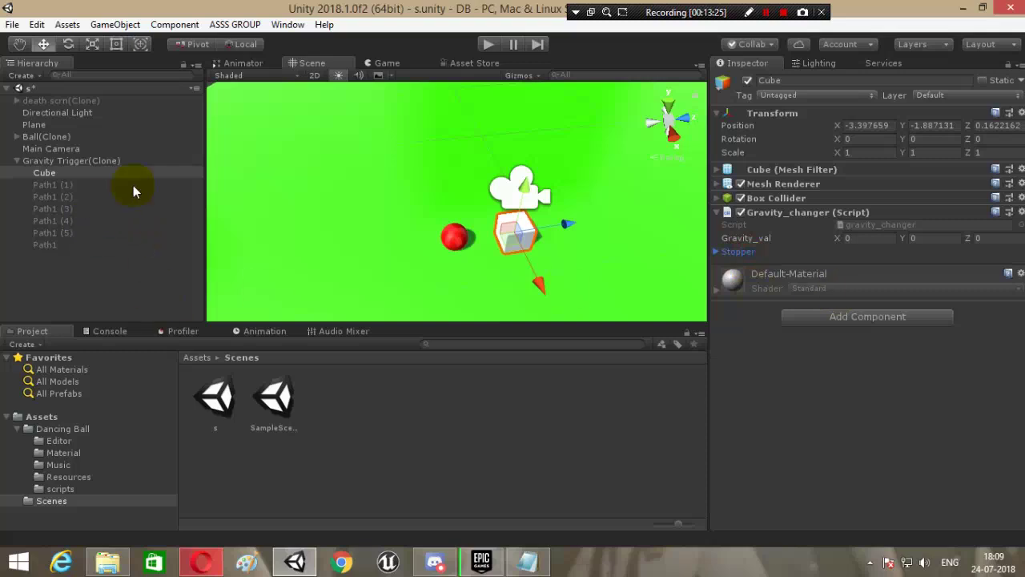
left_click_drag(412, 241, 545, 269, "alt")
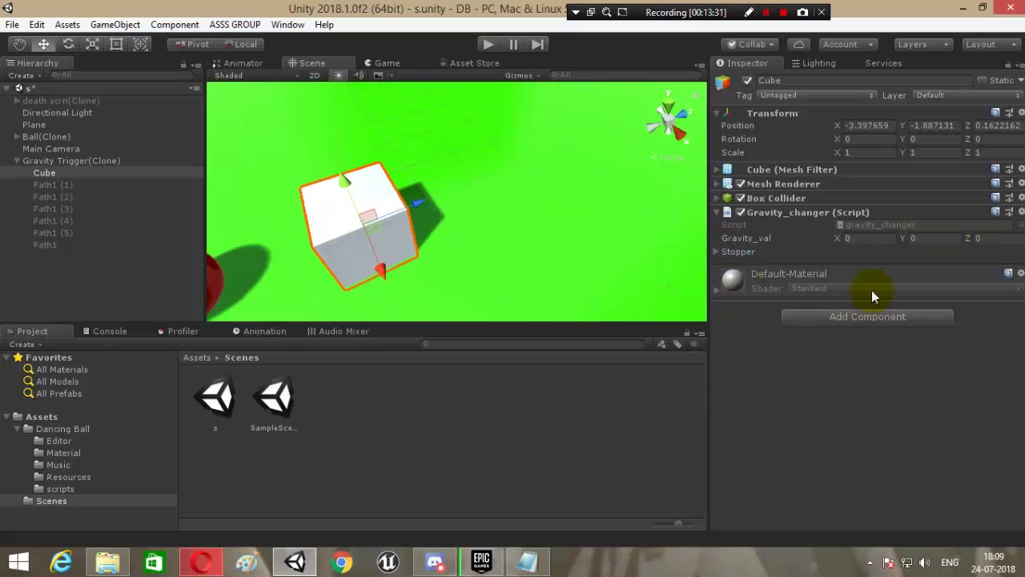
left_click_drag(548, 207, 689, 232, "alt")
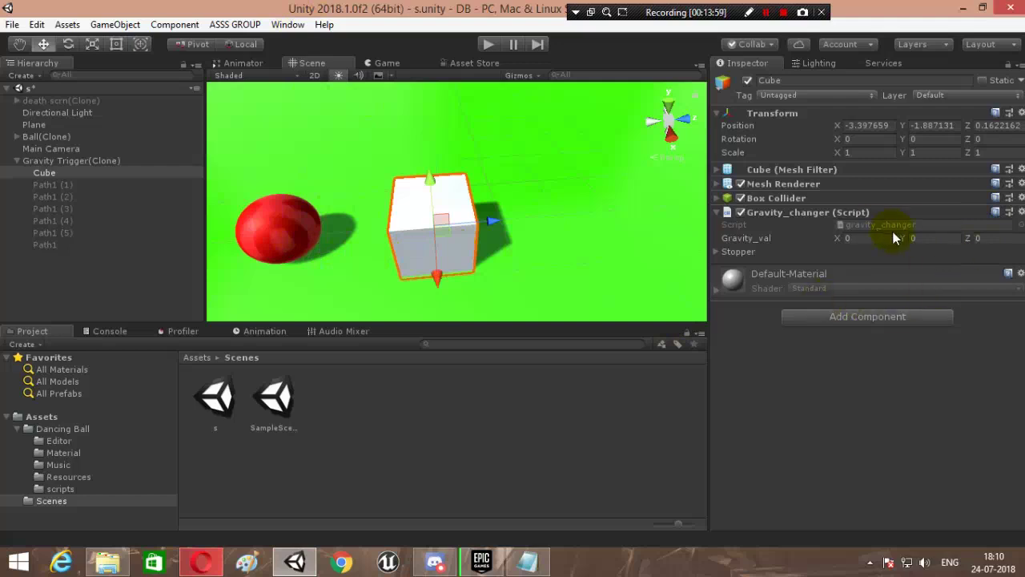
left_click_drag(487, 217, 516, 223)
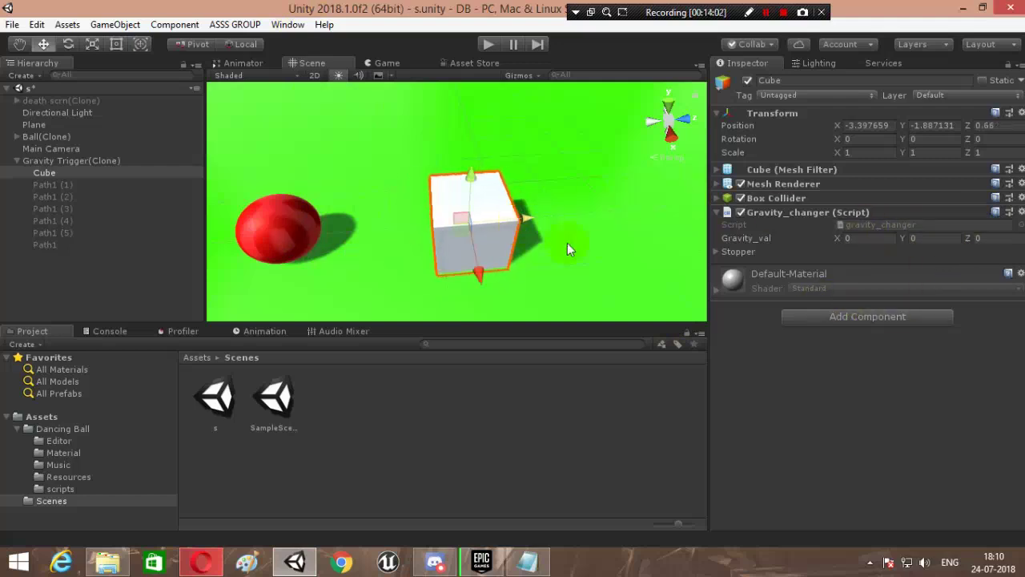
Step: Add a Path Tile, nudge the cube along X, then delete the gravity trigger
left_click(224, 26)
mouse_move(256, 42)
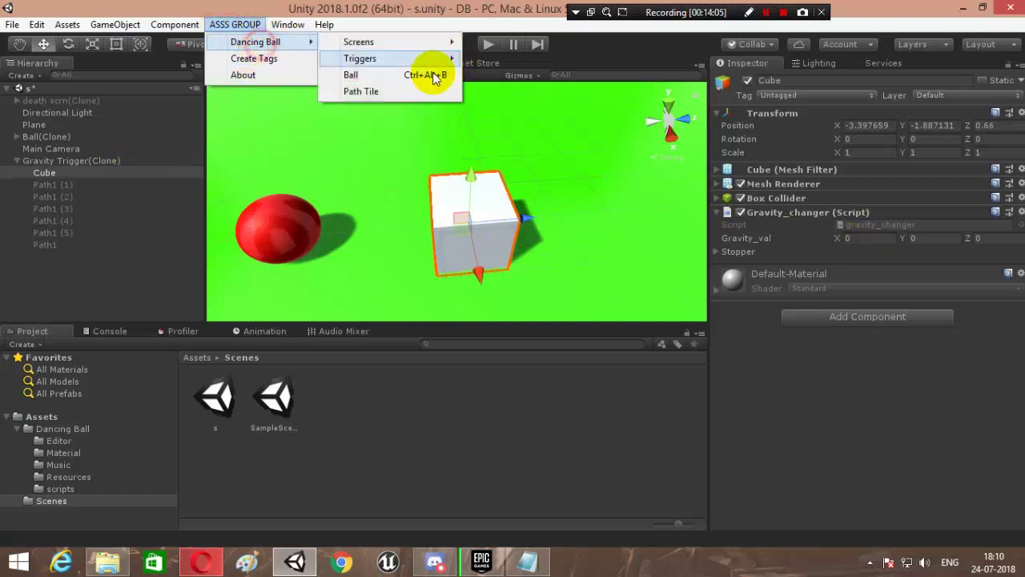
left_click(395, 91)
mouse_move(538, 138)
left_mouse_down("alt")
mouse_move(499, 221)
mouse_move(482, 199)
mouse_move(268, 213)
mouse_move(364, 175)
mouse_move(441, 208)
left_mouse_up("alt")
left_click_drag(371, 207, 408, 201)
mouse_move(491, 252)
left_mouse_down("alt")
mouse_move(522, 212)
mouse_move(703, 168)
mouse_move(552, 183)
left_mouse_up("alt")
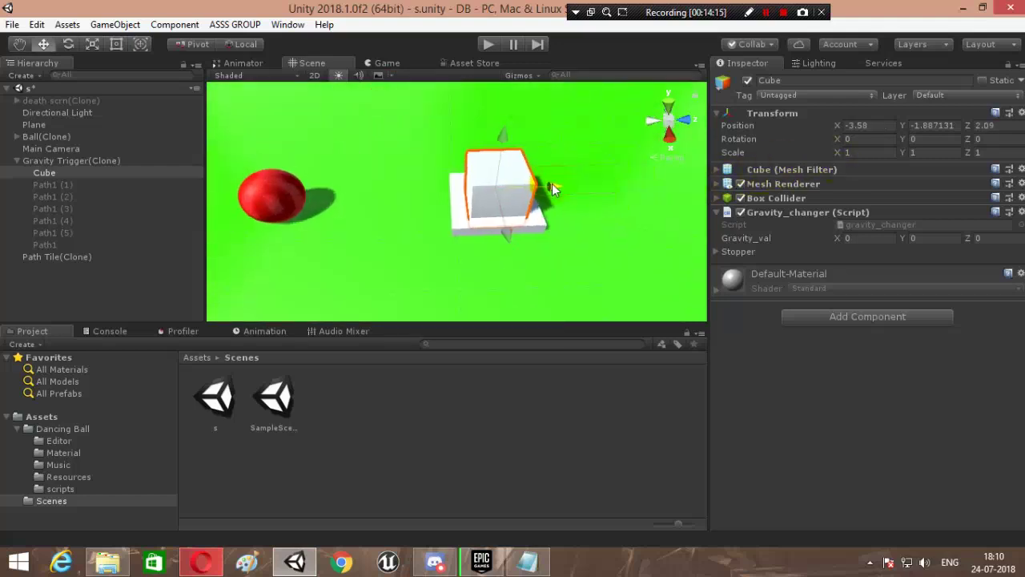
left_click(66, 164)
key("Delete")
Step: Delete the test Path Tile and add a Jump trigger, checking its Jumplength of 700
left_click(59, 159)
key("Delete")
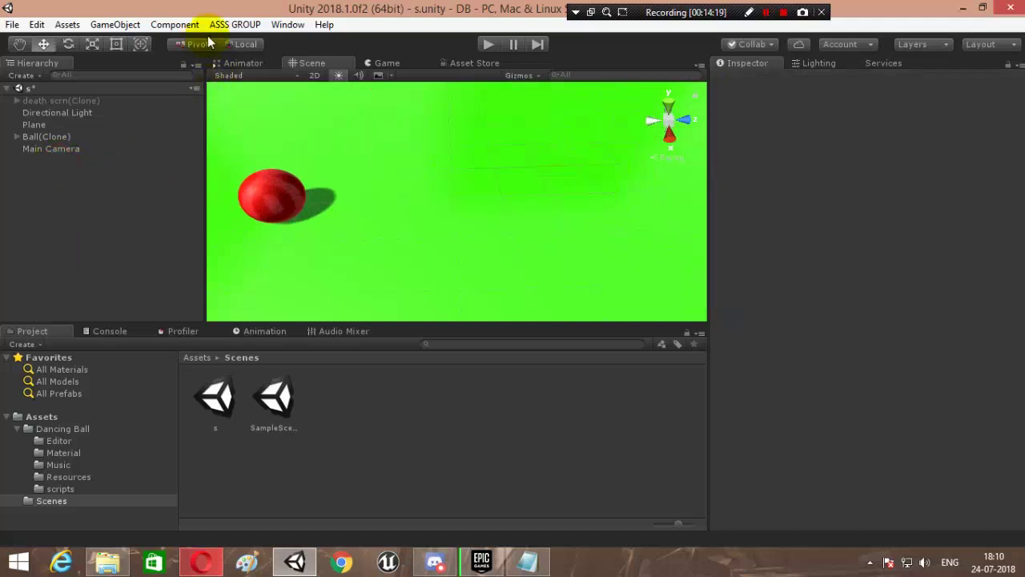
left_click(233, 25)
mouse_move(318, 42)
mouse_move(393, 60)
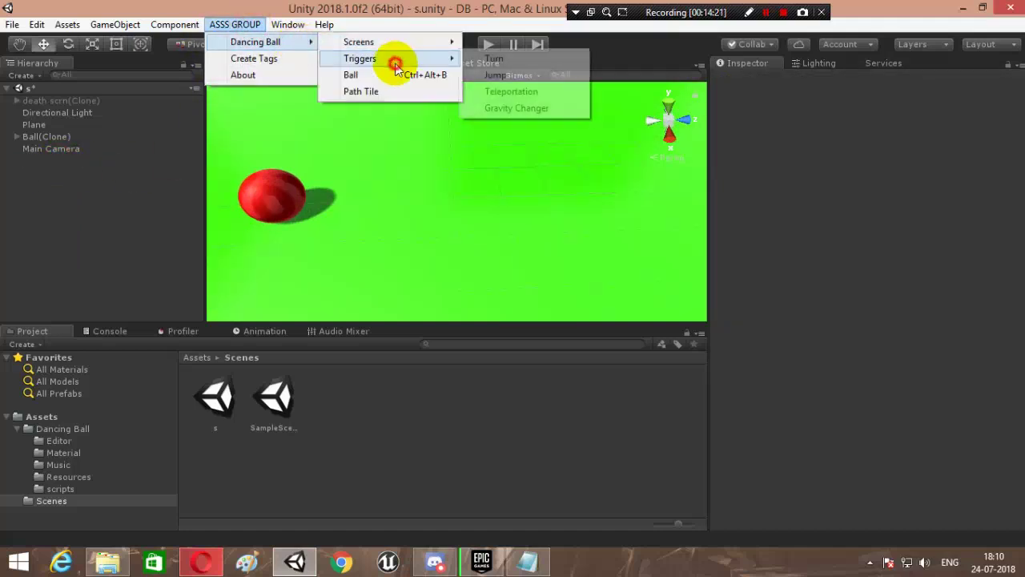
left_click(511, 76)
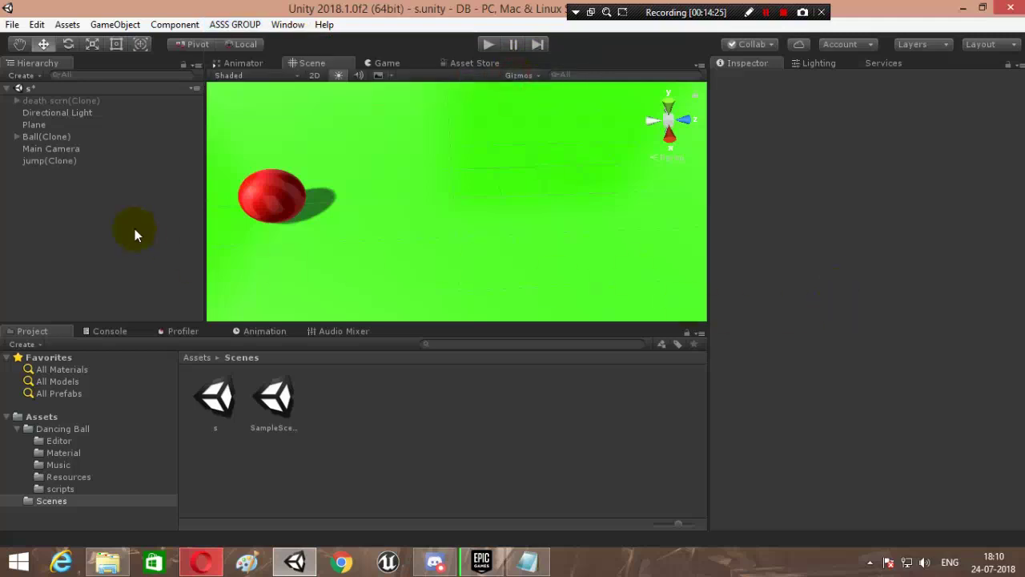
left_click(69, 161)
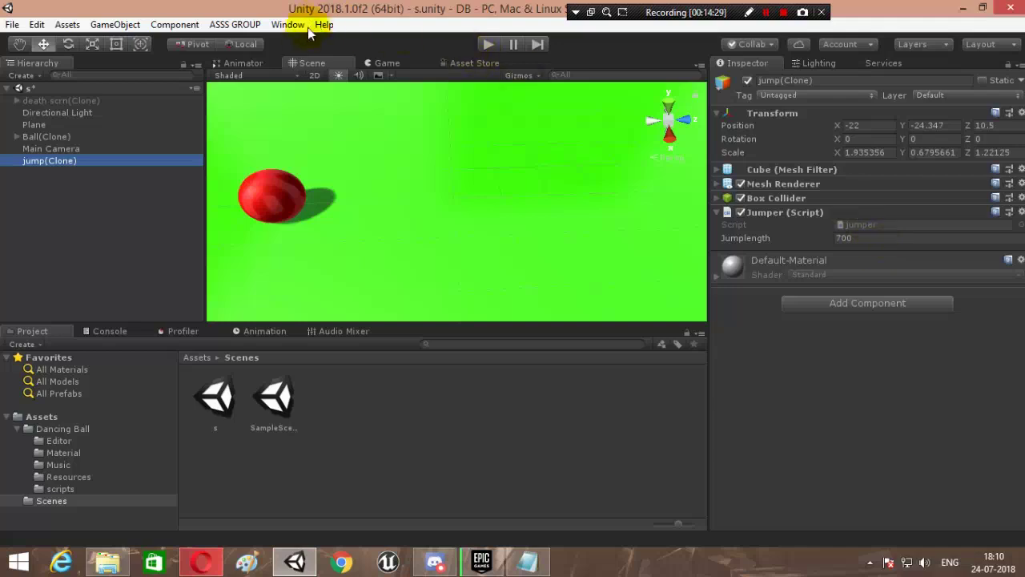
Step: Add a Turn trigger and keep its Control_type at Type 1
left_click(235, 25)
left_click(264, 42)
left_click(360, 58)
left_click(526, 63)
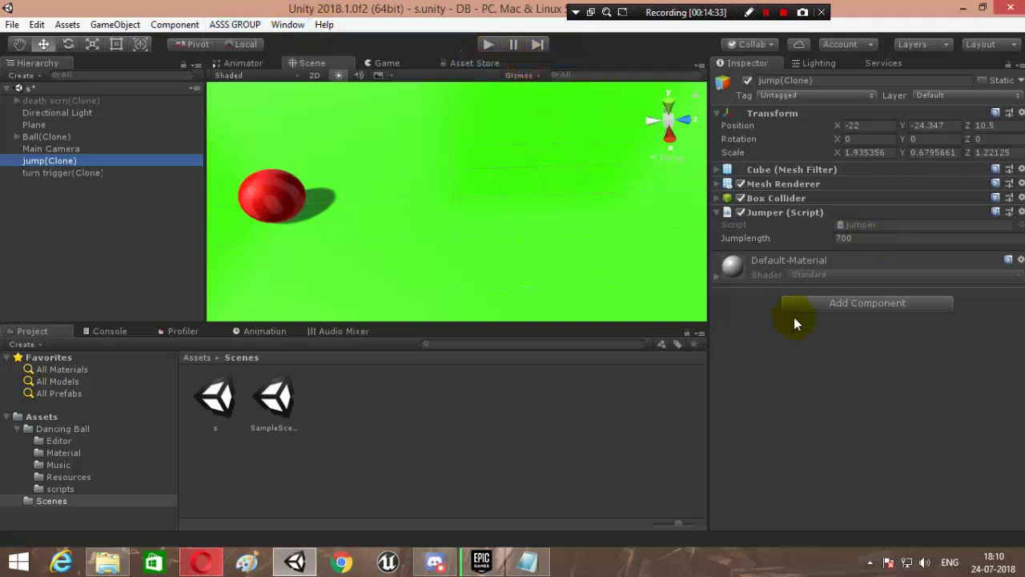
left_click(85, 175)
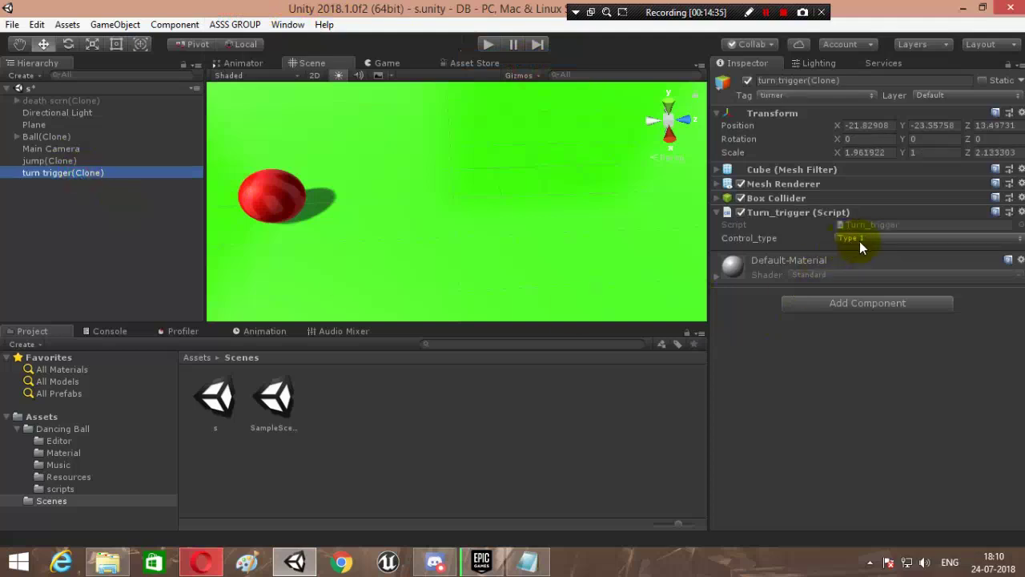
left_click(859, 241)
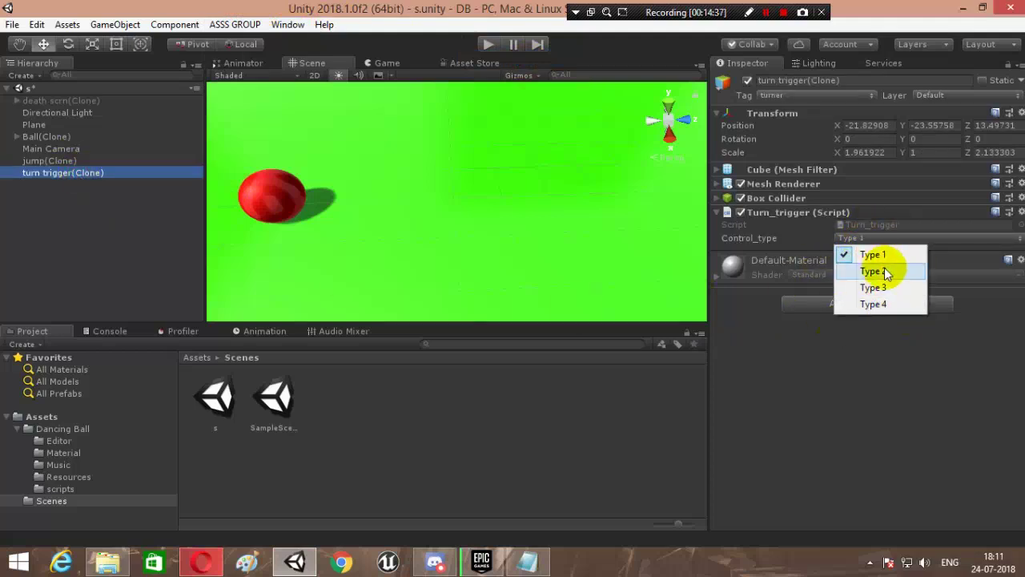
left_click(903, 359)
Step: Add a Teleportation trigger and check its Teleport_to of 123.69, 0.26, 176.71
left_click(235, 25)
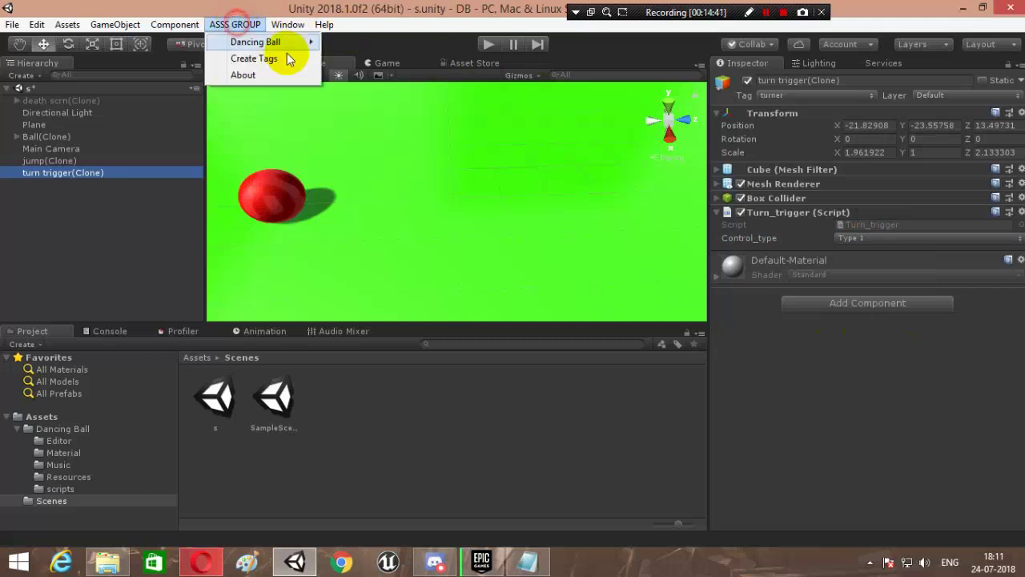
mouse_move(284, 42)
mouse_move(373, 60)
left_click(549, 92)
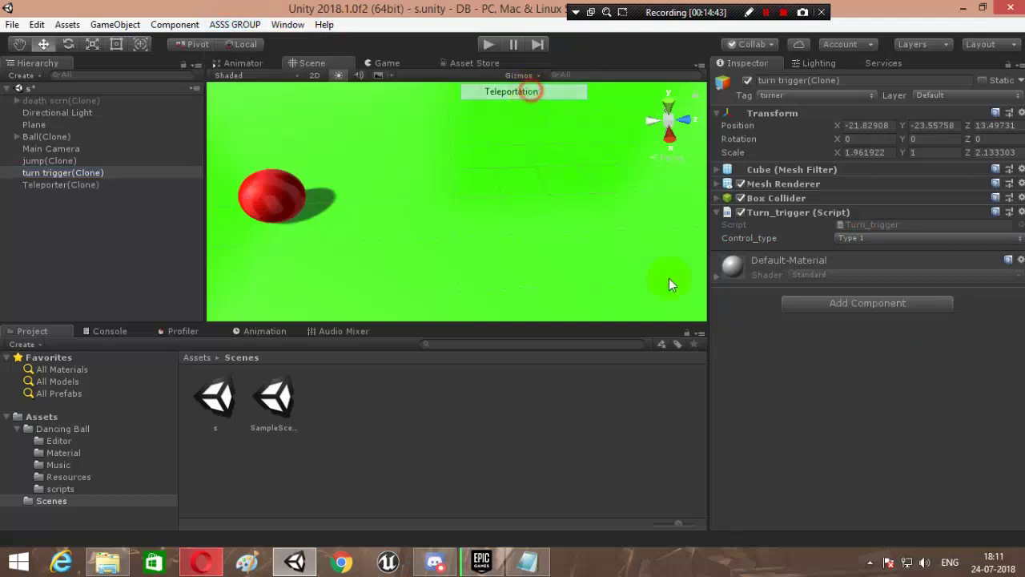
left_click(105, 185)
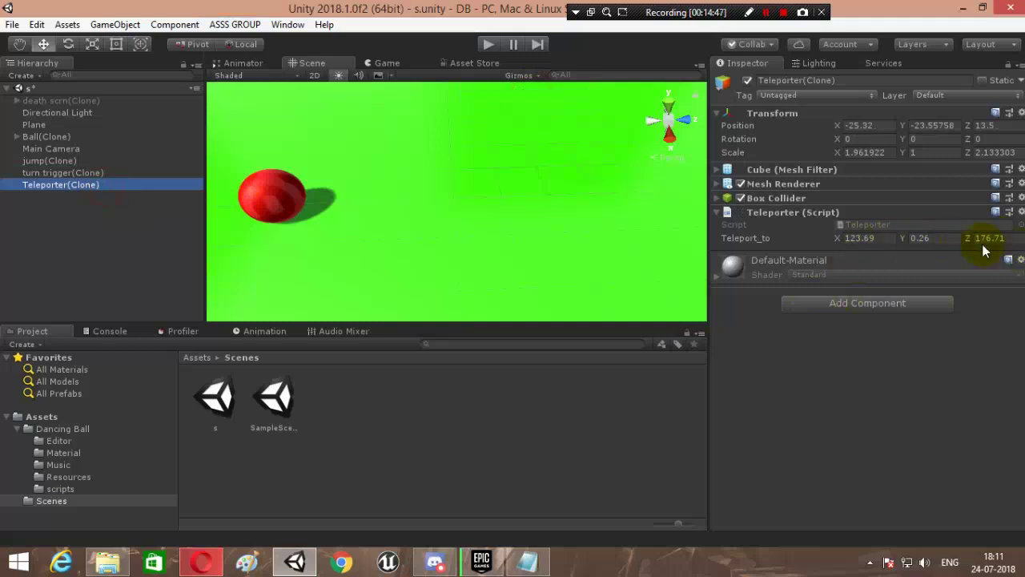
Step: Browse the Dancing Ball screen options, closing the menu without adding anything
left_click(244, 26)
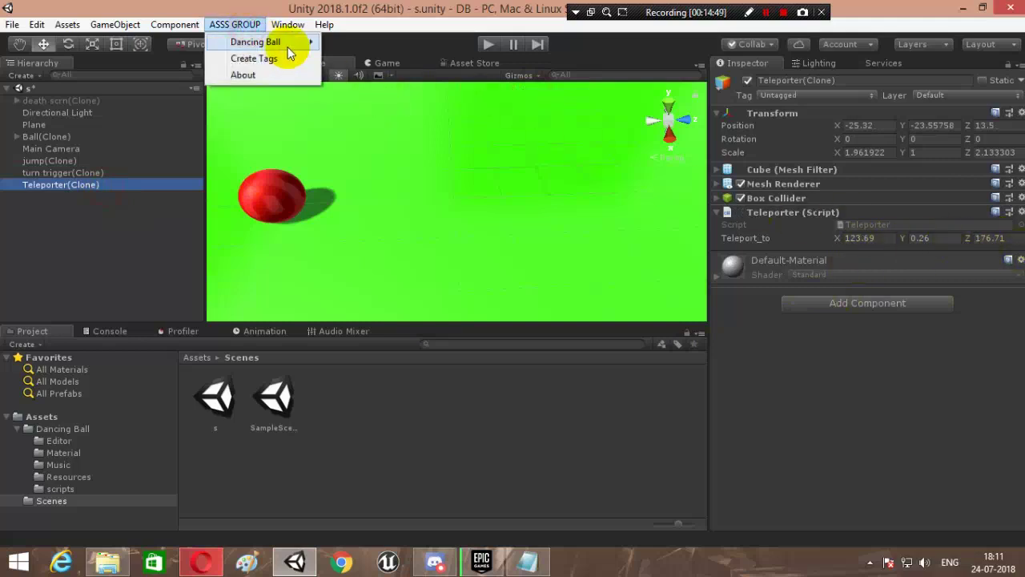
mouse_move(288, 46)
mouse_move(378, 43)
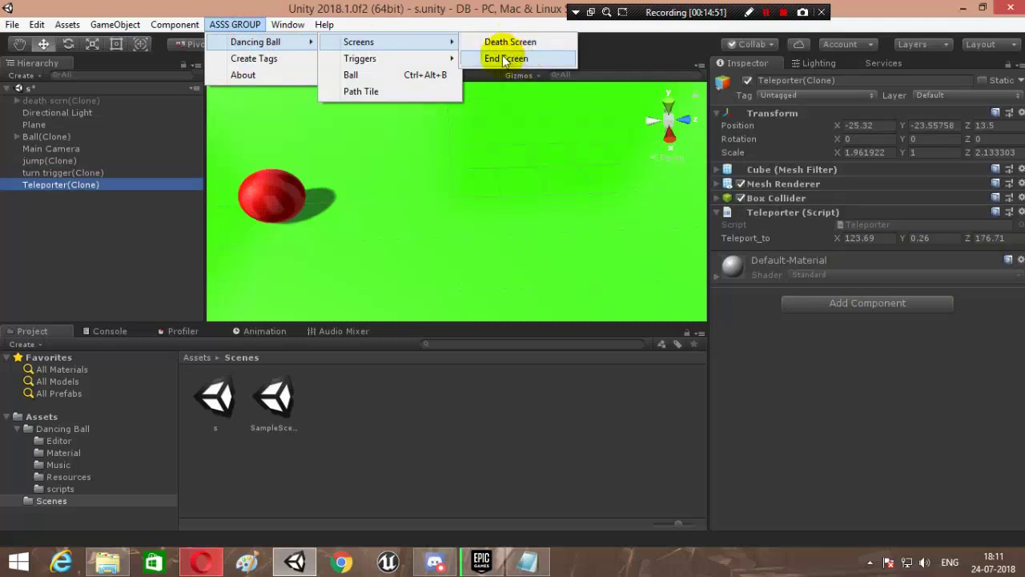
left_click(241, 25)
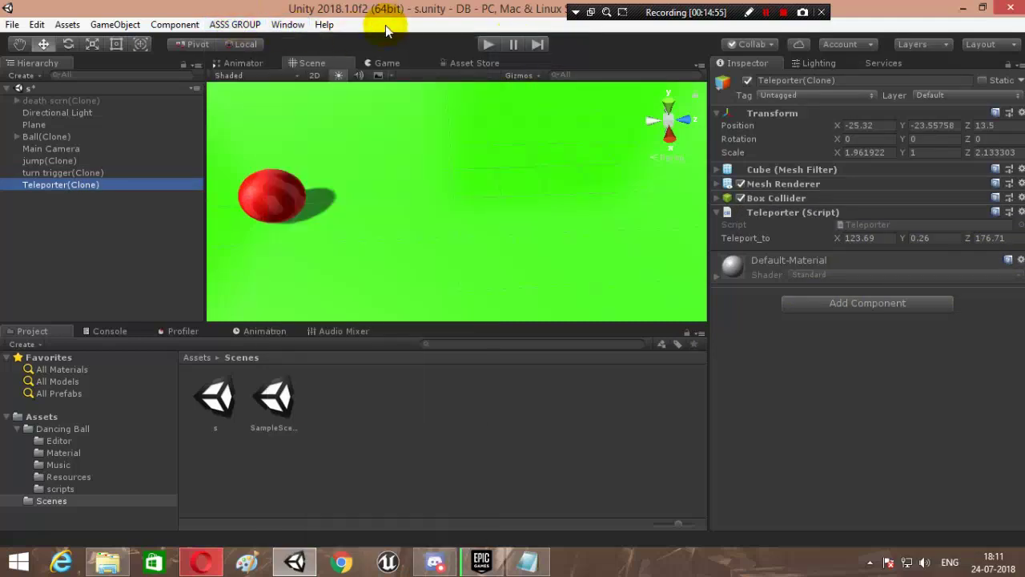